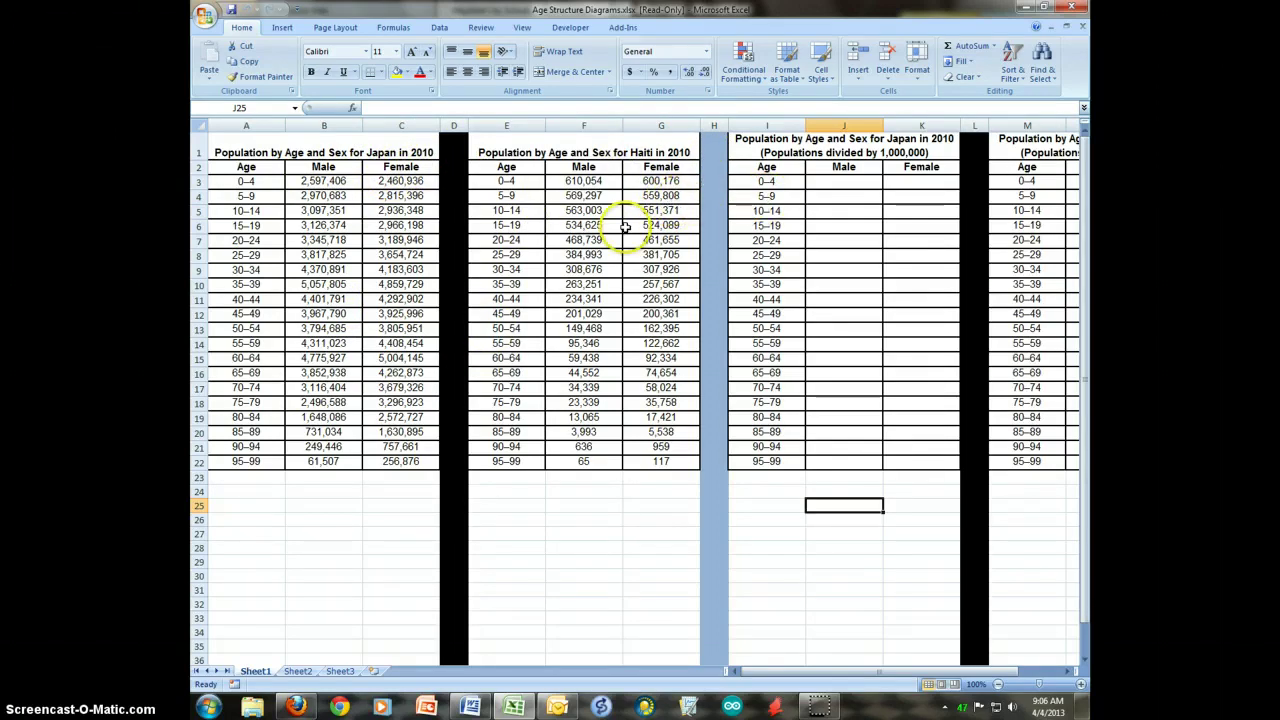
# Step: Enter the formula =B3/1000000 in cell J3 for the 0–4 males of the scaled Japan table
pyautogui.click(836, 180)
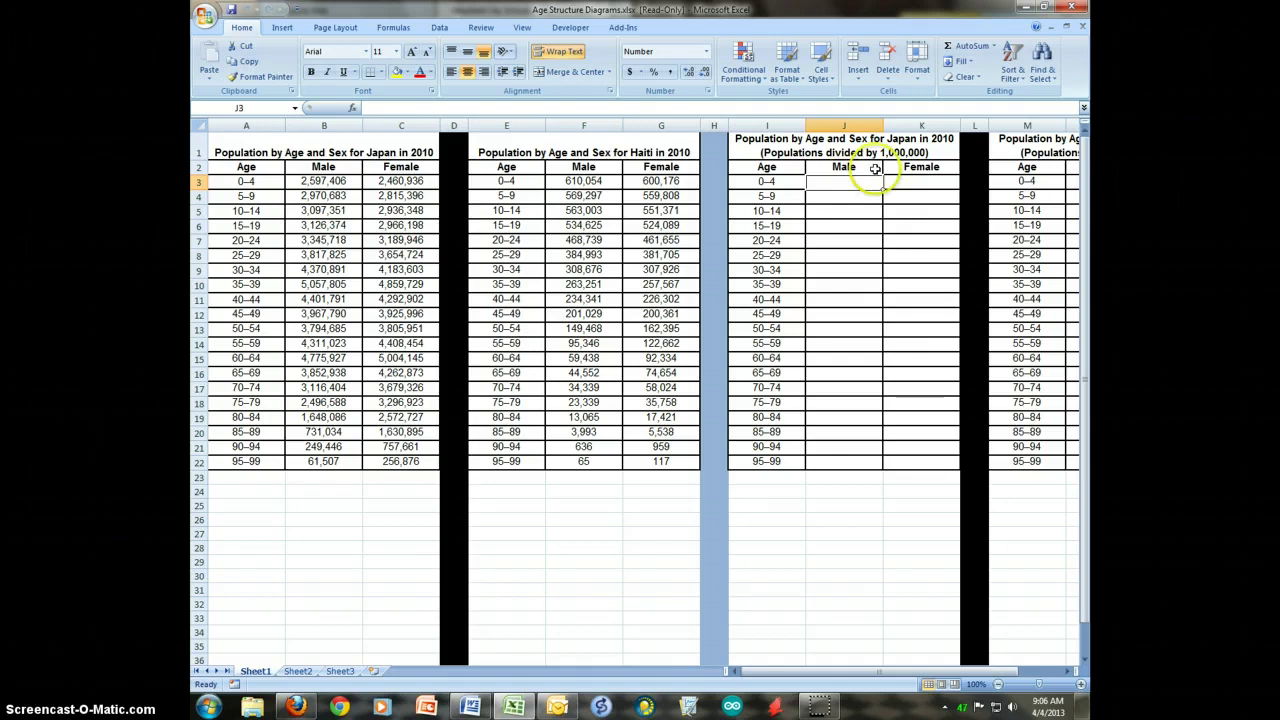
pyautogui.click(849, 181)
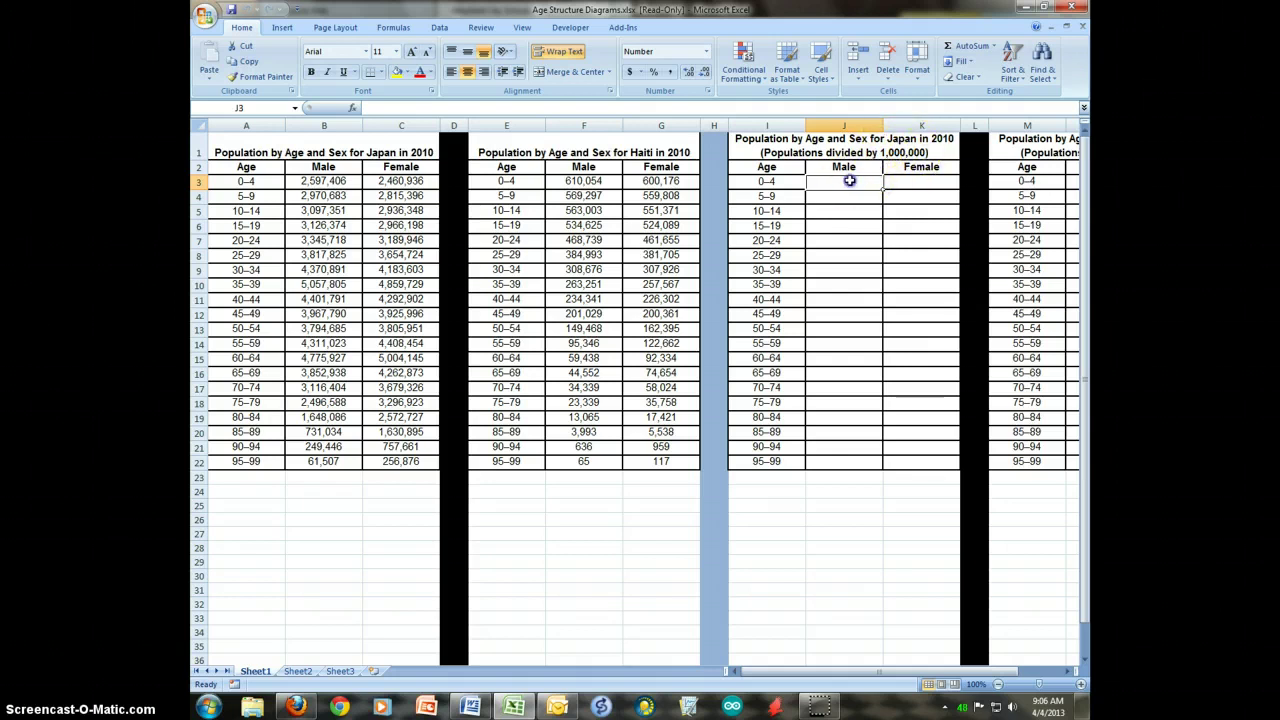
pyautogui.write('=')
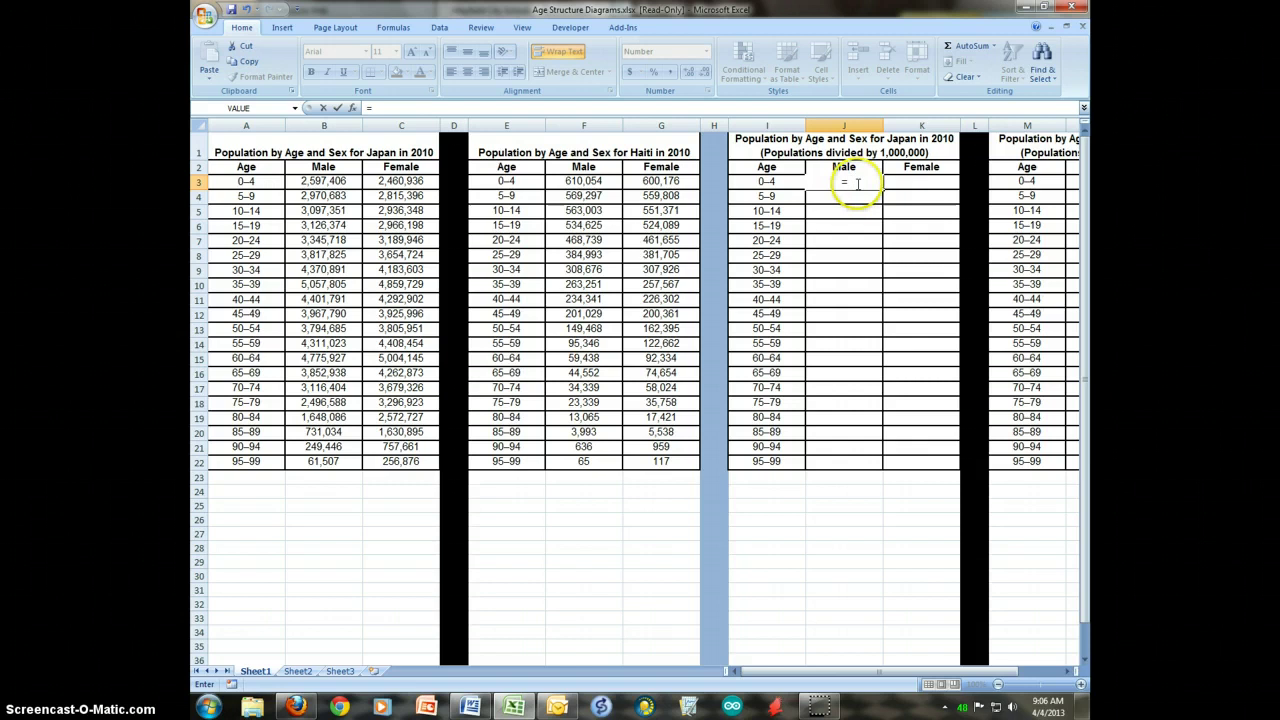
pyautogui.click(343, 181)
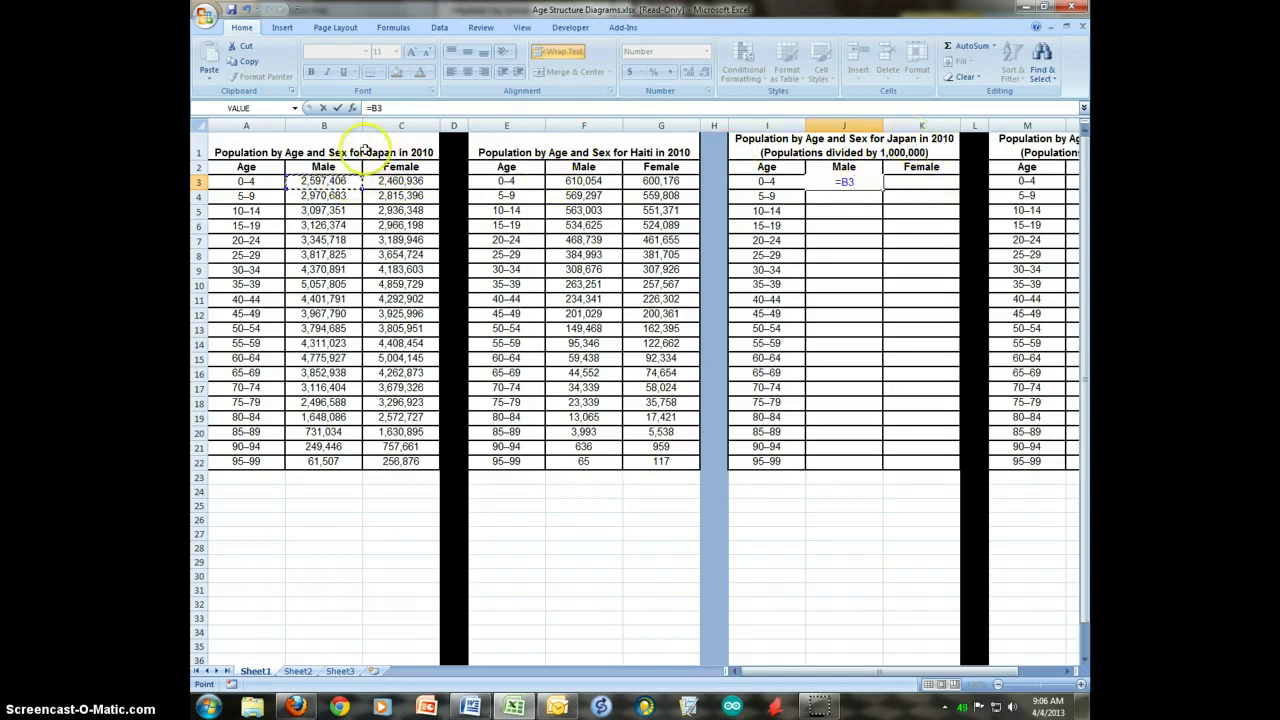
pyautogui.press('Return')
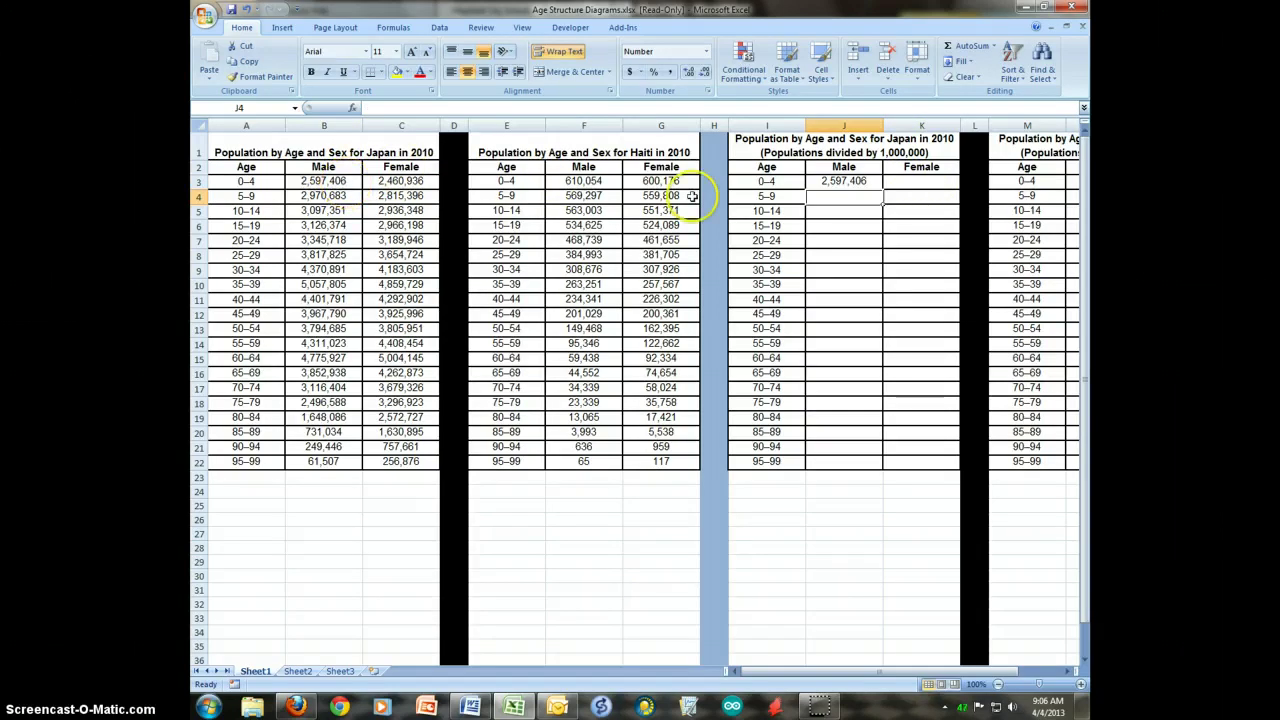
pyautogui.click(862, 181)
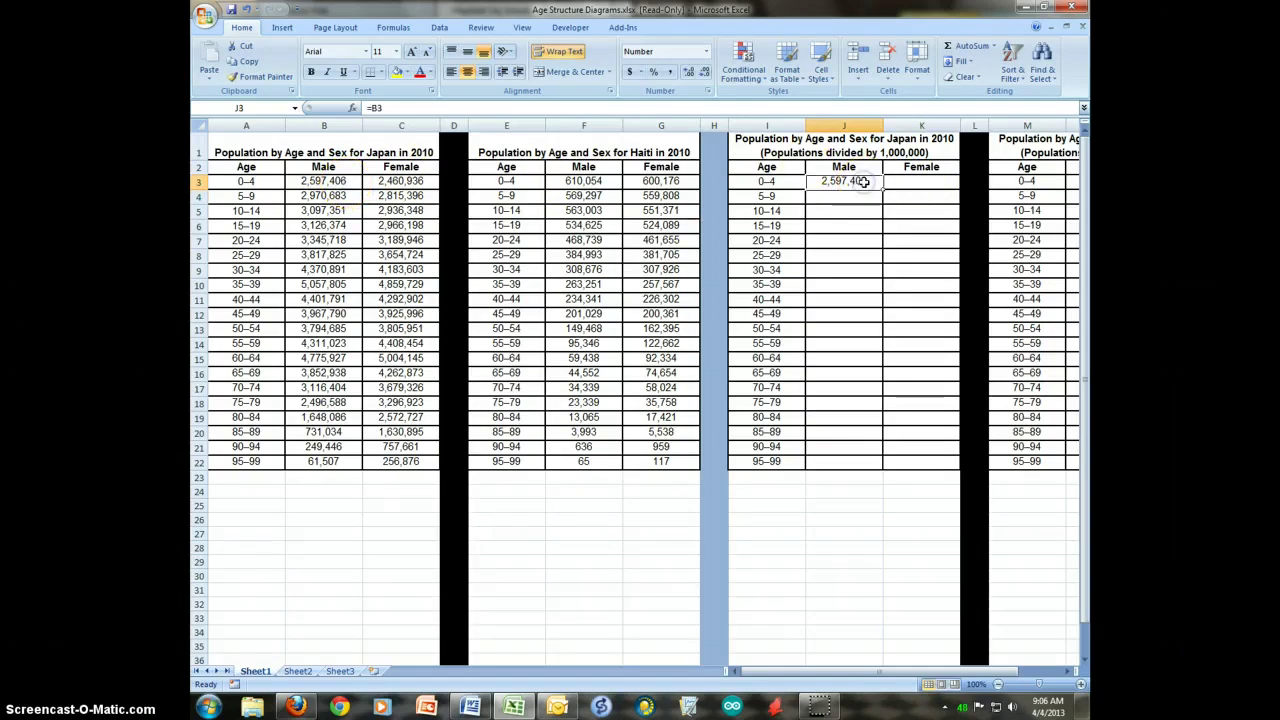
pyautogui.click(384, 109)
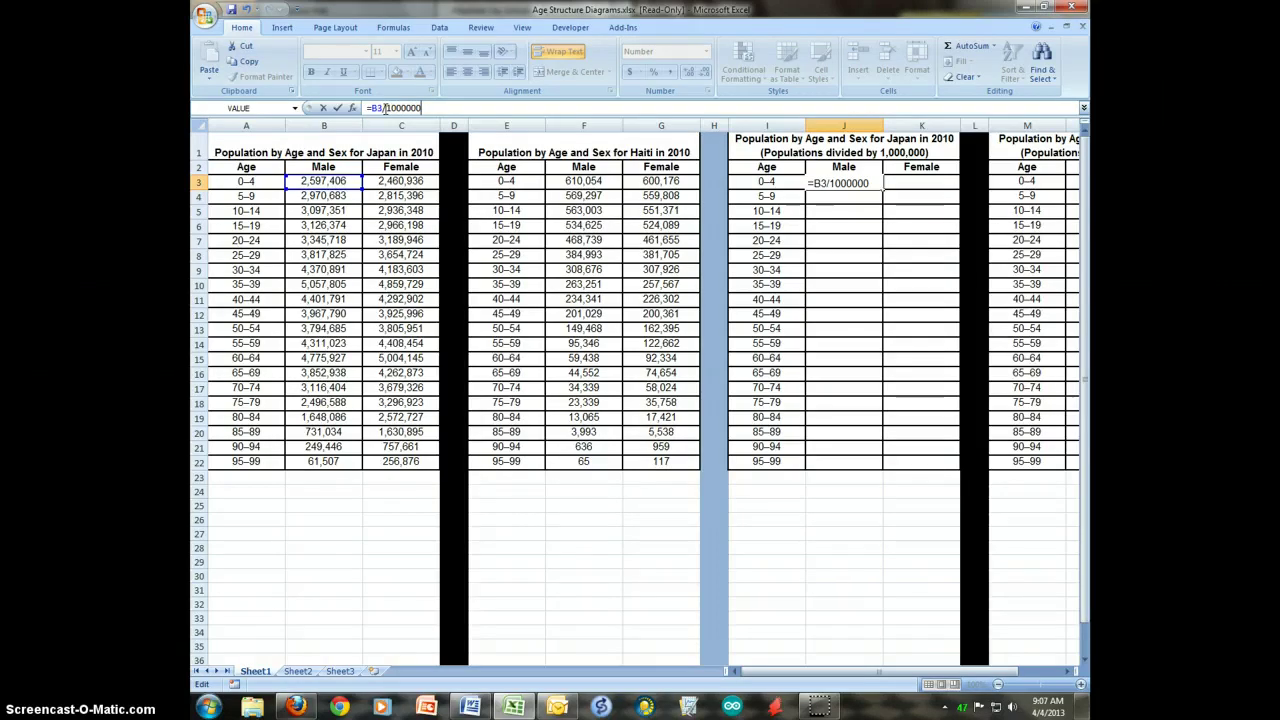
pyautogui.press('Return')
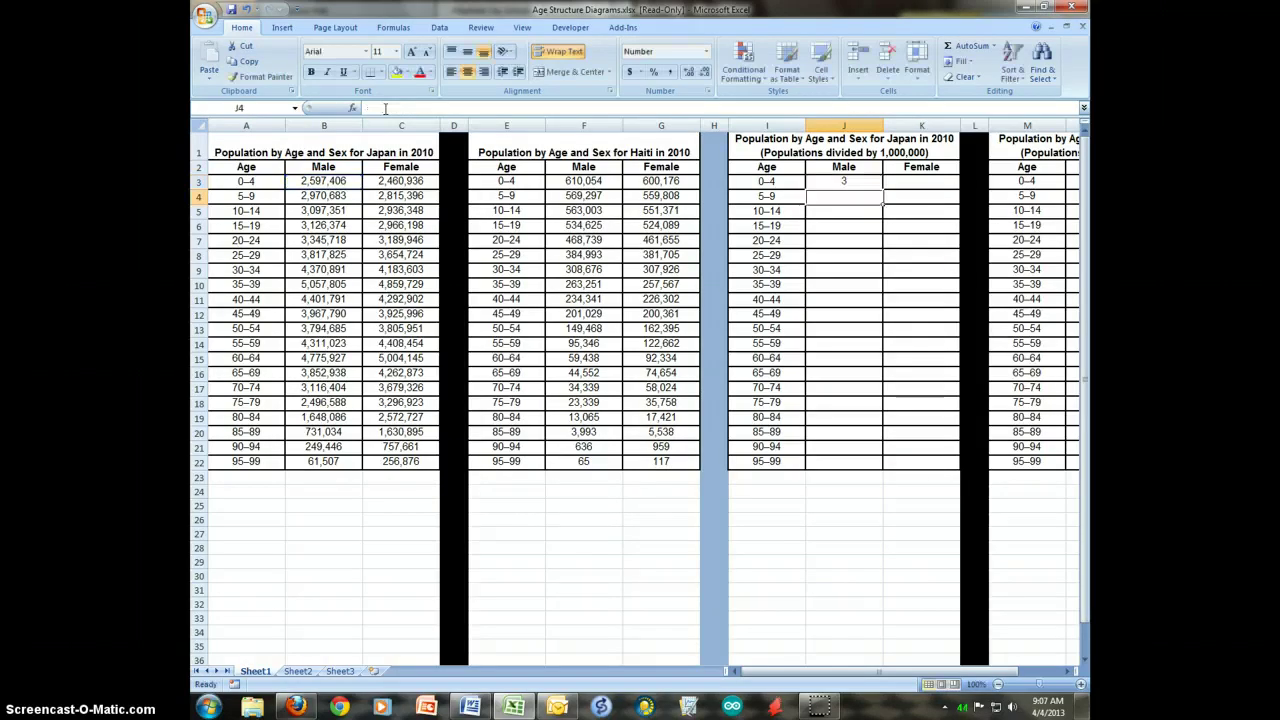
# Step: Format J3 to show one decimal place and fill its formula down the Japan Male column to J22
pyautogui.click(867, 183)
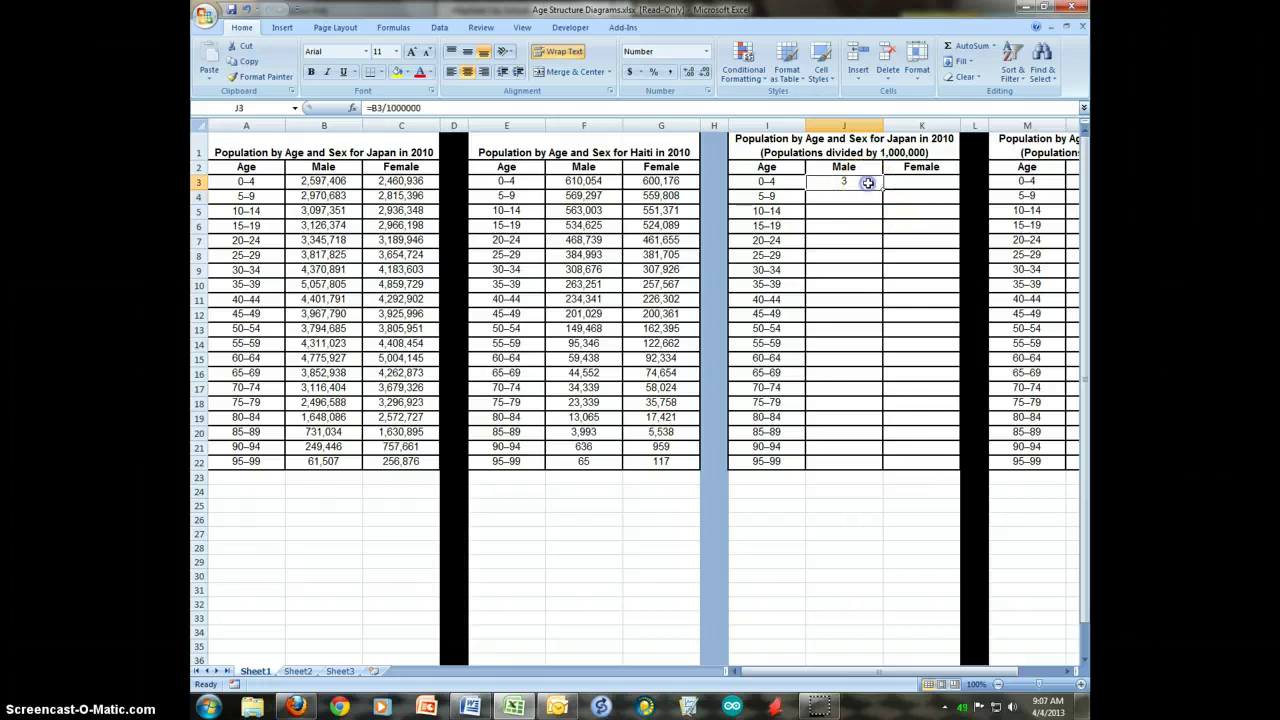
pyautogui.click(688, 75)
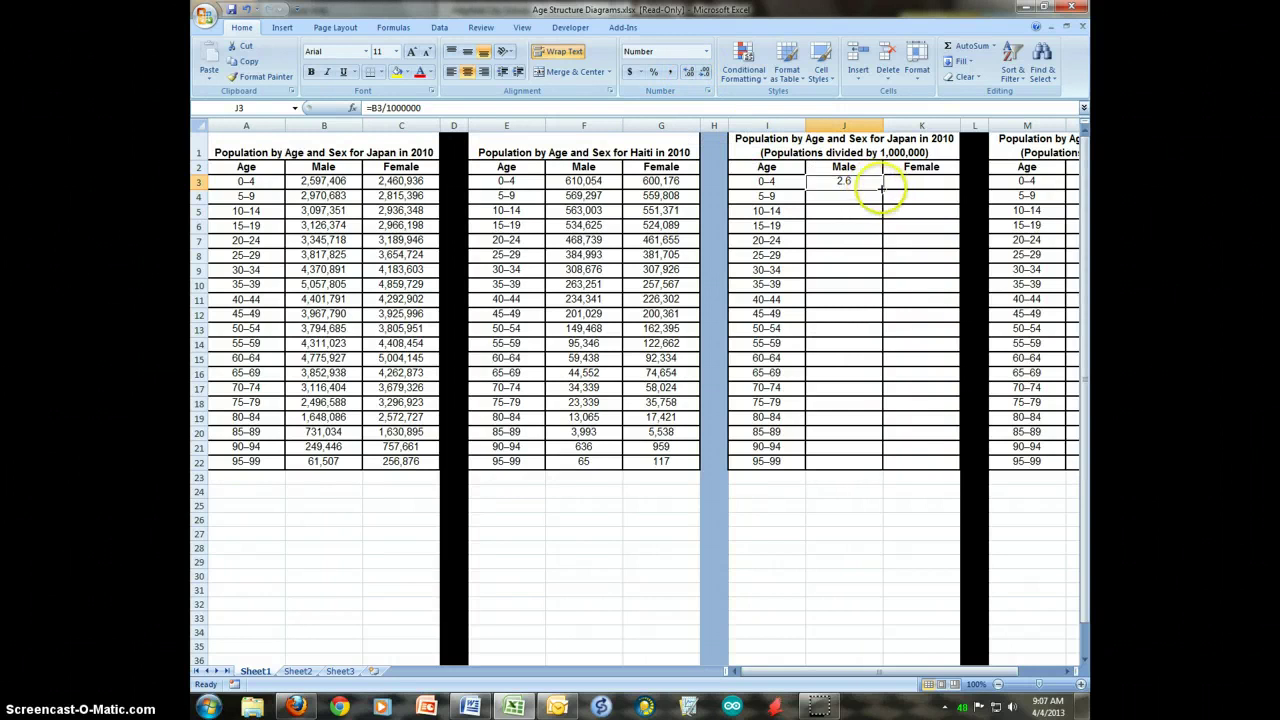
pyautogui.click(851, 186)
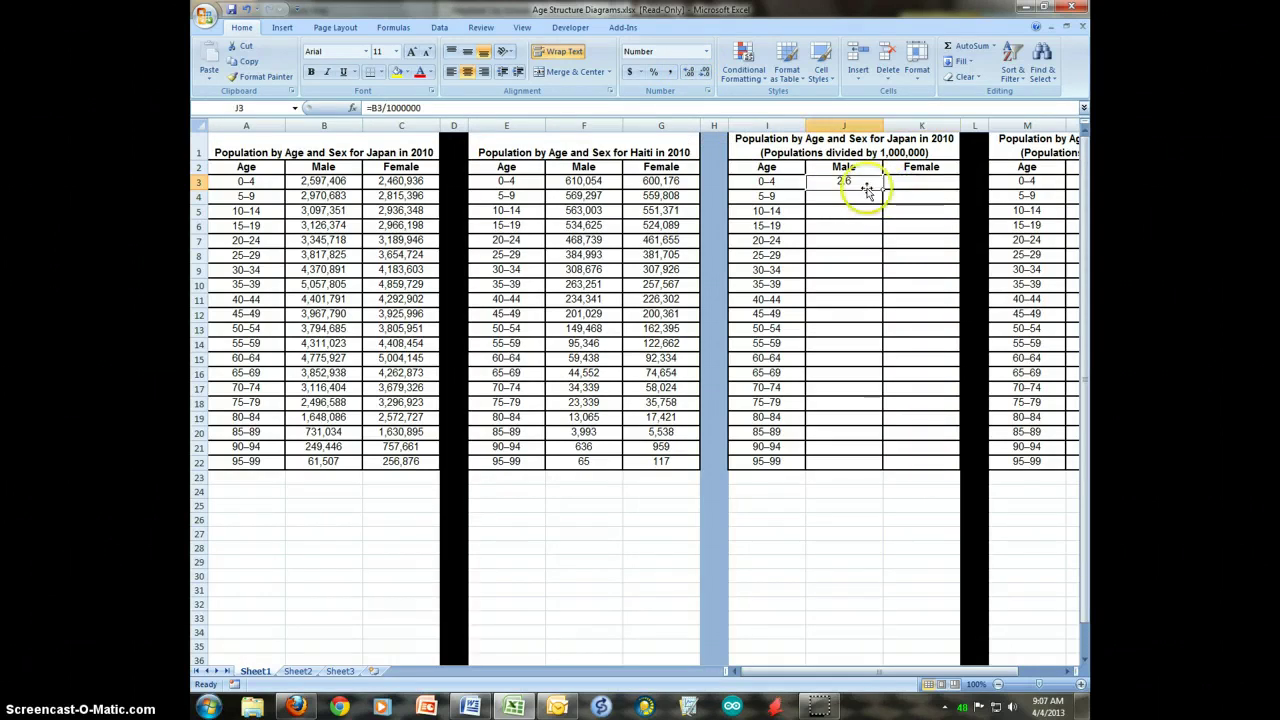
pyautogui.click(851, 478)
pyautogui.click(858, 531)
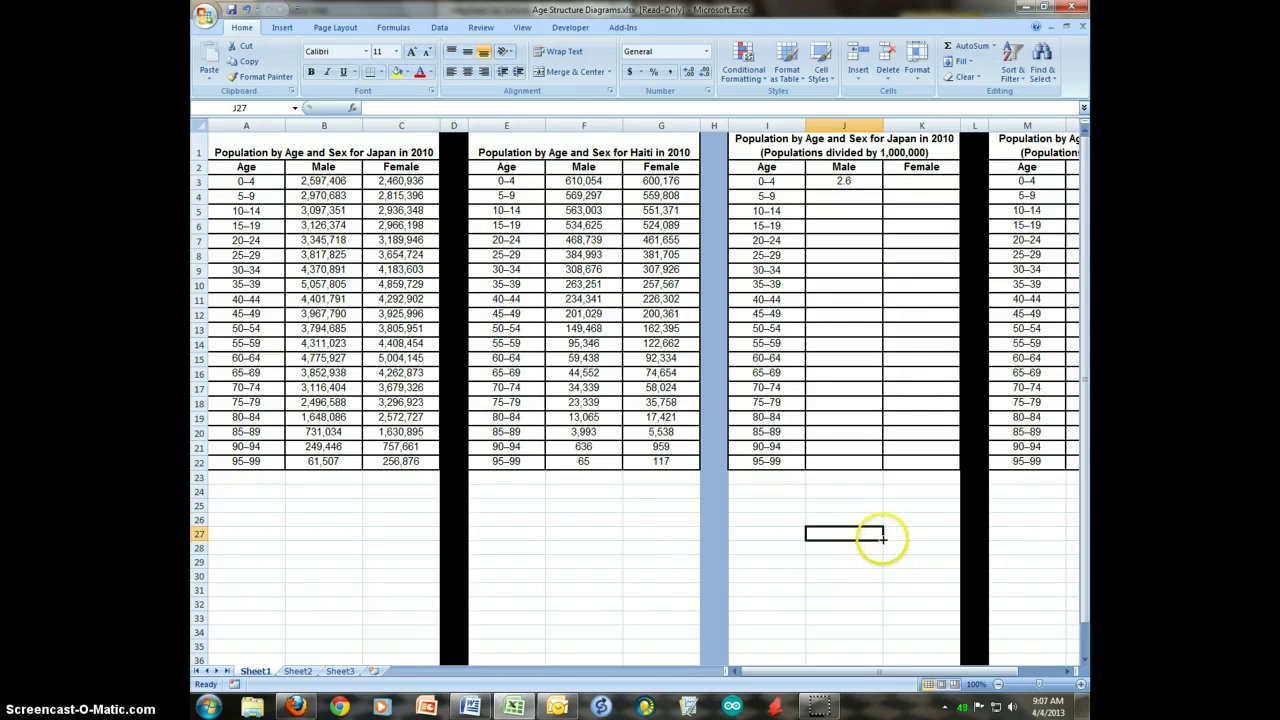
pyautogui.click(874, 184)
pyautogui.moveTo(883, 188); pyautogui.dragTo(877, 473)
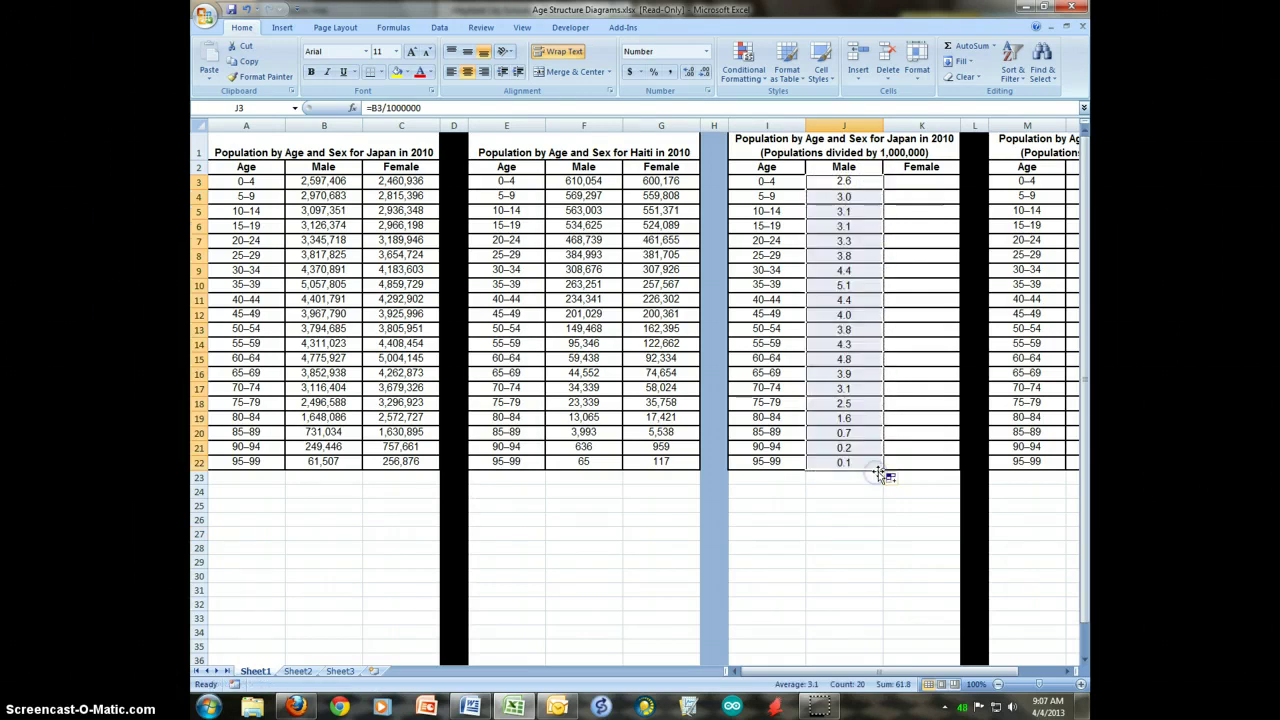
# Step: Inspect the formulas in J3 and J6 and the source cells they refer to
pyautogui.click(871, 182)
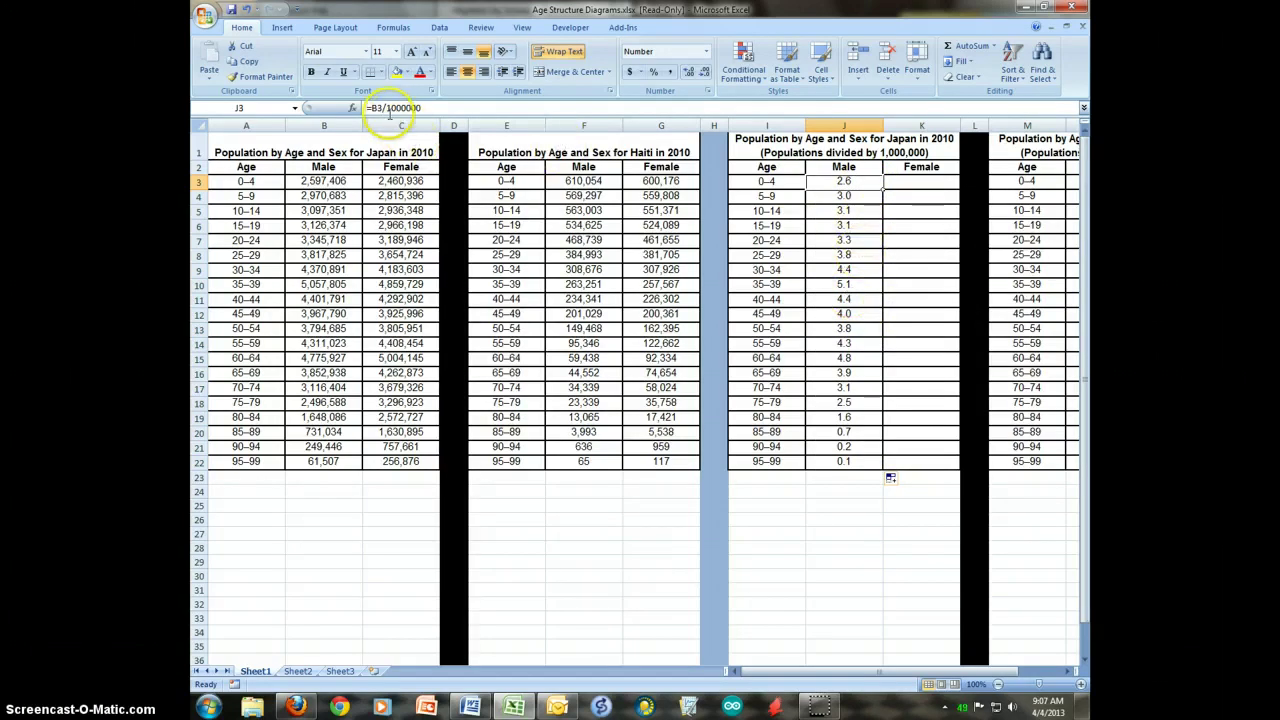
pyautogui.click(461, 107)
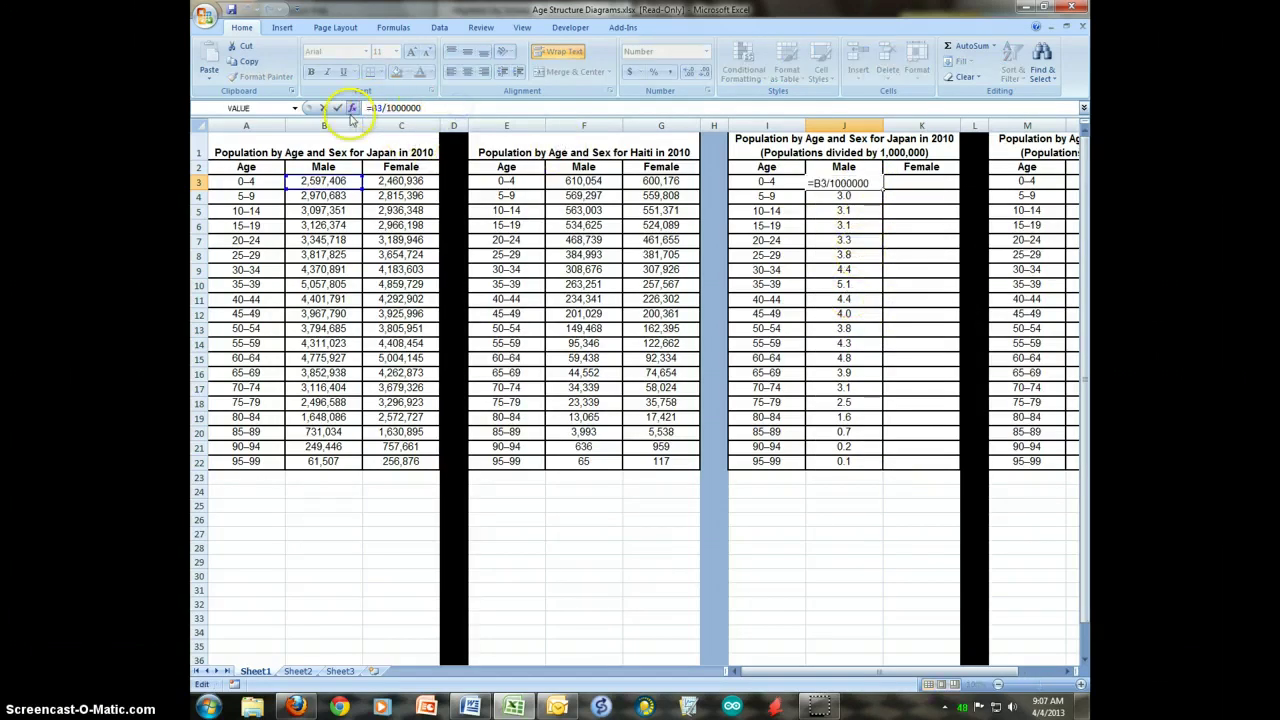
pyautogui.click(871, 229)
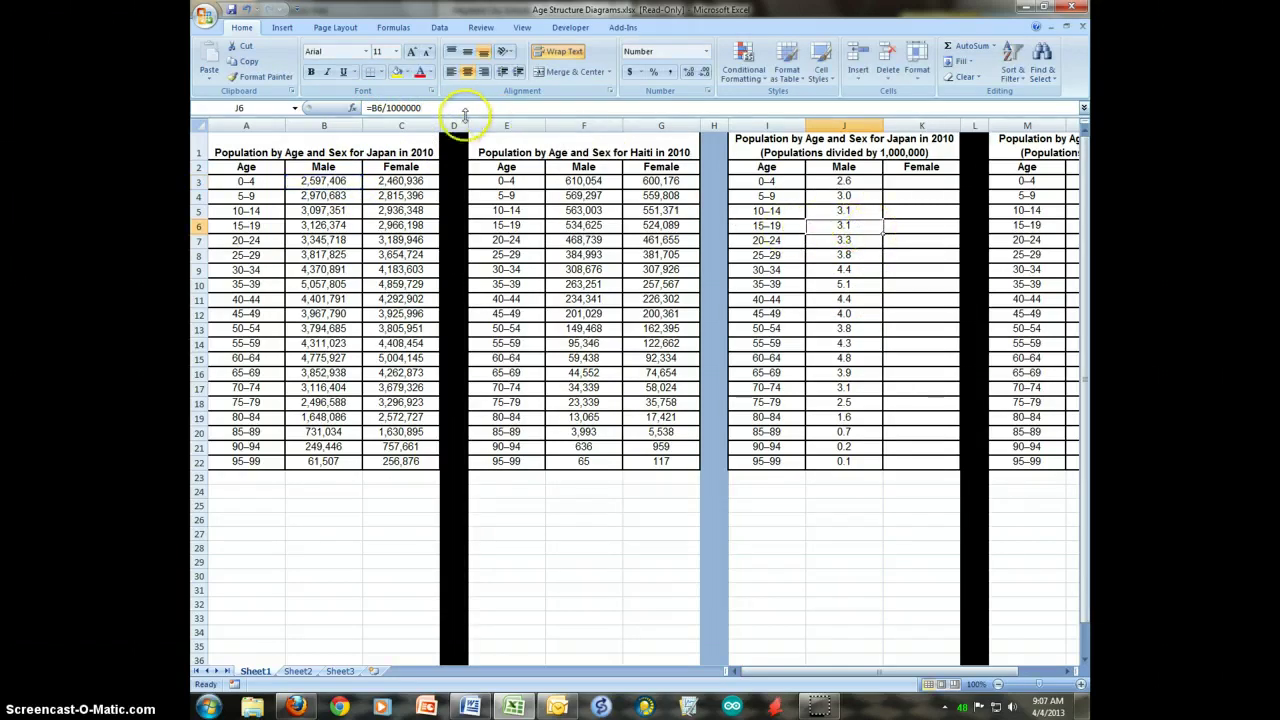
pyautogui.click(460, 108)
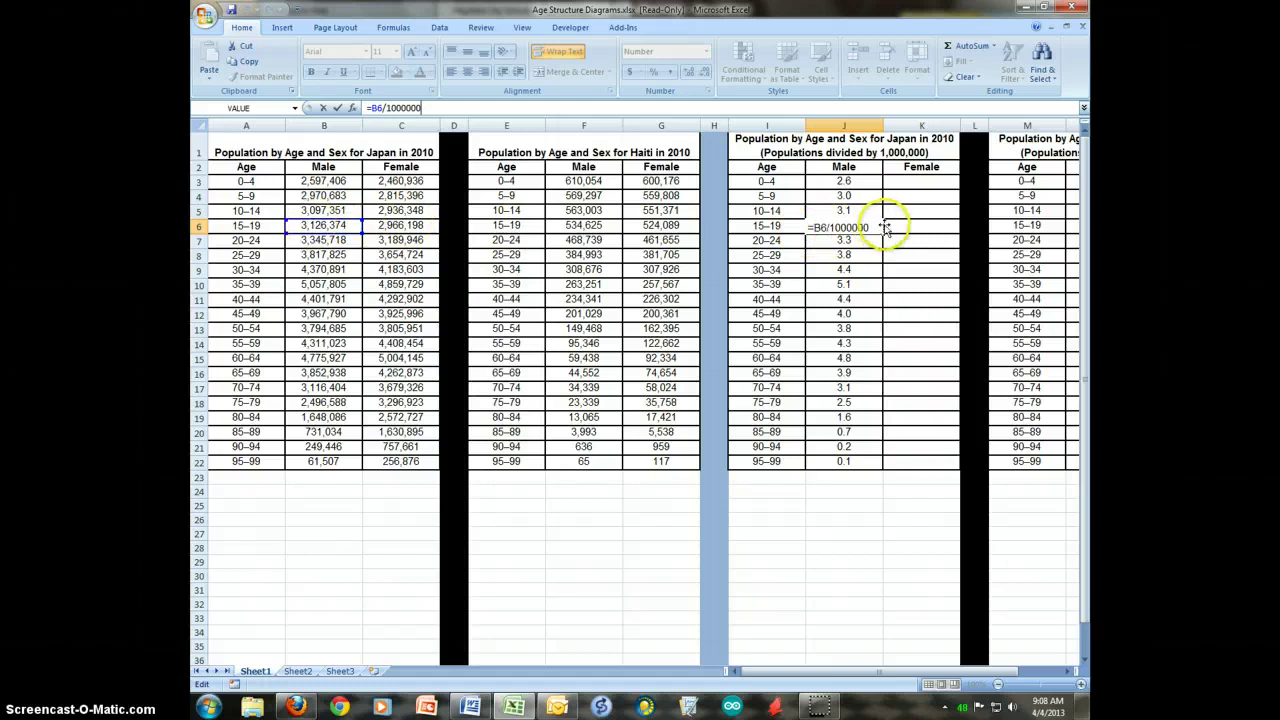
pyautogui.press('Return')
# Step: Copy the formula in J3 across to K3 and fill it down the Japan Female column to K22
pyautogui.click(873, 185)
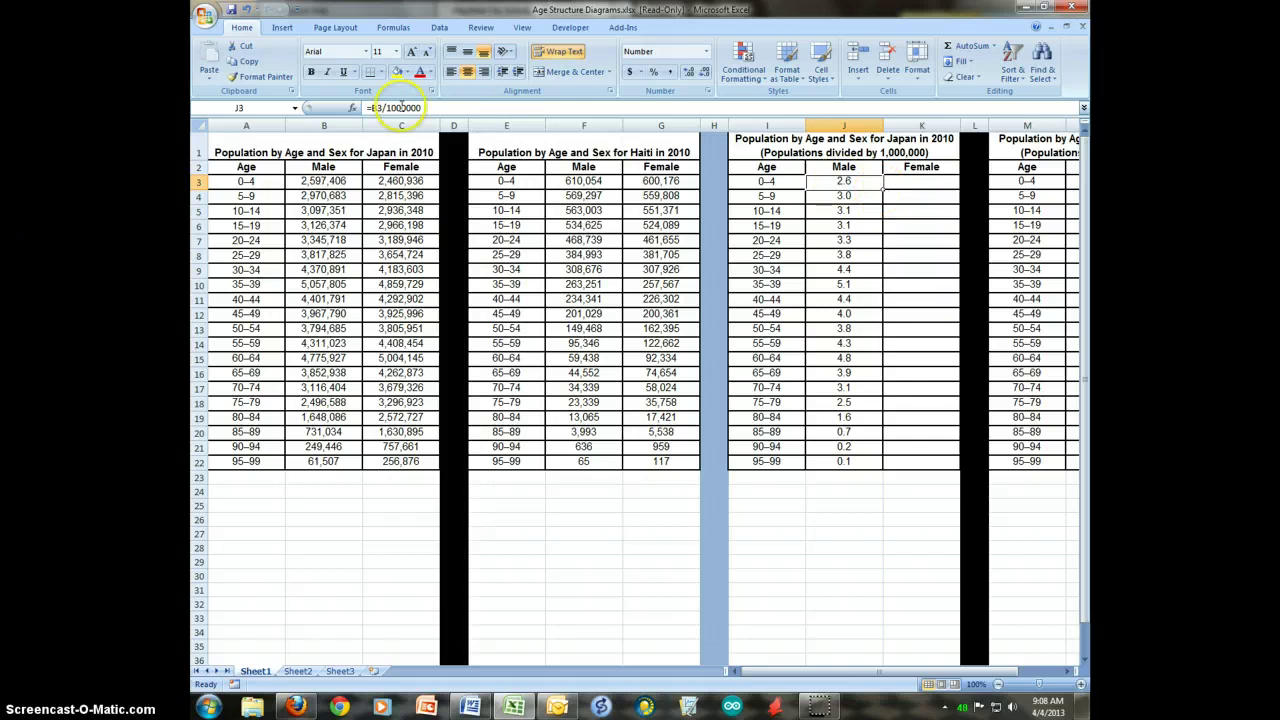
pyautogui.moveTo(883, 193); pyautogui.dragTo(945, 190)
pyautogui.click(886, 181)
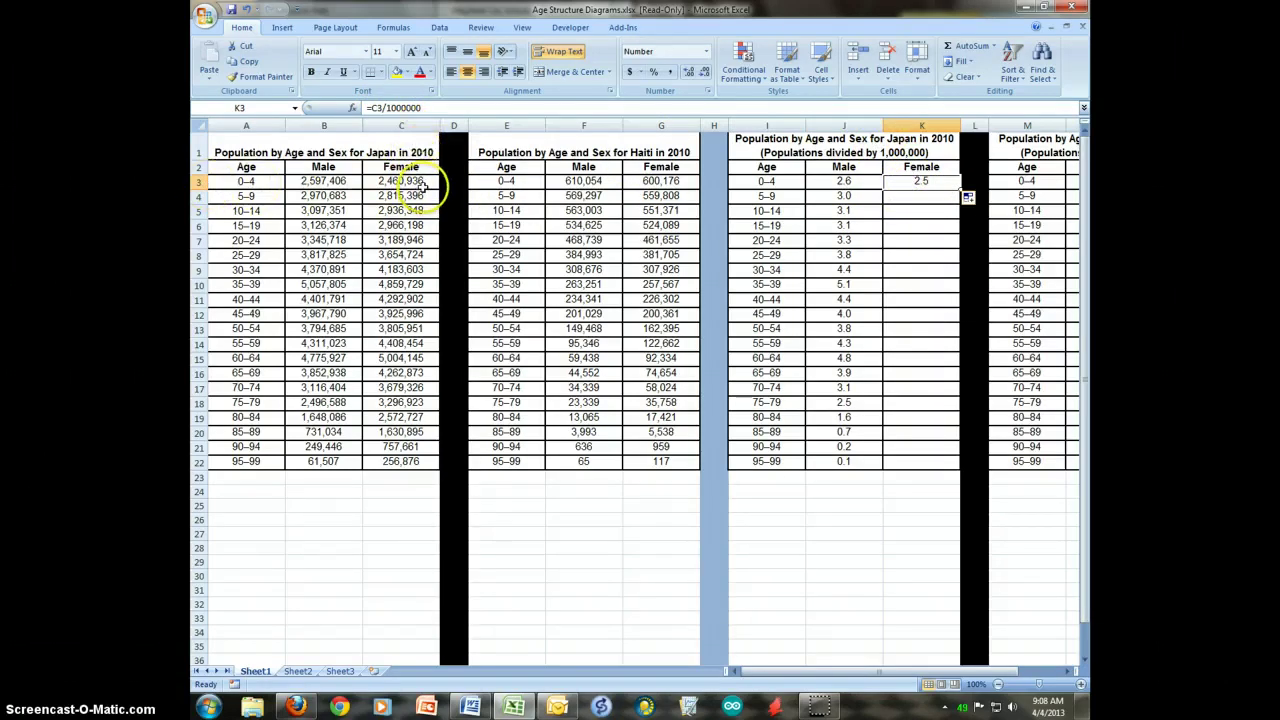
pyautogui.click(480, 107)
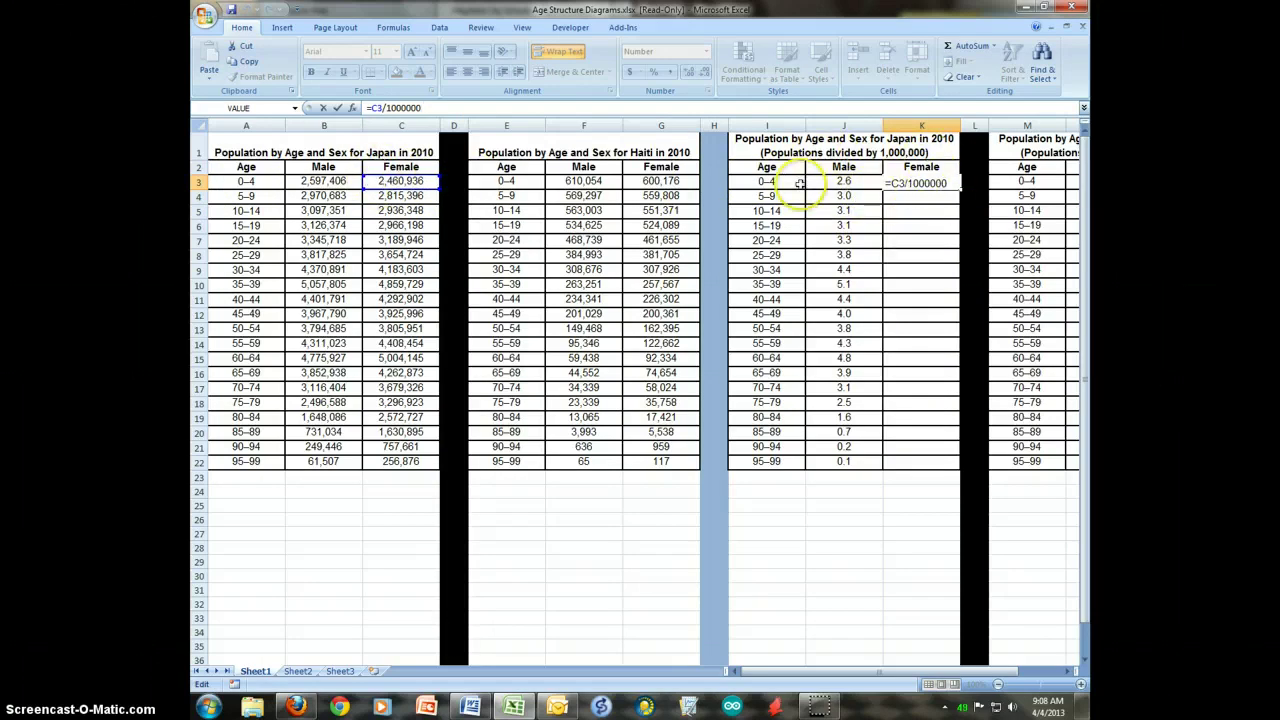
pyautogui.click(945, 185)
pyautogui.moveTo(960, 192); pyautogui.dragTo(958, 470)
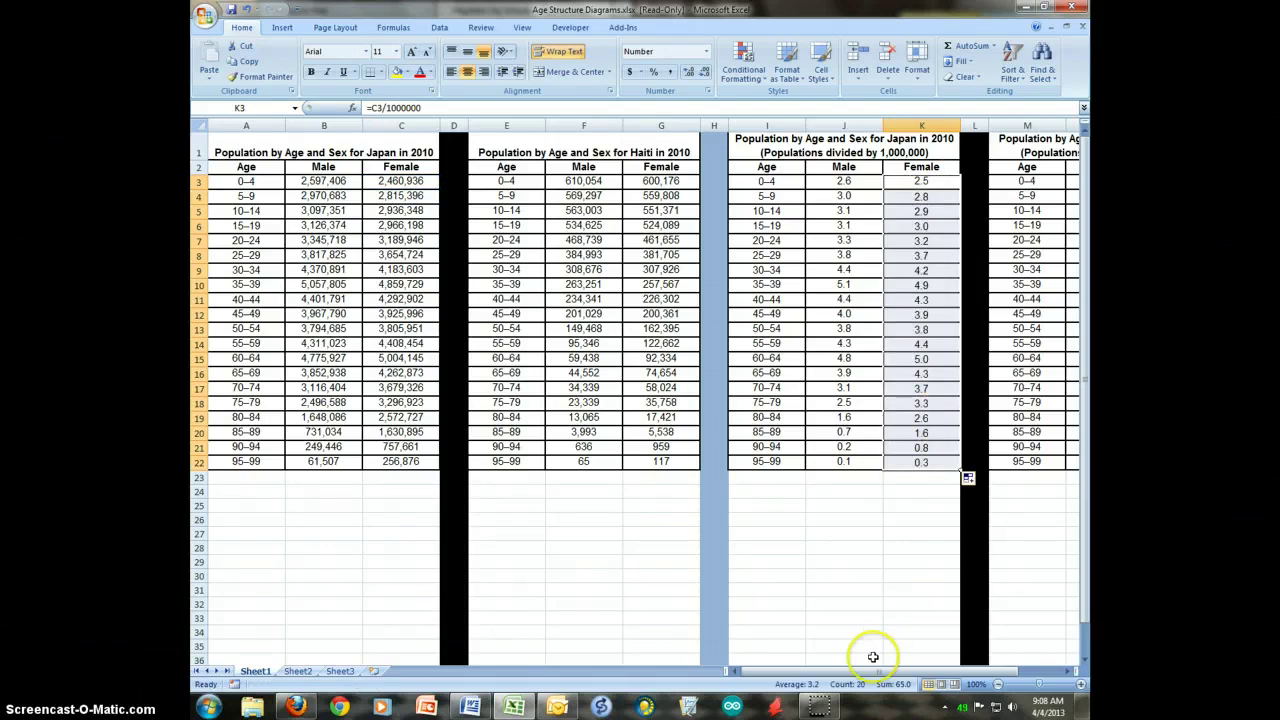
# Step: Enter the formula =F3/1000000 in cell N3 for the 0–4 males of the scaled Haiti table
pyautogui.moveTo(900, 671); pyautogui.dragTo(927, 672)
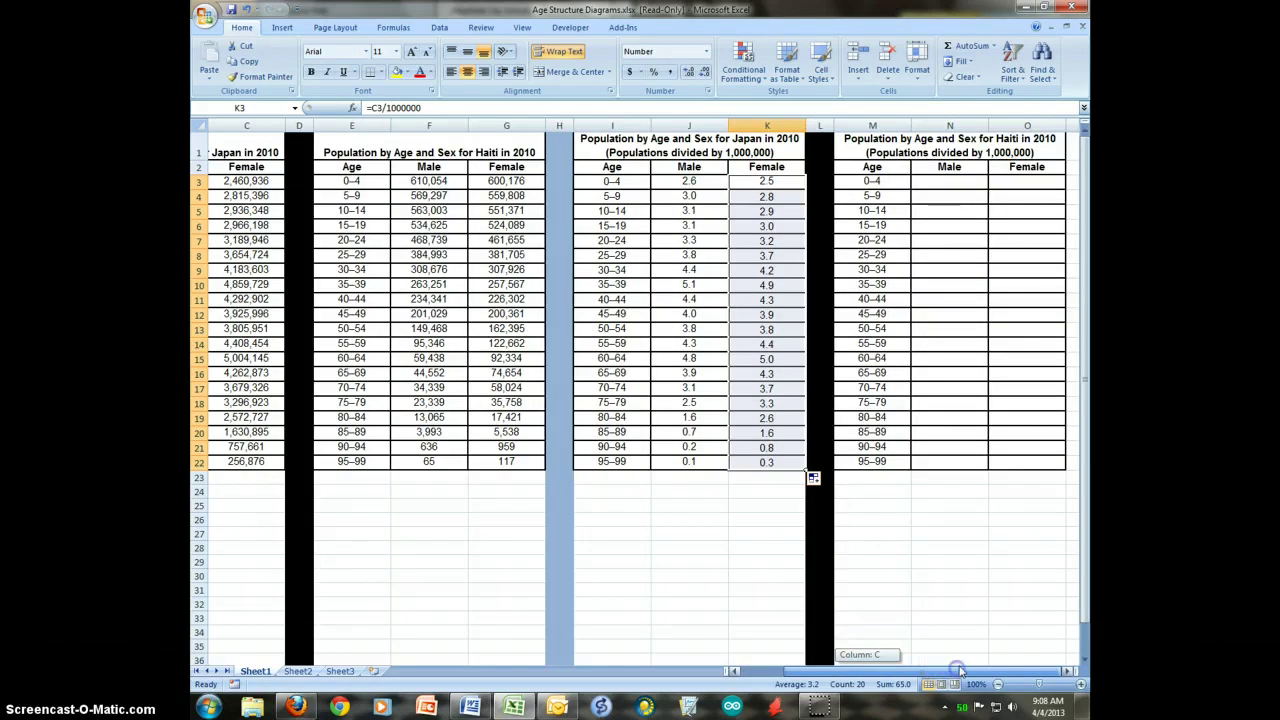
pyautogui.click(962, 185)
pyautogui.write('=')
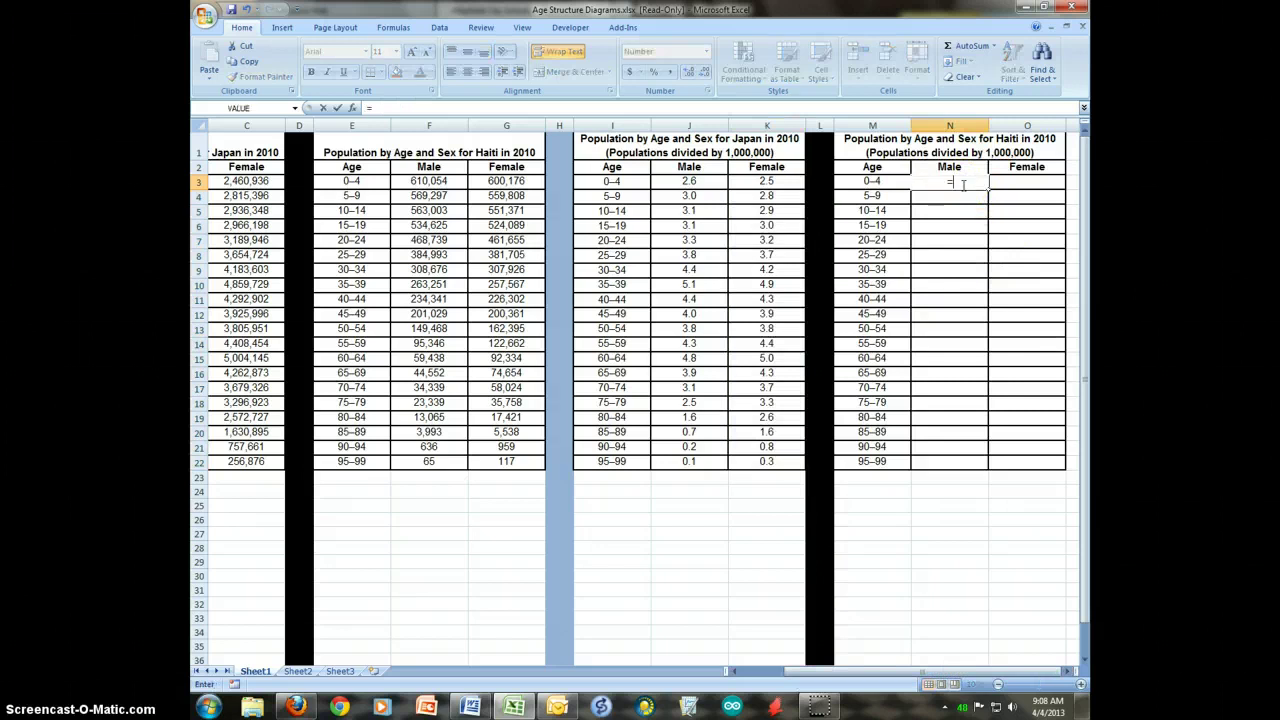
pyautogui.click(445, 181)
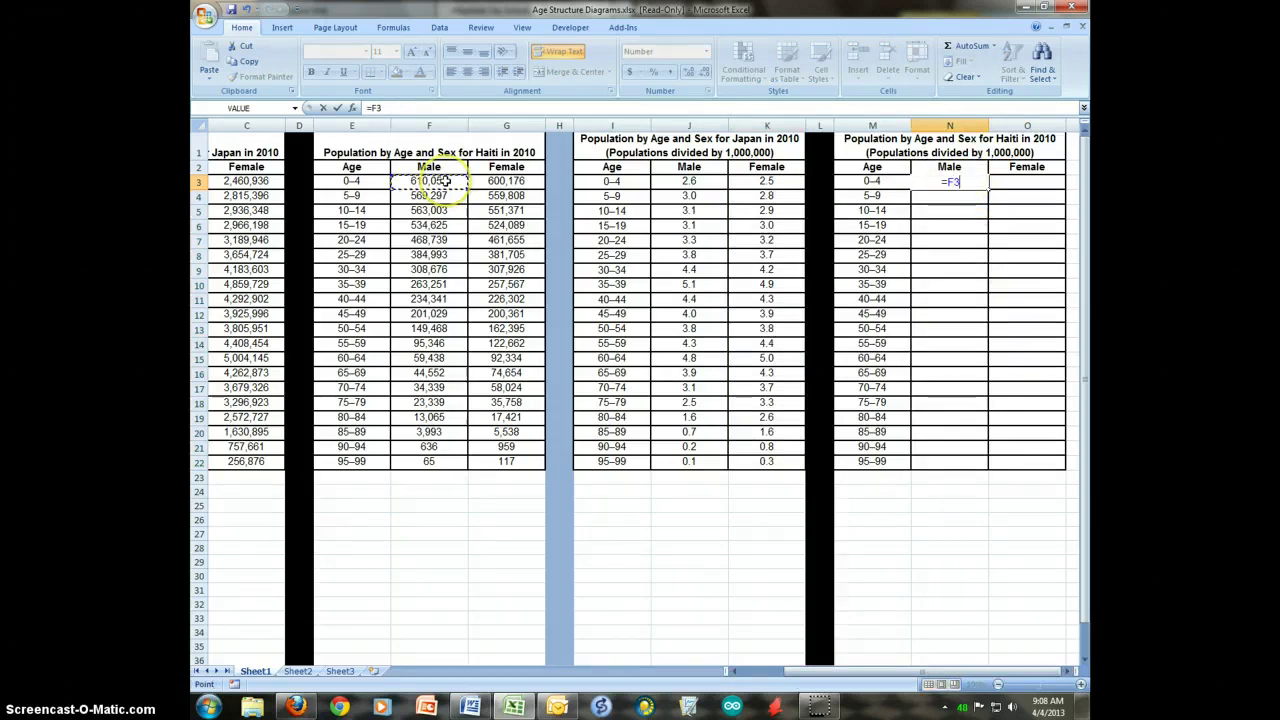
pyautogui.write('/1000000')
pyautogui.press('Return')
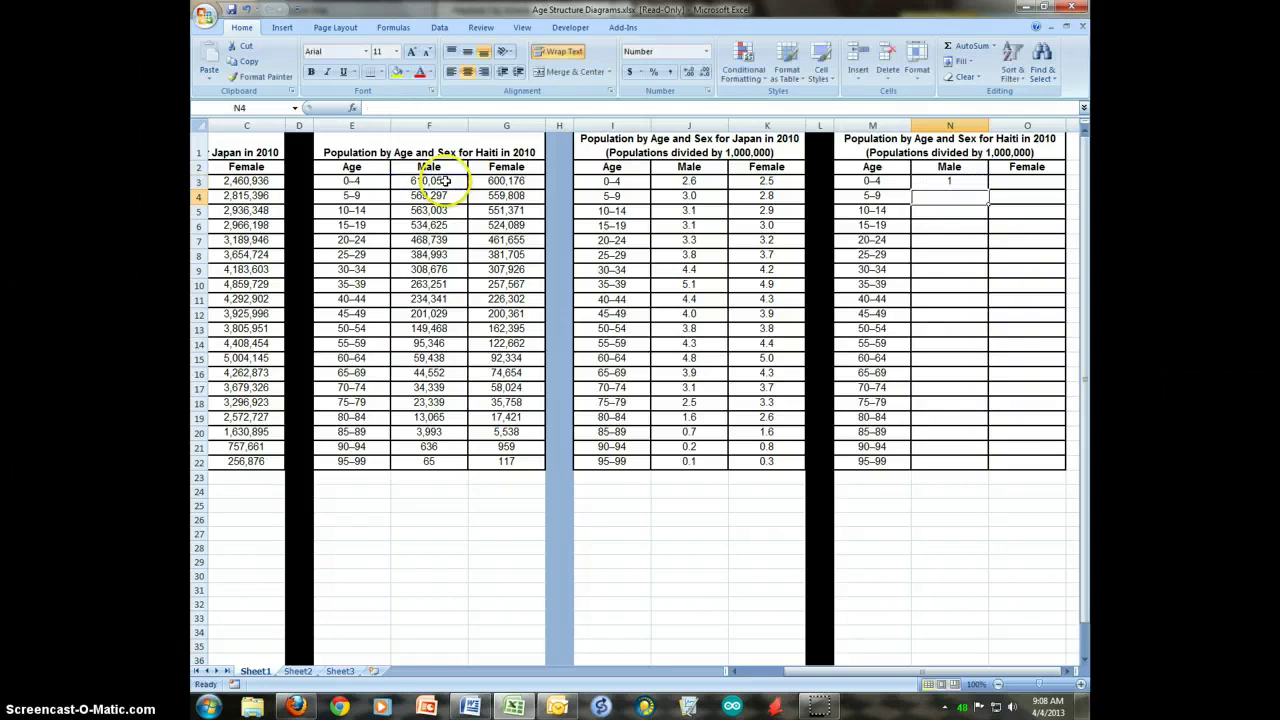
# Step: Format N3 to show one decimal place and fill its formula down the Haiti Male column to N22
pyautogui.click(984, 182)
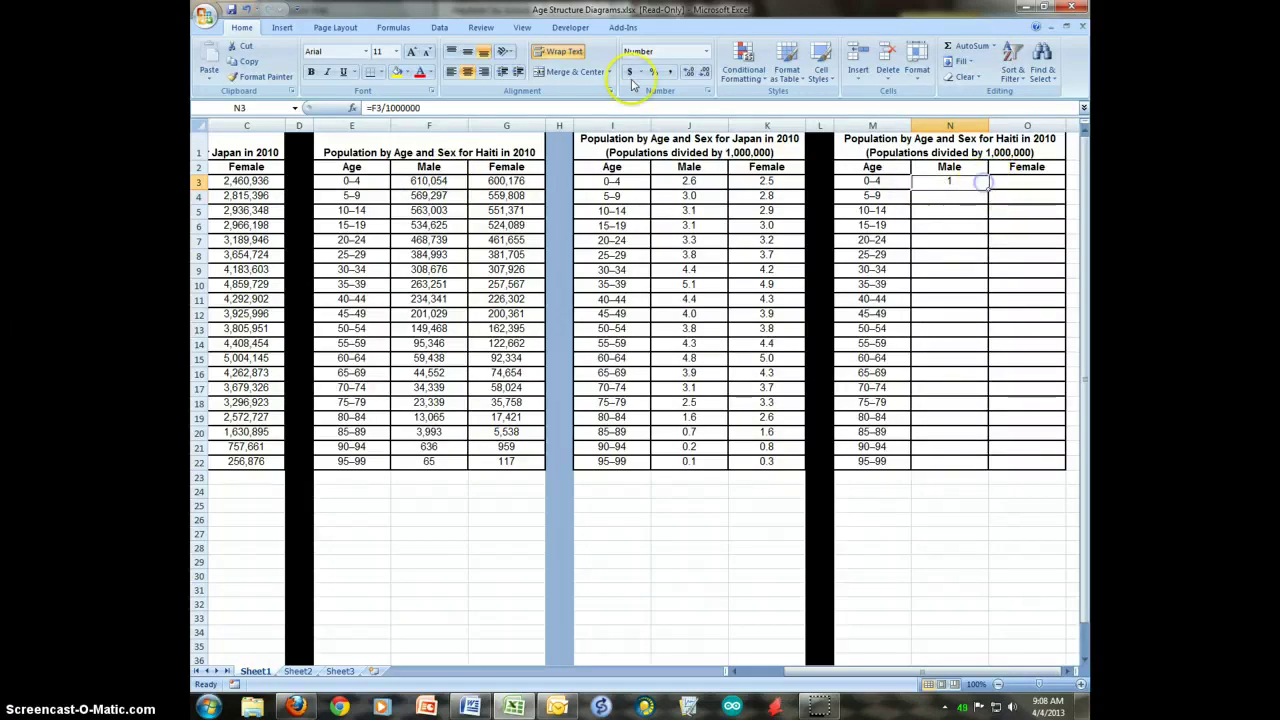
pyautogui.click(689, 72)
pyautogui.moveTo(992, 188); pyautogui.dragTo(980, 466)
# Step: Copy the formula in N3 across to O3 and fill it down the Haiti Female column to O22
pyautogui.click(984, 182)
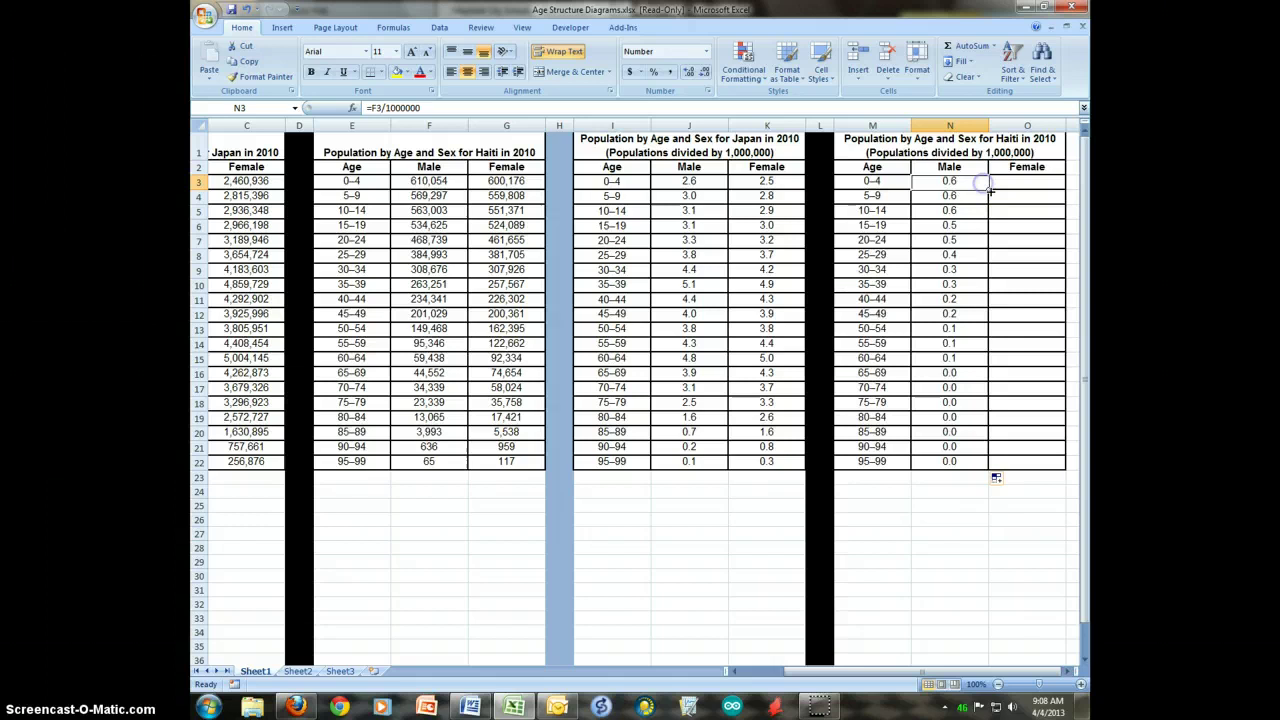
pyautogui.moveTo(988, 188); pyautogui.dragTo(1058, 470)
pyautogui.click(1059, 184)
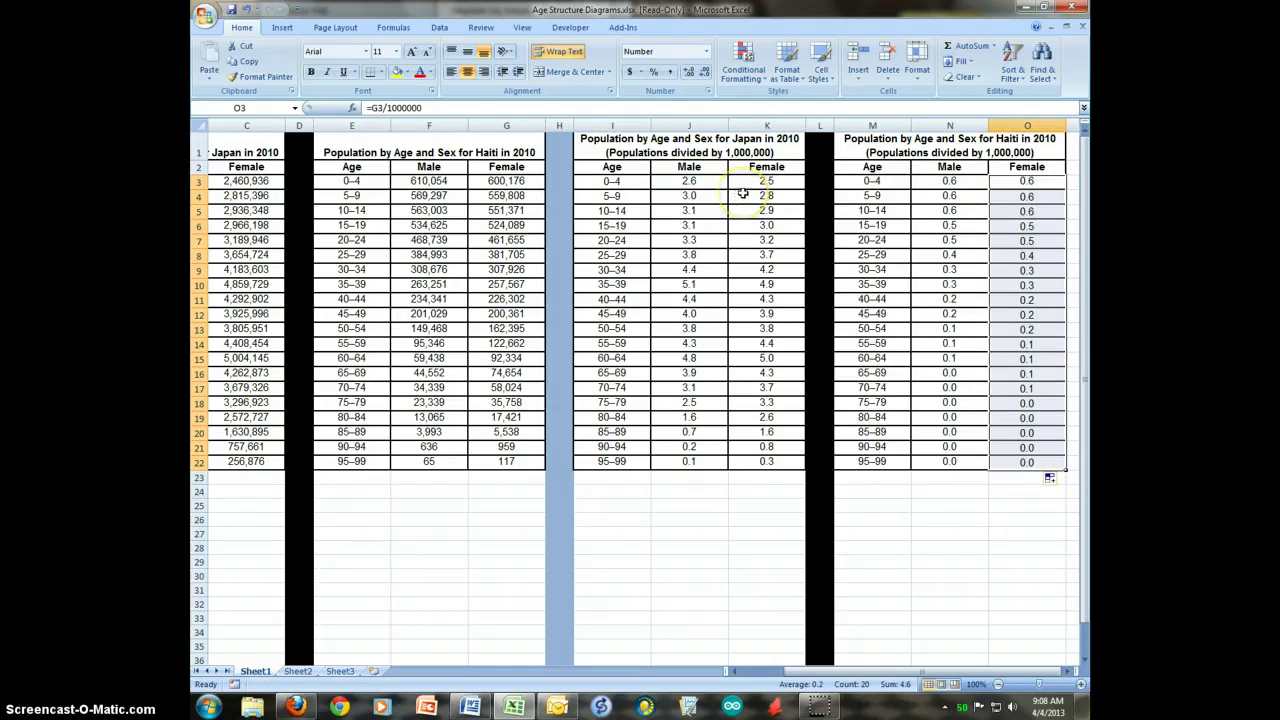
# Step: Make the Japan Male values negative by changing J3 to =-B3/1000000 and filling it down to J22
pyautogui.click(709, 181)
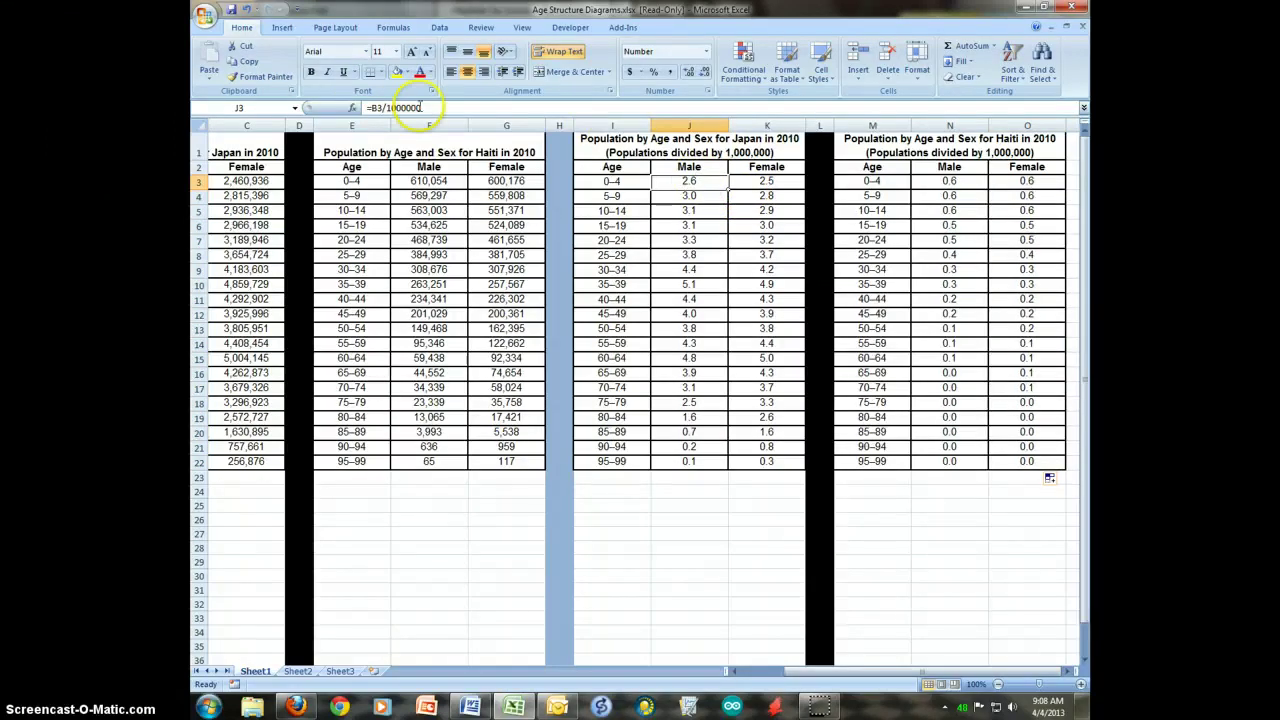
pyautogui.click(375, 108)
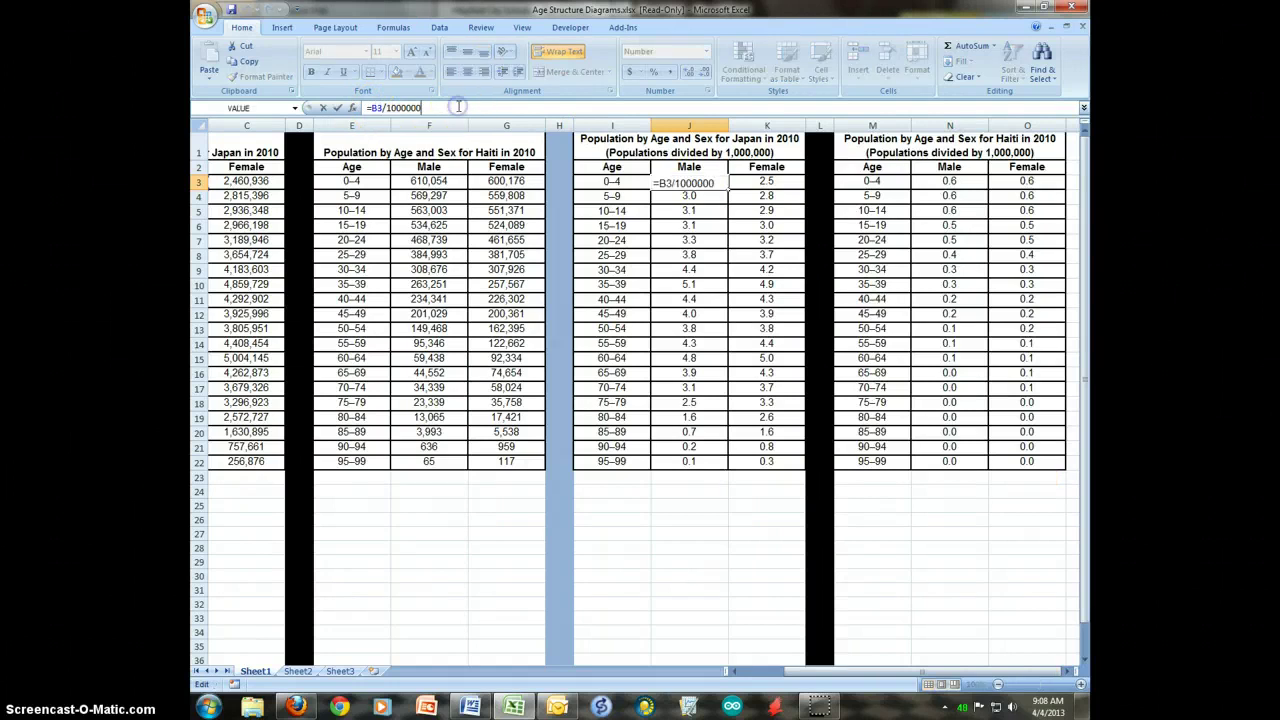
pyautogui.click(370, 108)
pyautogui.write('-')
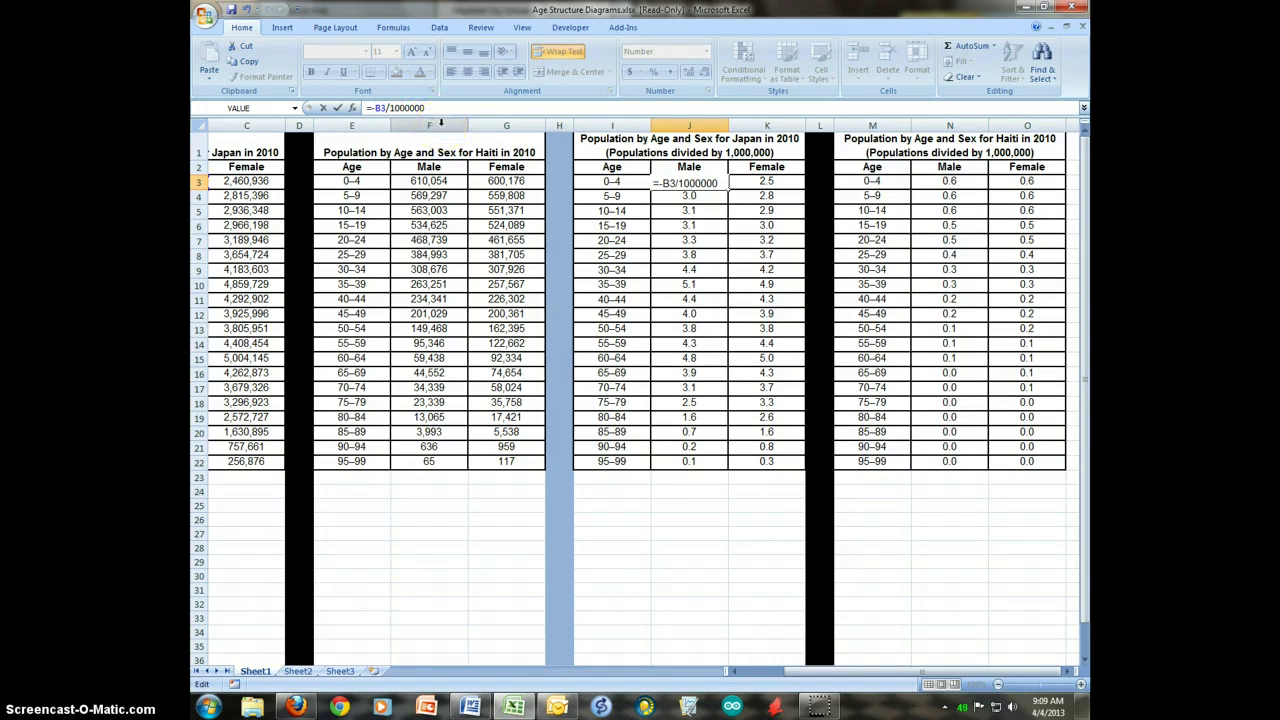
pyautogui.hotkey('ctrl', 'Return')
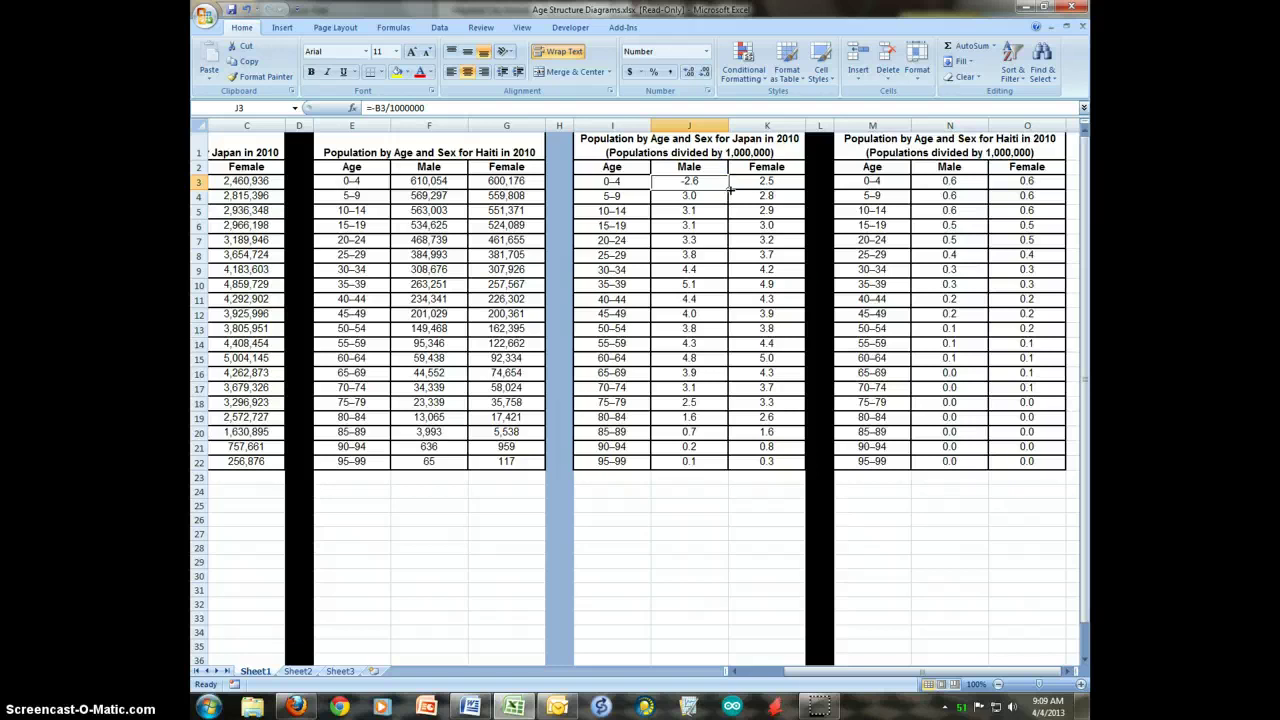
pyautogui.moveTo(729, 189); pyautogui.dragTo(711, 466)
# Step: Make the scaled Haiti Male values negative by changing N3 to =-F3/1000000 and filling it down to N22
pyautogui.click(935, 181)
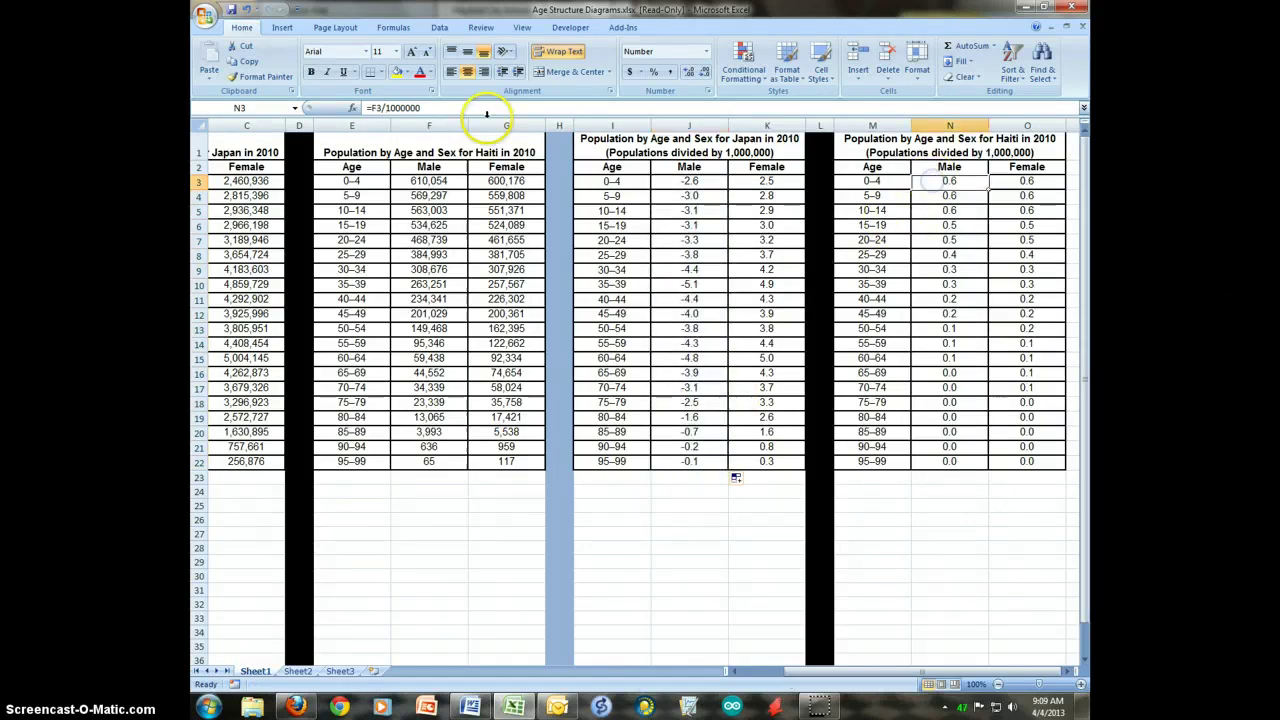
pyautogui.click(370, 108)
pyautogui.write('-')
pyautogui.press('Return')
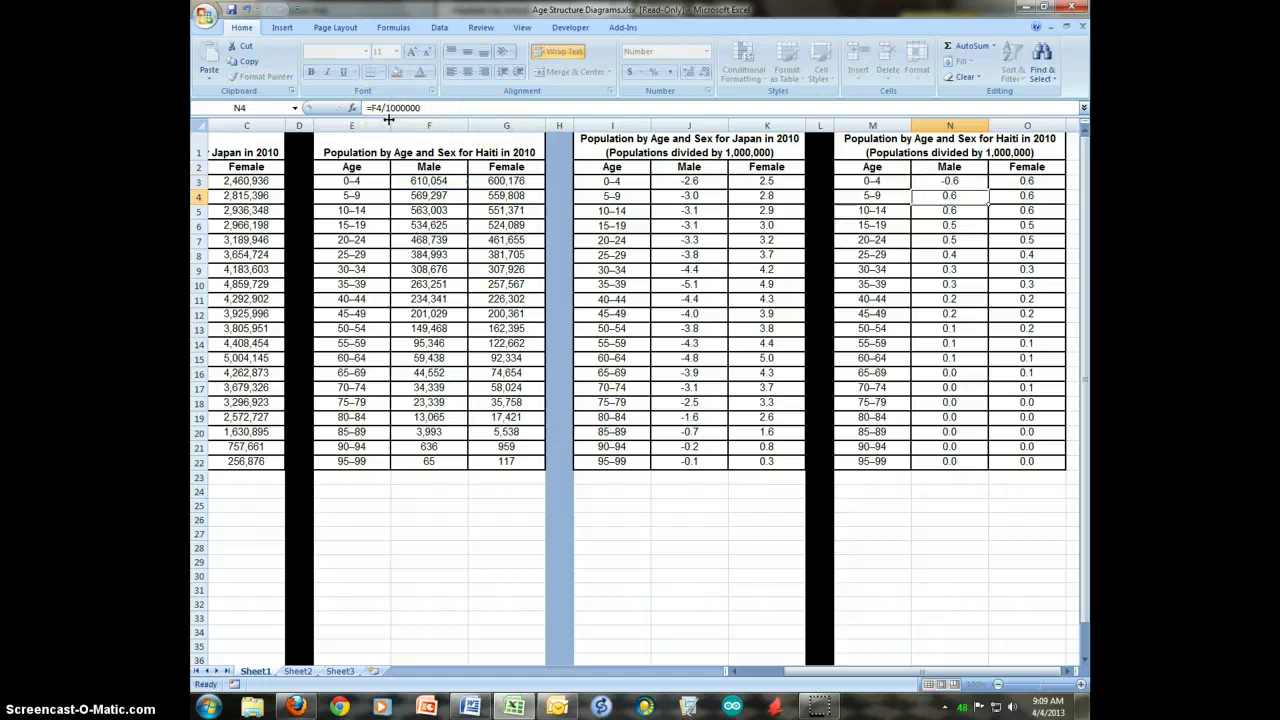
pyautogui.click(972, 181)
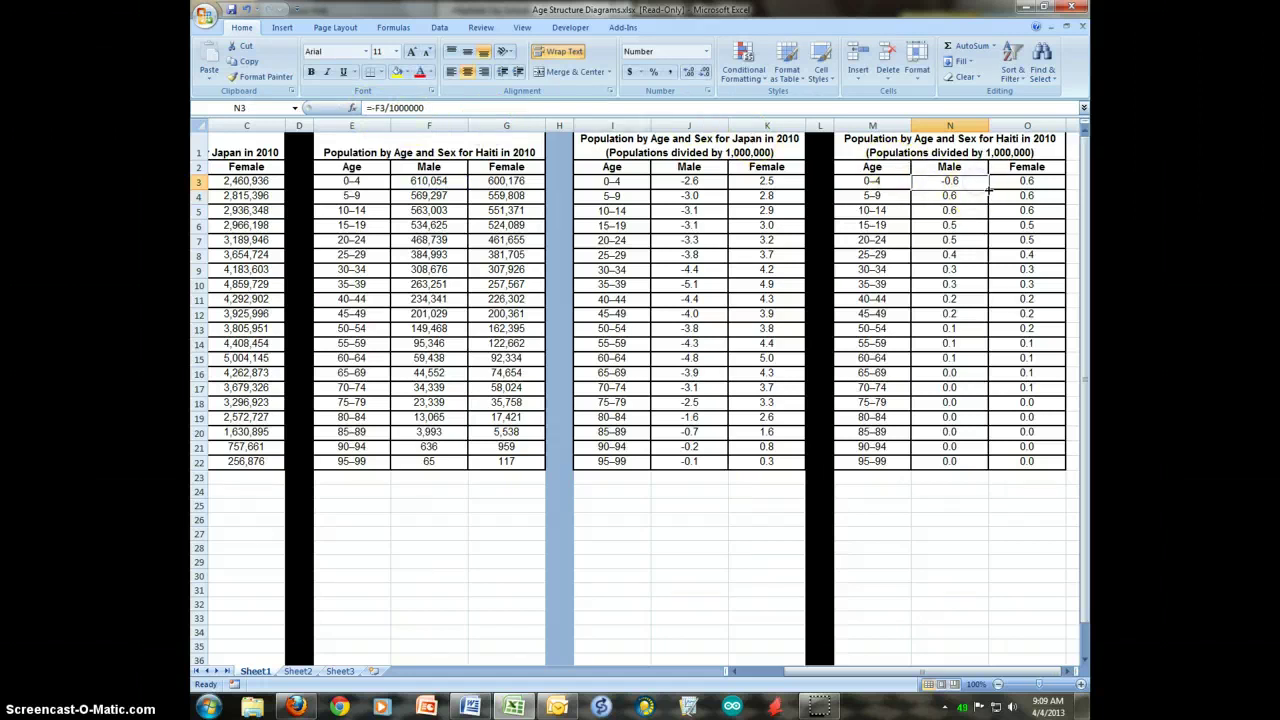
pyautogui.moveTo(988, 190); pyautogui.dragTo(979, 464)
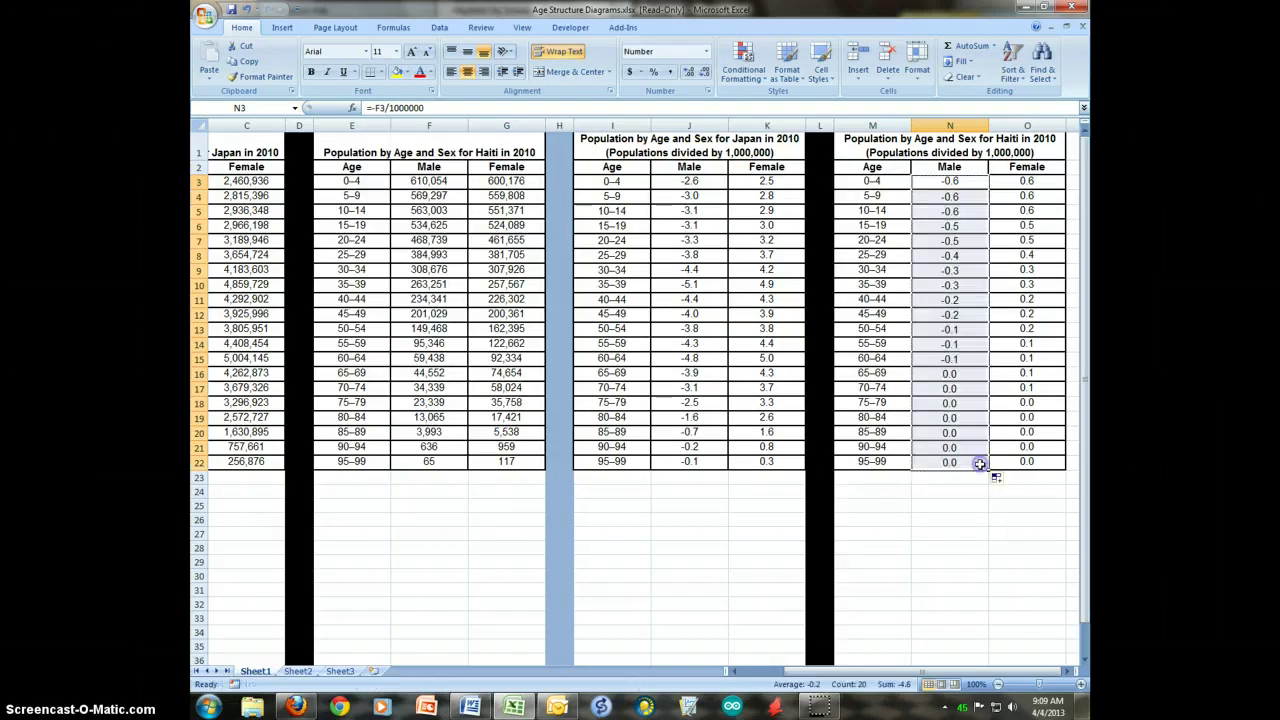
pyautogui.click(929, 490)
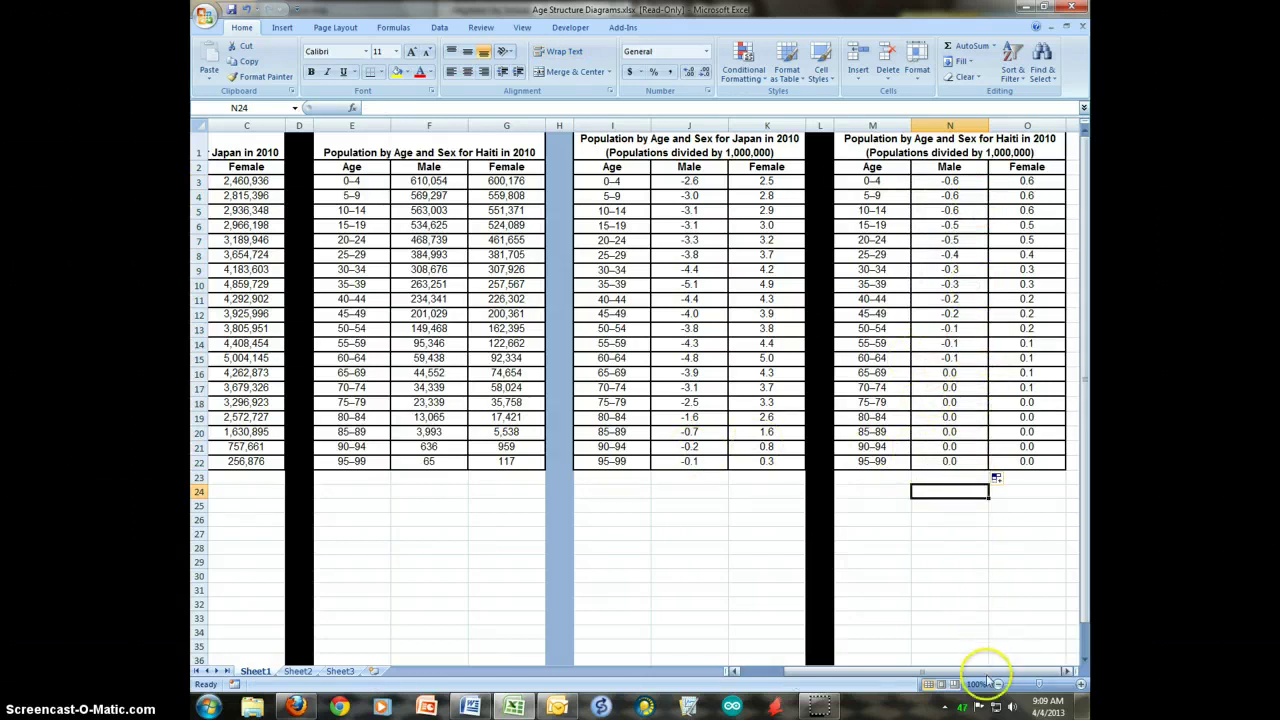
# Step: Insert a 2-D stacked bar chart from the scaled Japan table in I2:K22, and reposition and enlarge it
pyautogui.moveTo(983, 673); pyautogui.dragTo(978, 672)
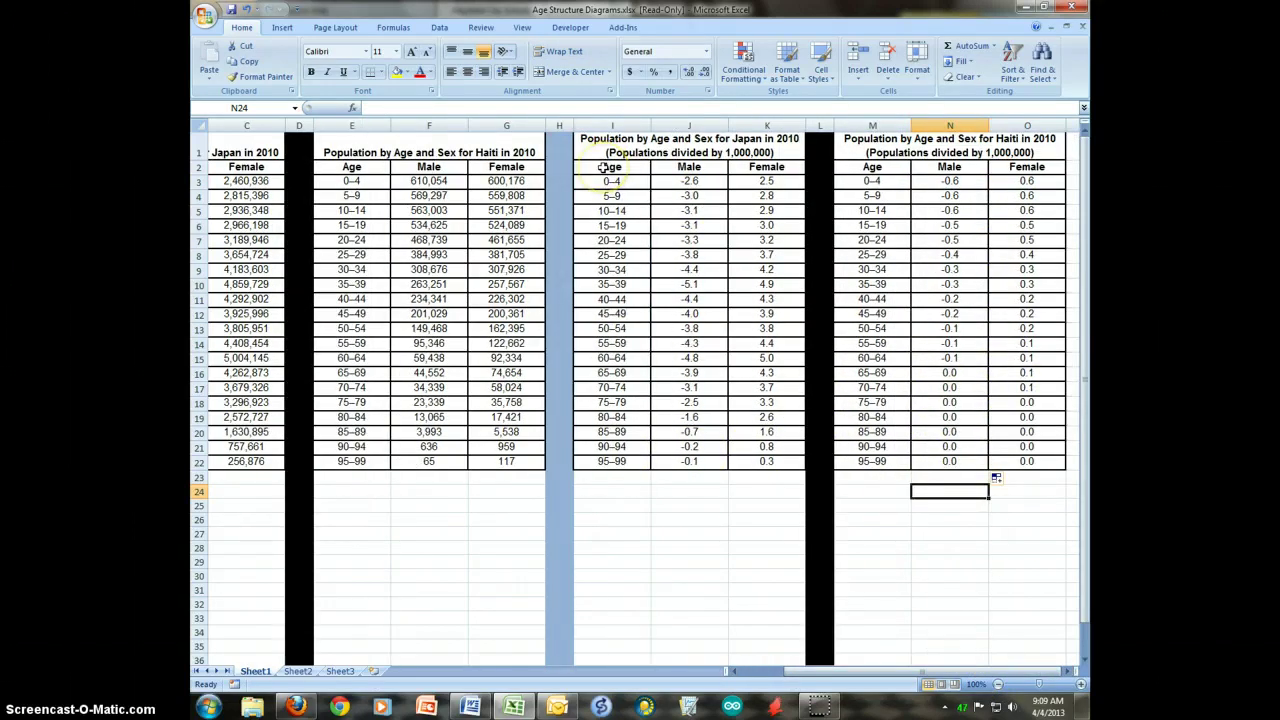
pyautogui.moveTo(591, 167); pyautogui.dragTo(780, 467)
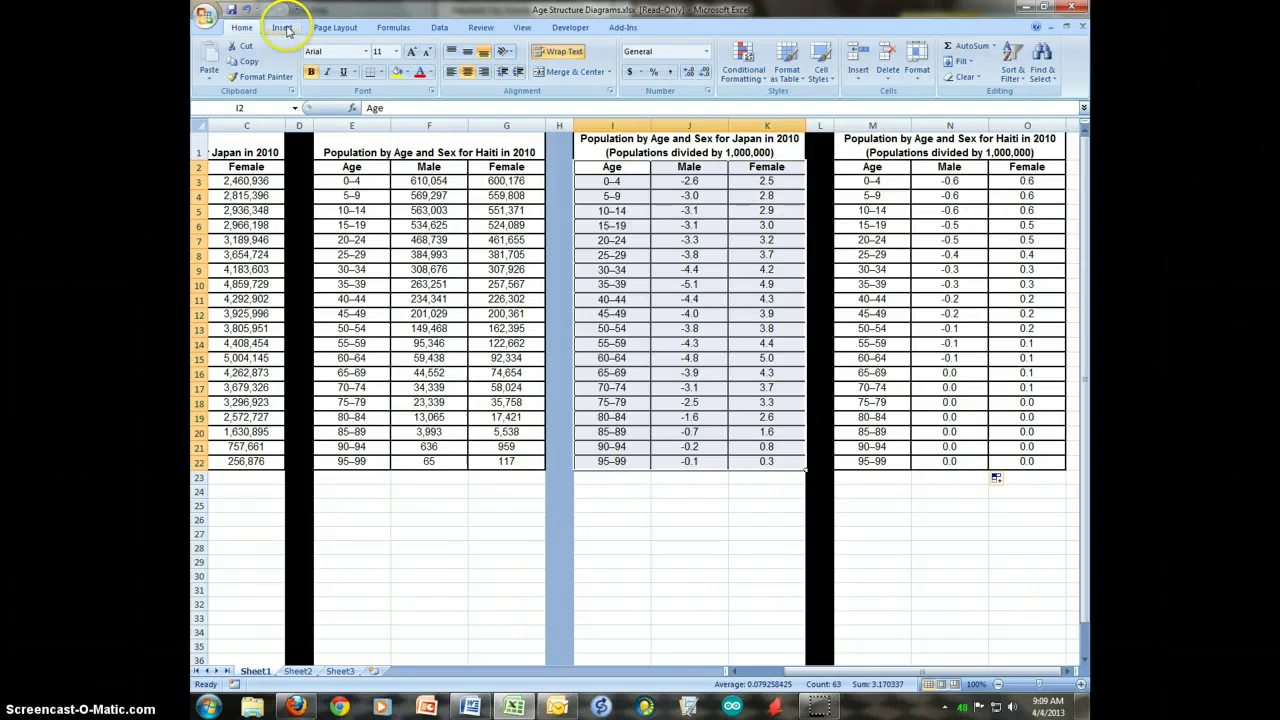
pyautogui.click(284, 28)
pyautogui.click(518, 55)
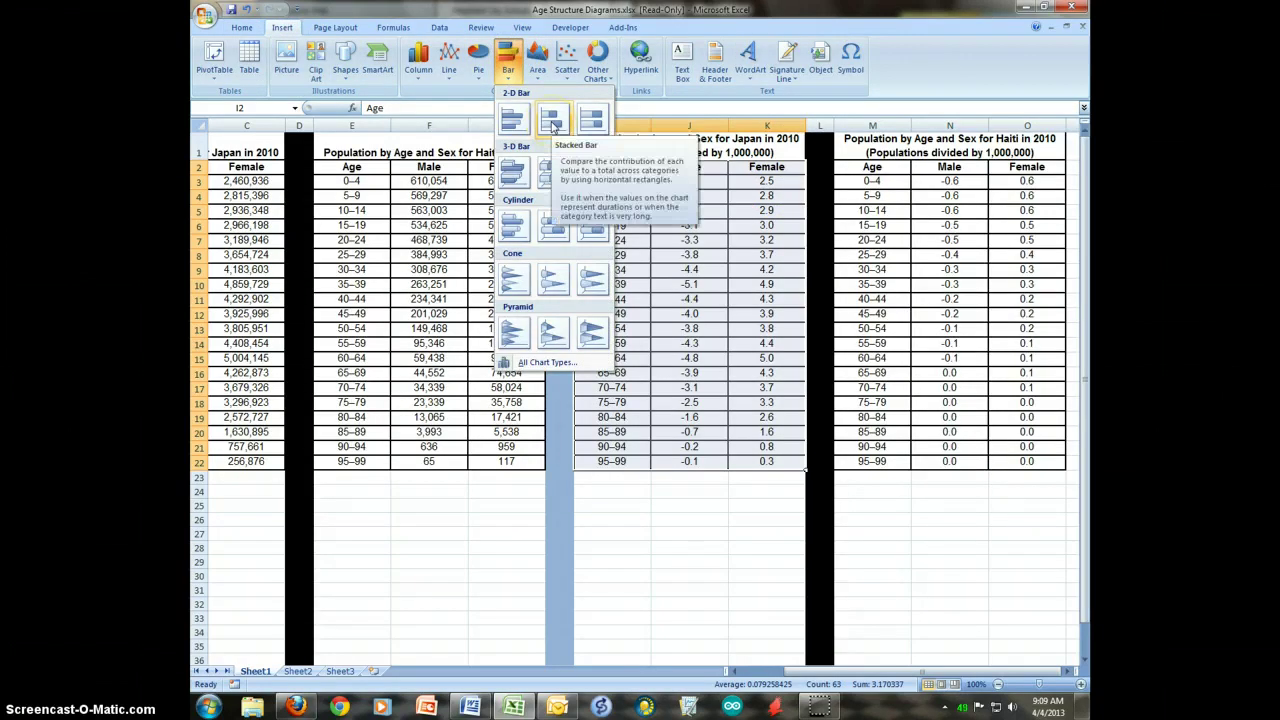
pyautogui.click(552, 122)
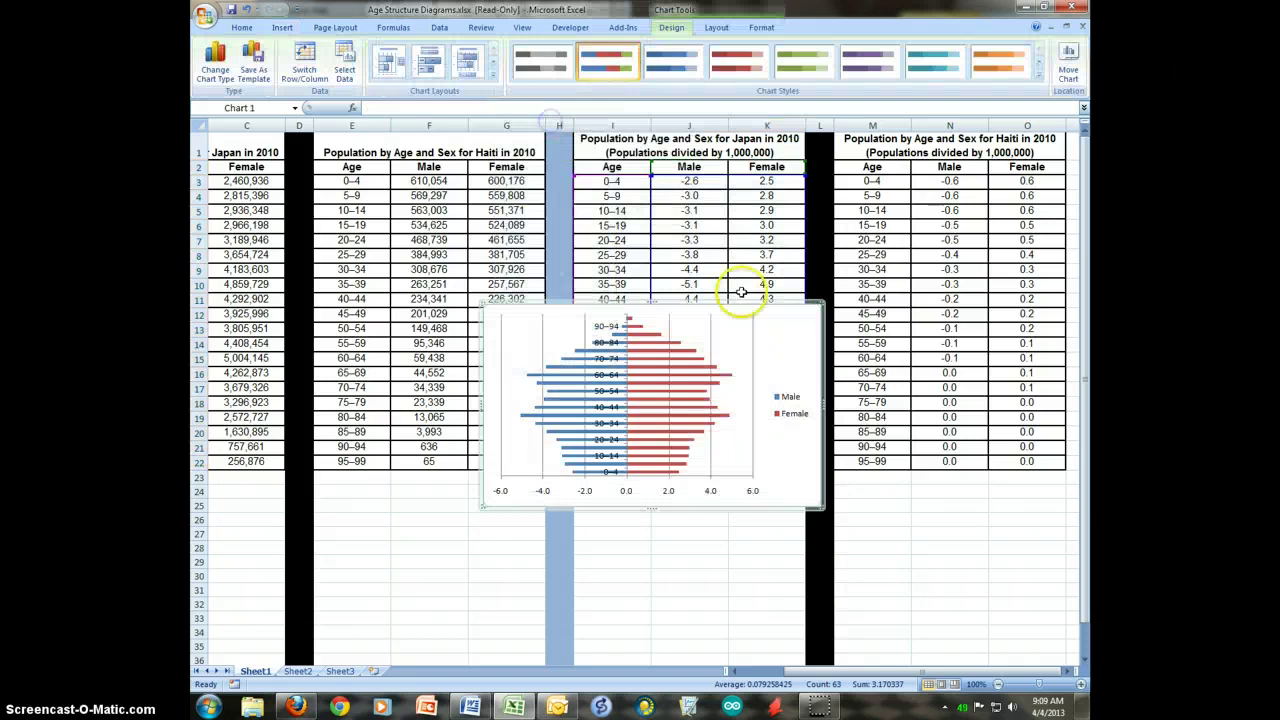
pyautogui.moveTo(789, 331); pyautogui.dragTo(689, 209)
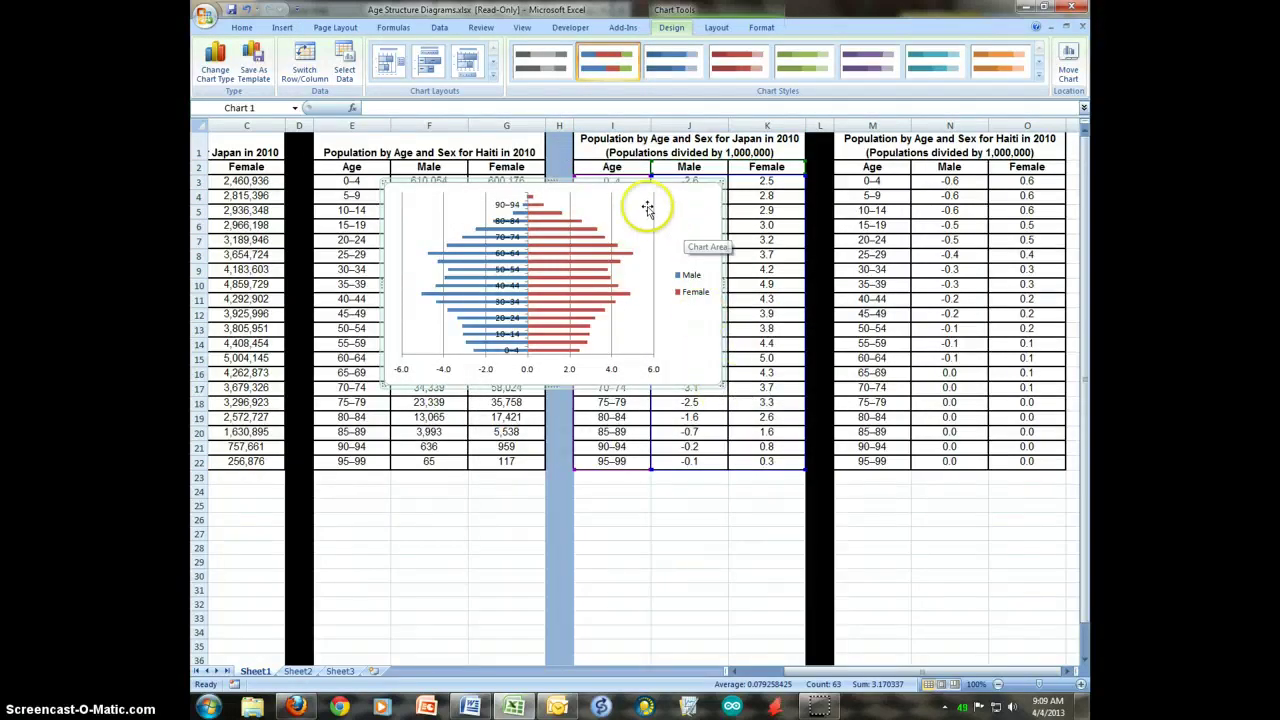
pyautogui.moveTo(720, 386); pyautogui.dragTo(809, 478)
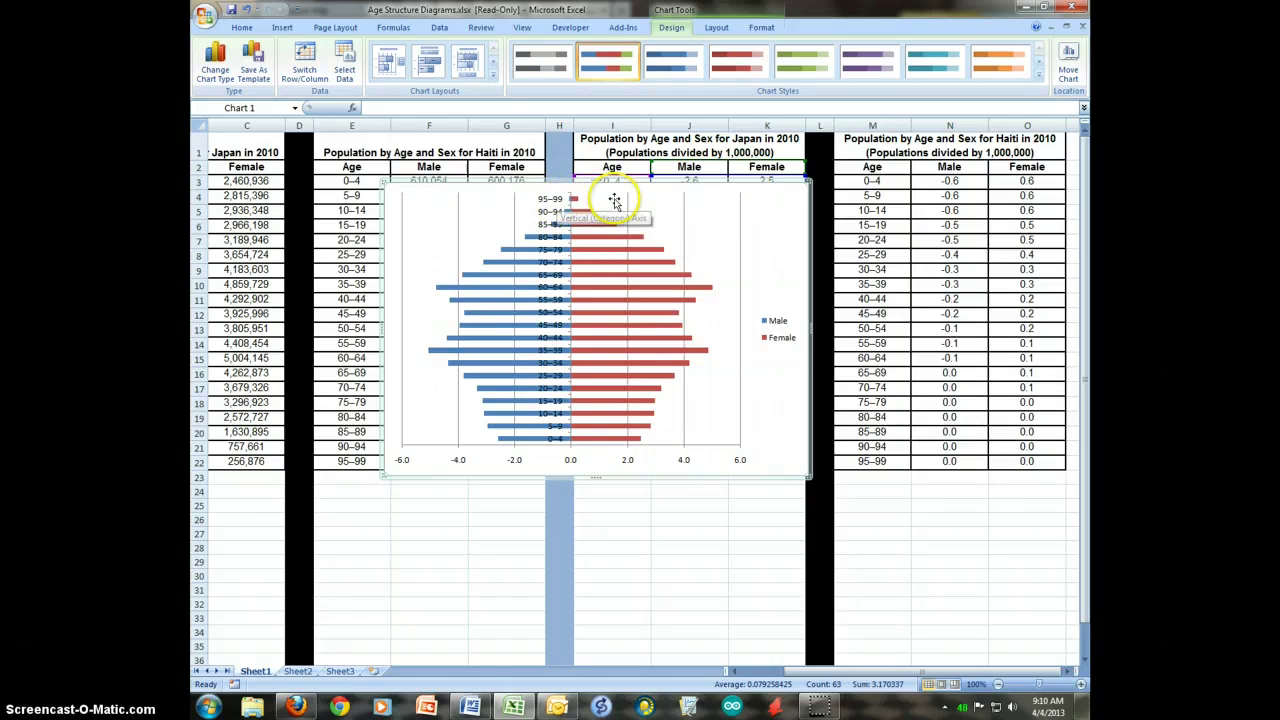
# Step: Set the axis labels of the chart's vertical age axis to Low
pyautogui.rightClick(549, 204)
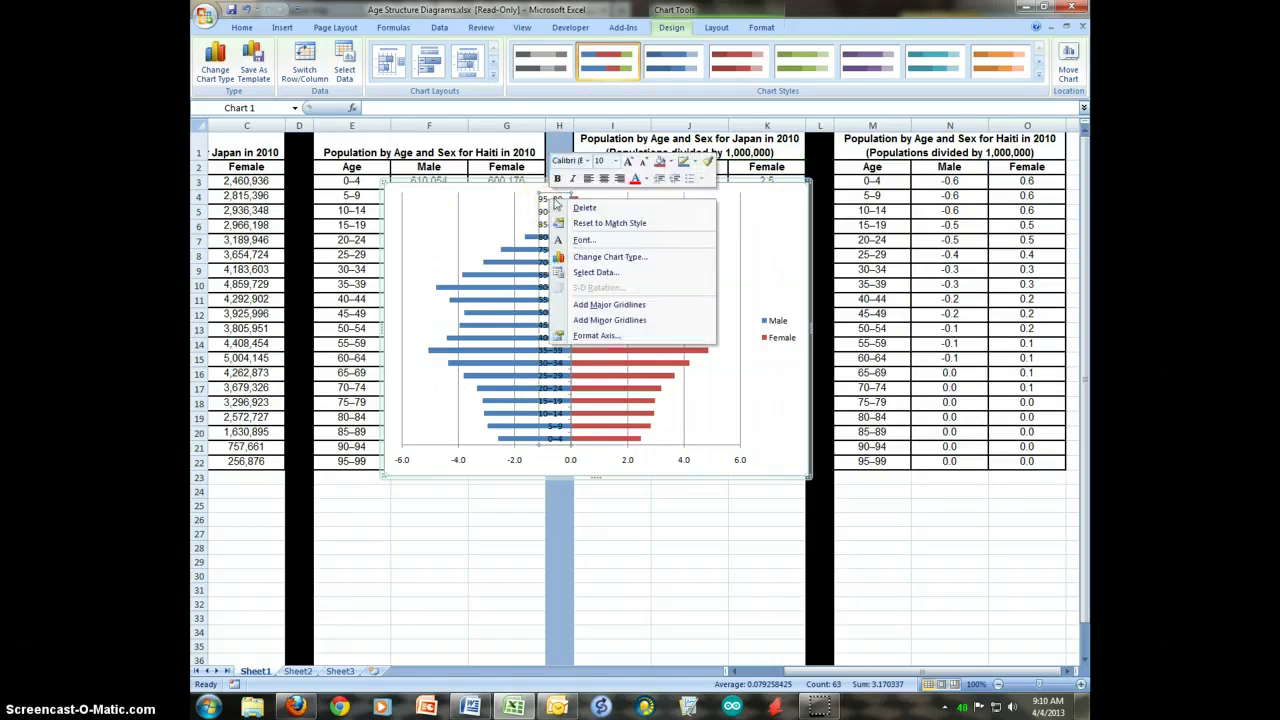
pyautogui.click(600, 336)
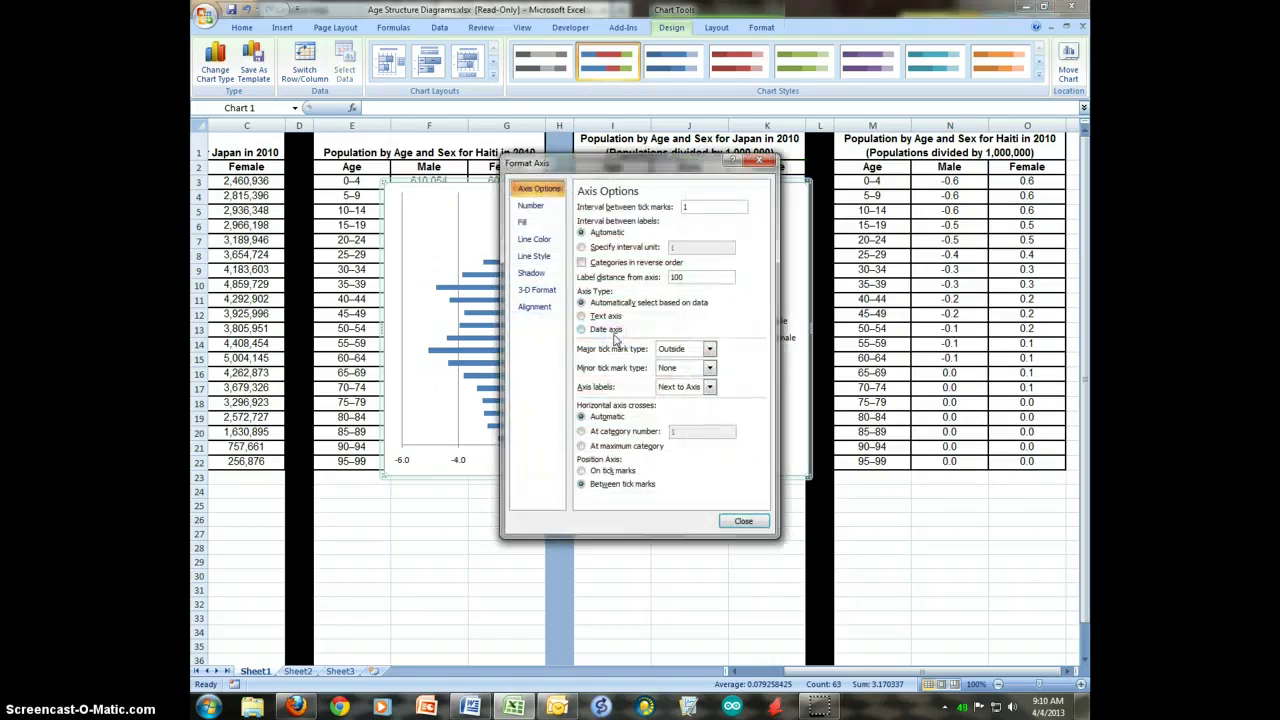
pyautogui.click(709, 386)
pyautogui.click(693, 426)
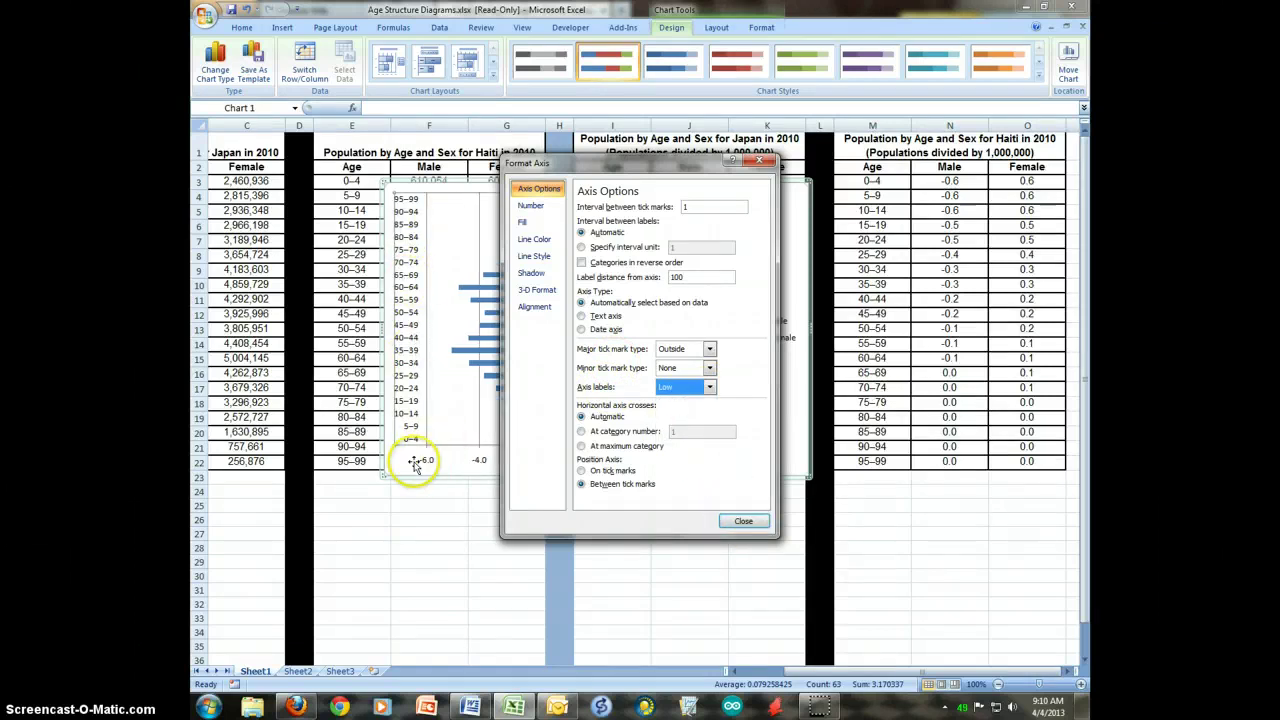
pyautogui.click(740, 520)
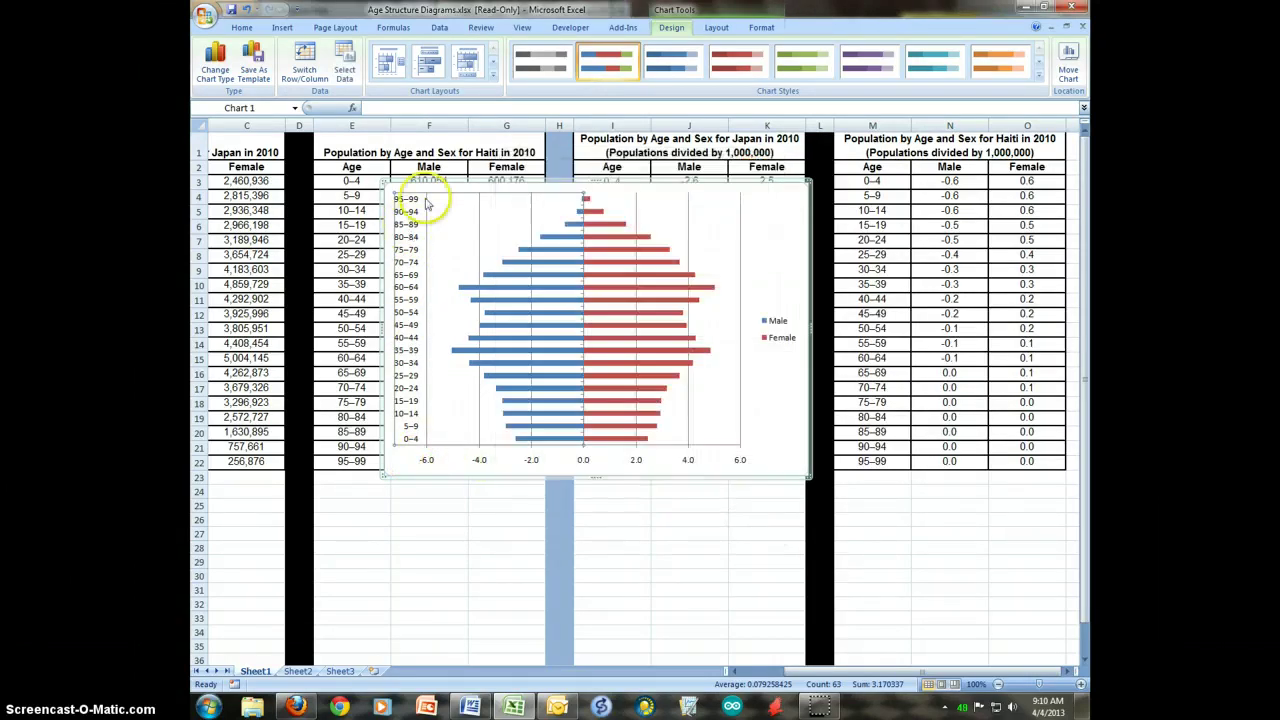
pyautogui.click(762, 216)
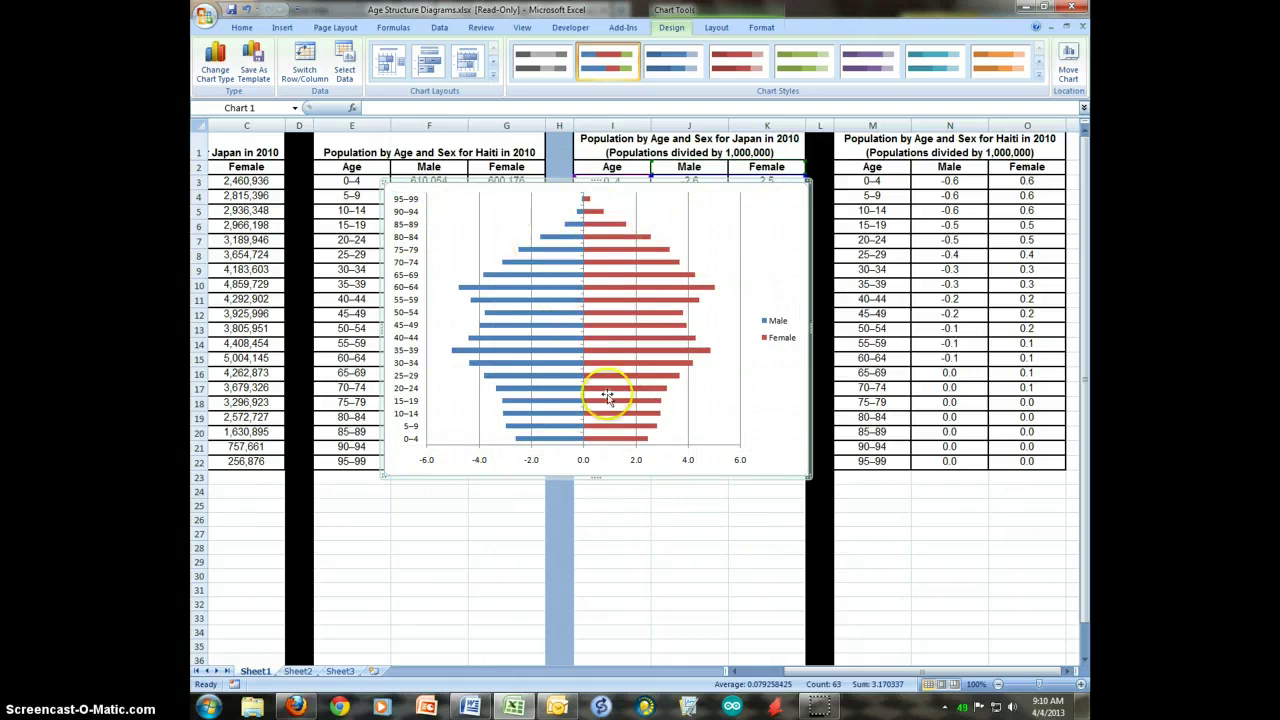
# Step: Reduce the gap width of the chart's data series to make the bars thicker
pyautogui.rightClick(597, 240)
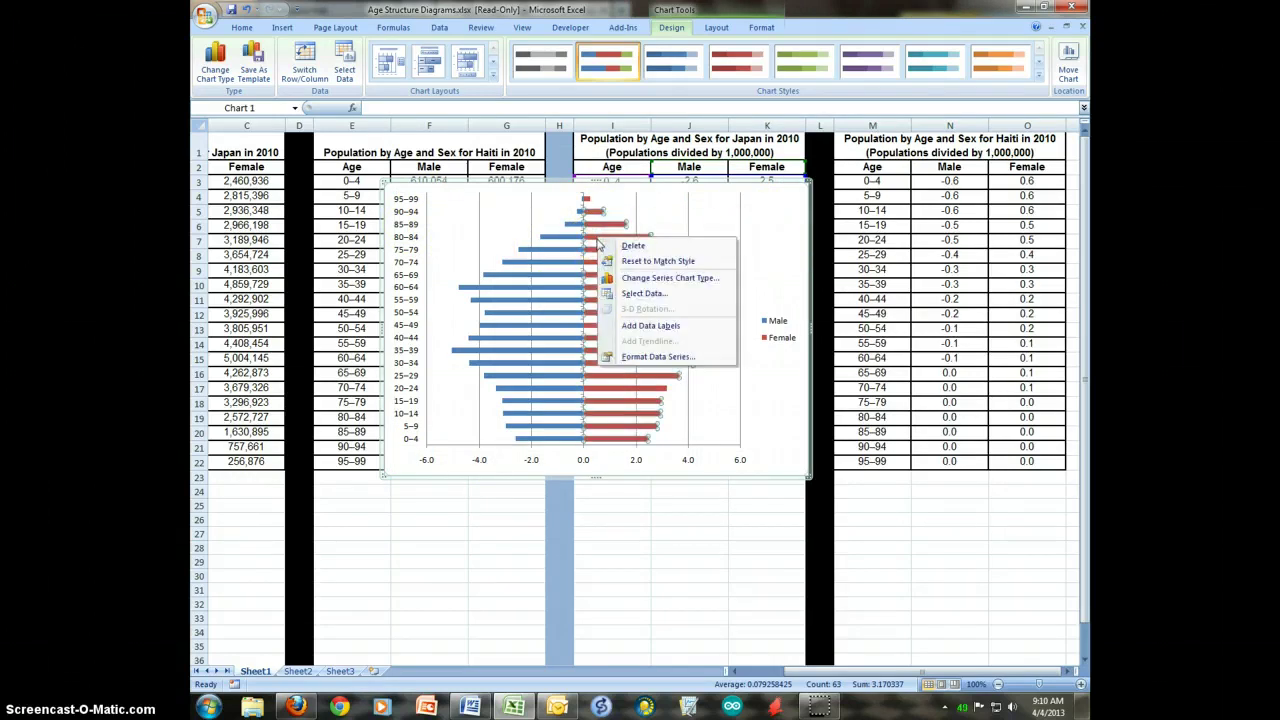
pyautogui.click(651, 362)
pyautogui.click(651, 362)
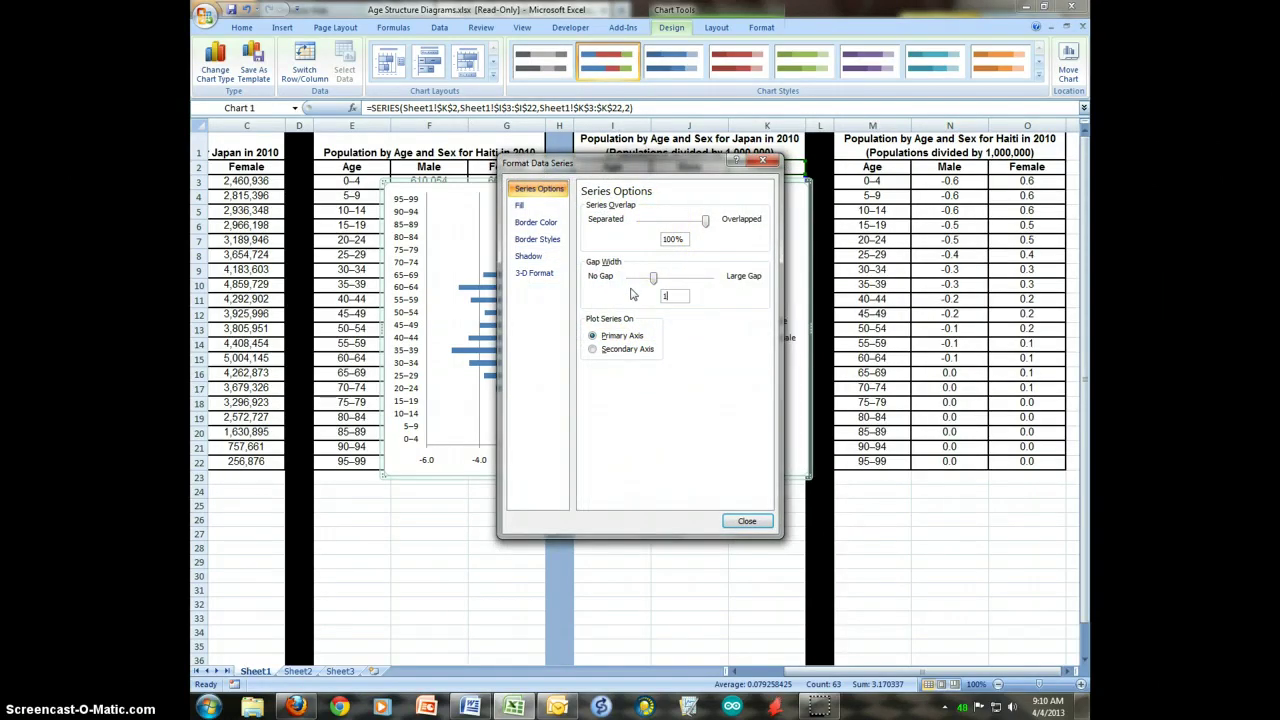
pyautogui.click(747, 521)
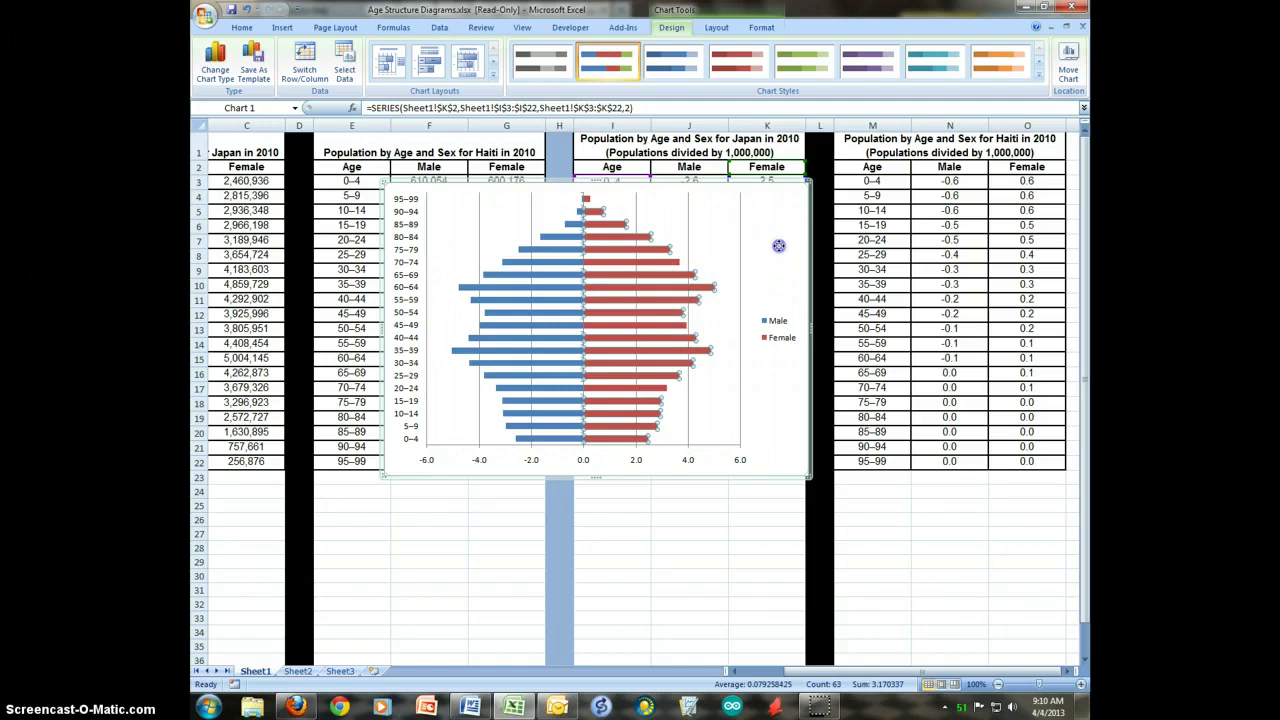
pyautogui.click(774, 246)
# Step: Add a title above the chart reading "Japan Population 2010"
pyautogui.click(716, 27)
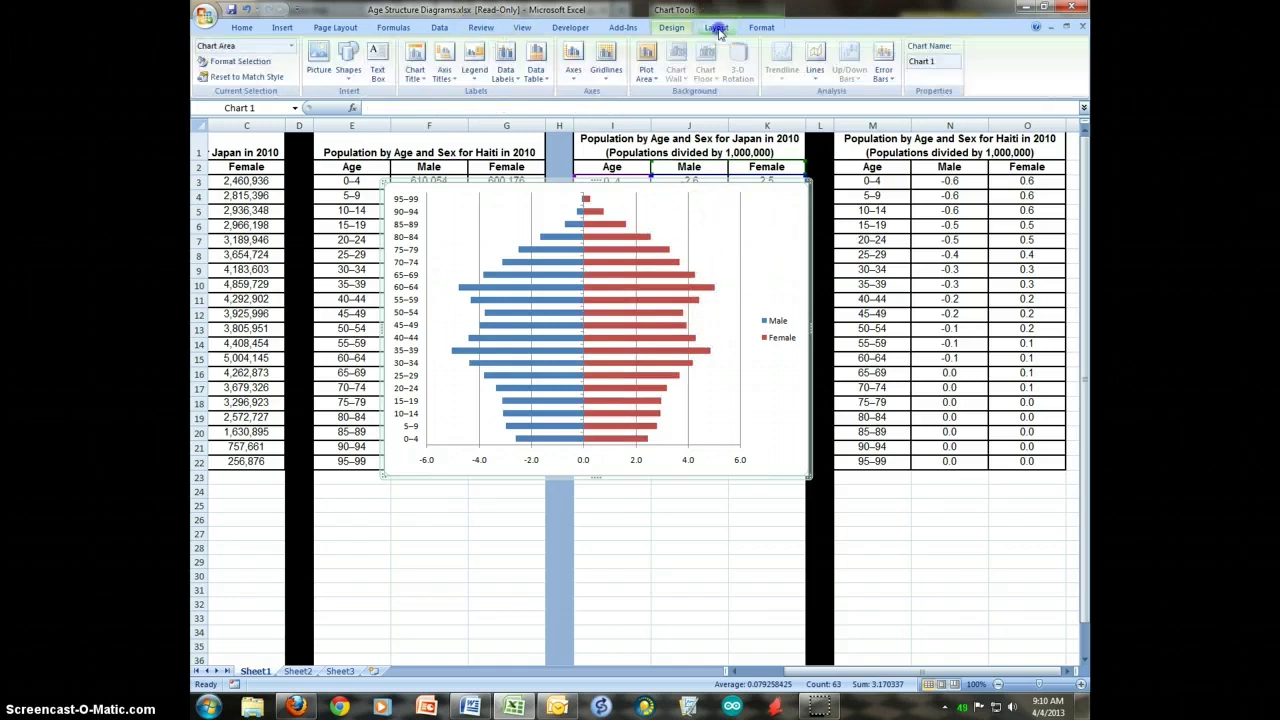
pyautogui.click(414, 62)
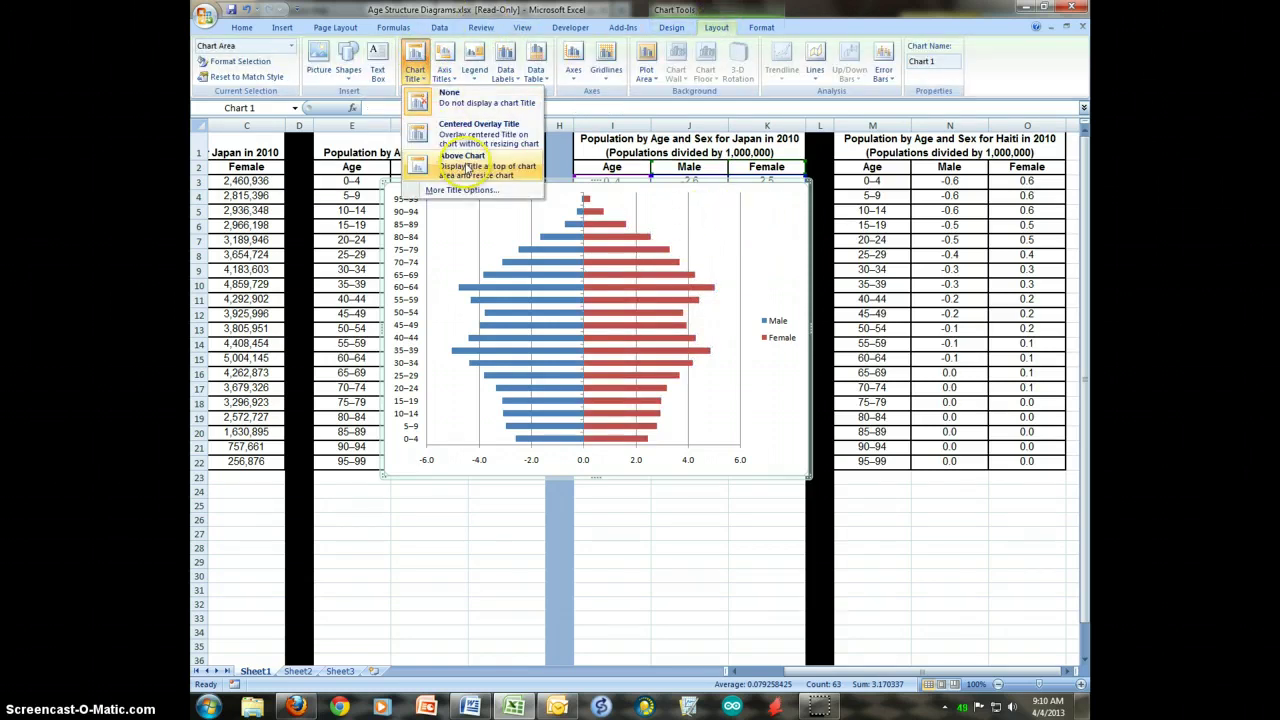
pyautogui.click(467, 170)
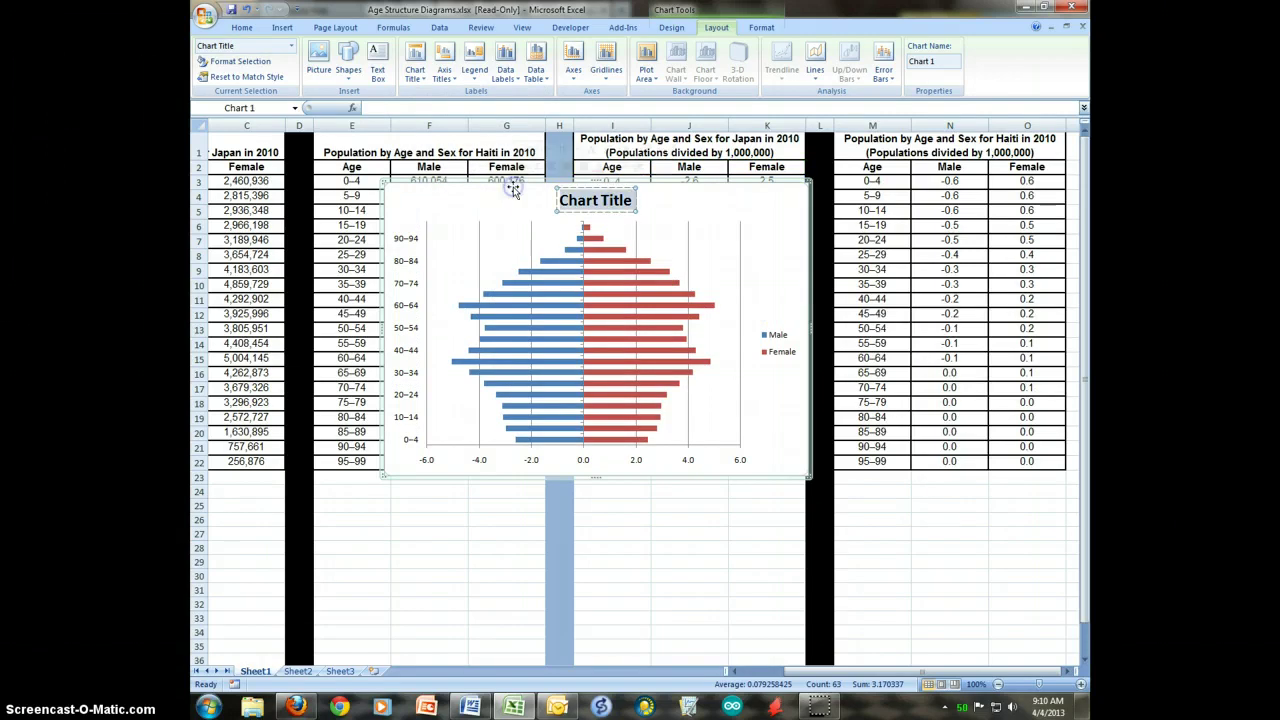
pyautogui.write('Japan Popula')
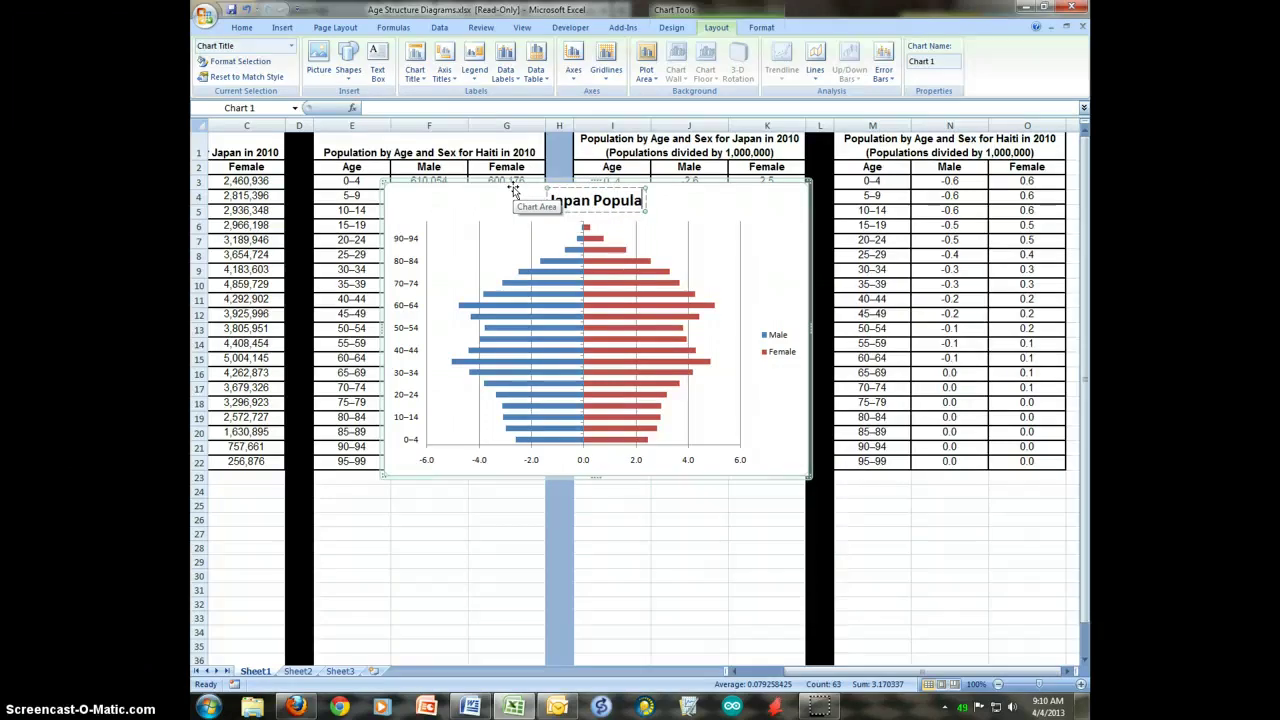
pyautogui.write('tion 2010')
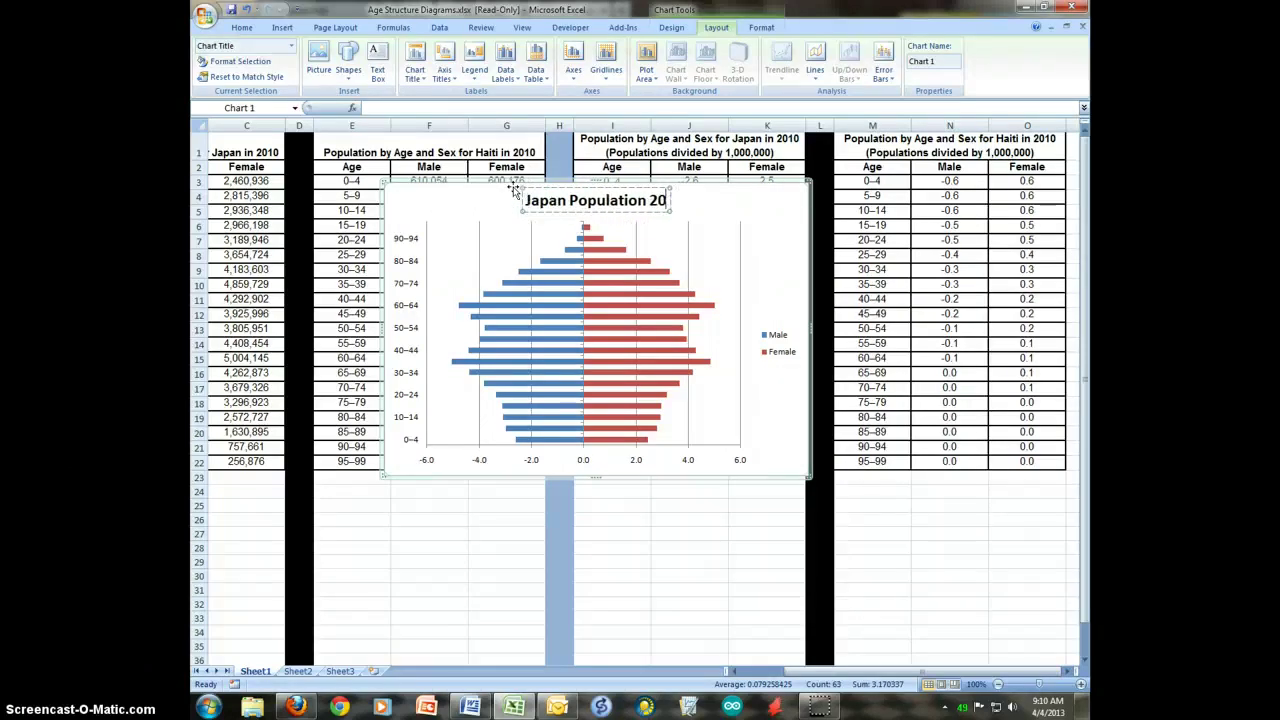
pyautogui.click(785, 226)
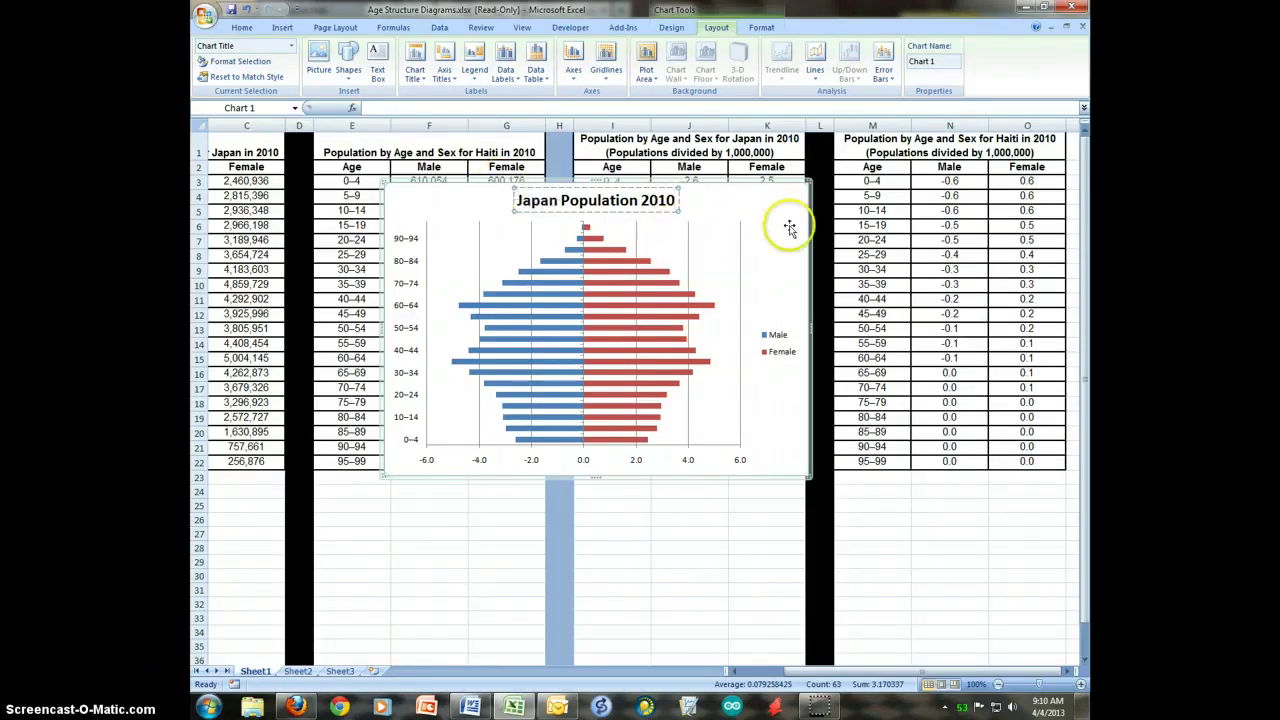
# Step: Add a horizontal axis title below the chart's axis reading "Population (Millions)"
pyautogui.click(429, 212)
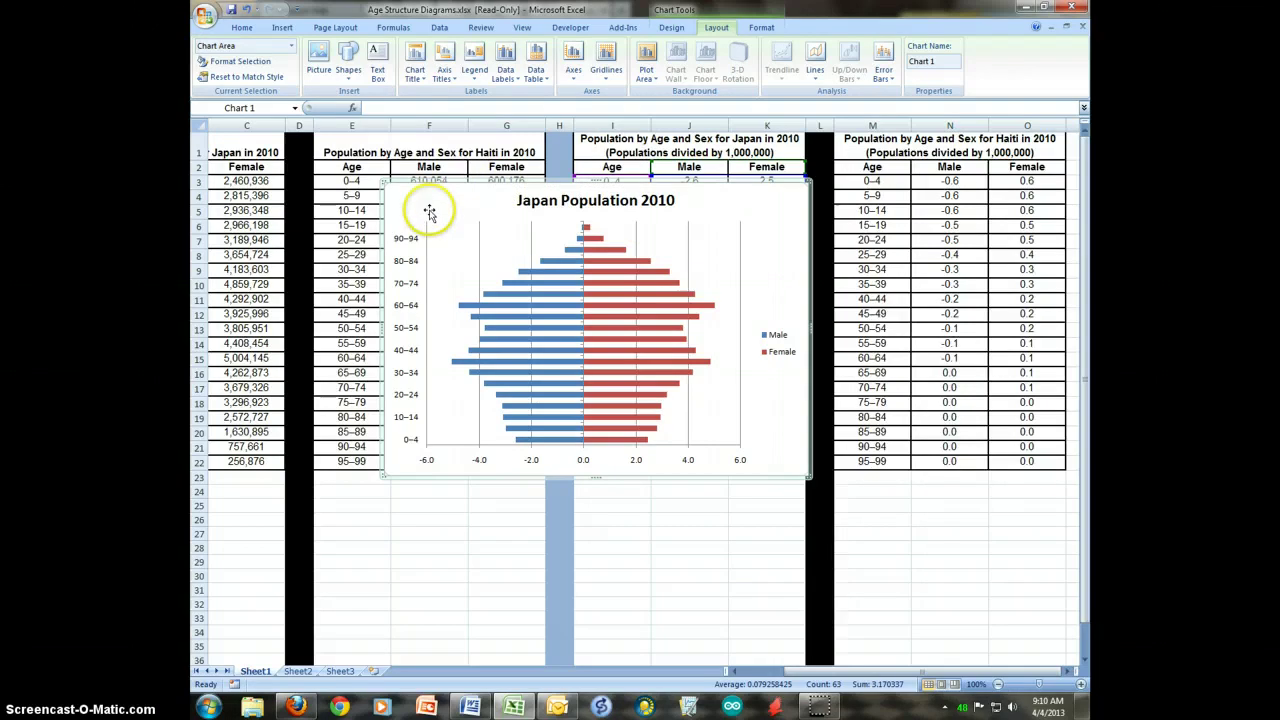
pyautogui.click(444, 65)
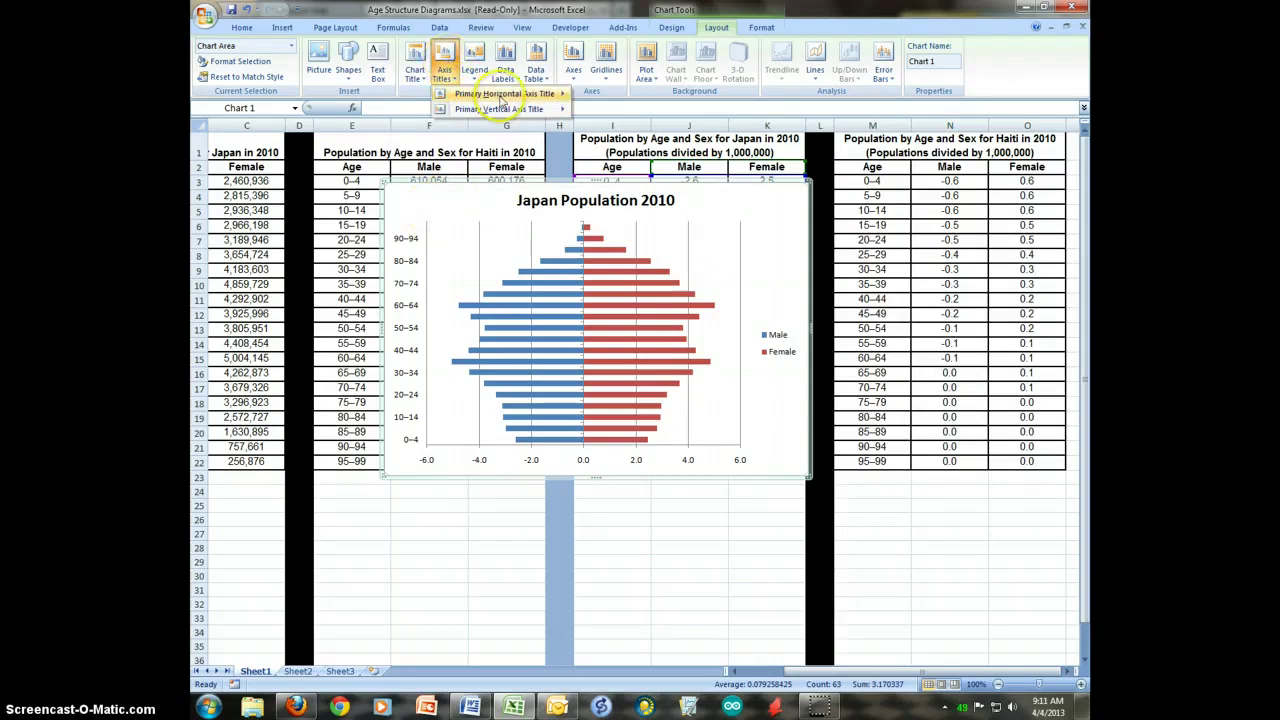
pyautogui.moveTo(501, 98)
pyautogui.click(670, 143)
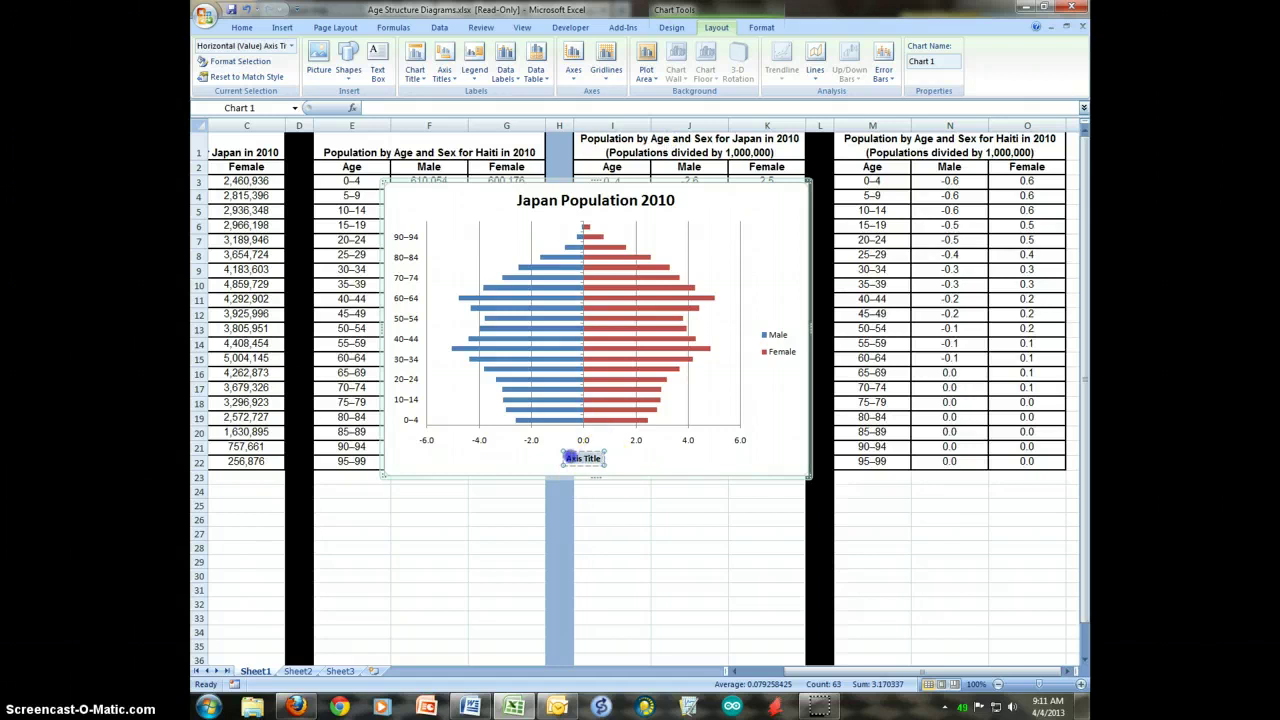
pyautogui.press('BackSpace')
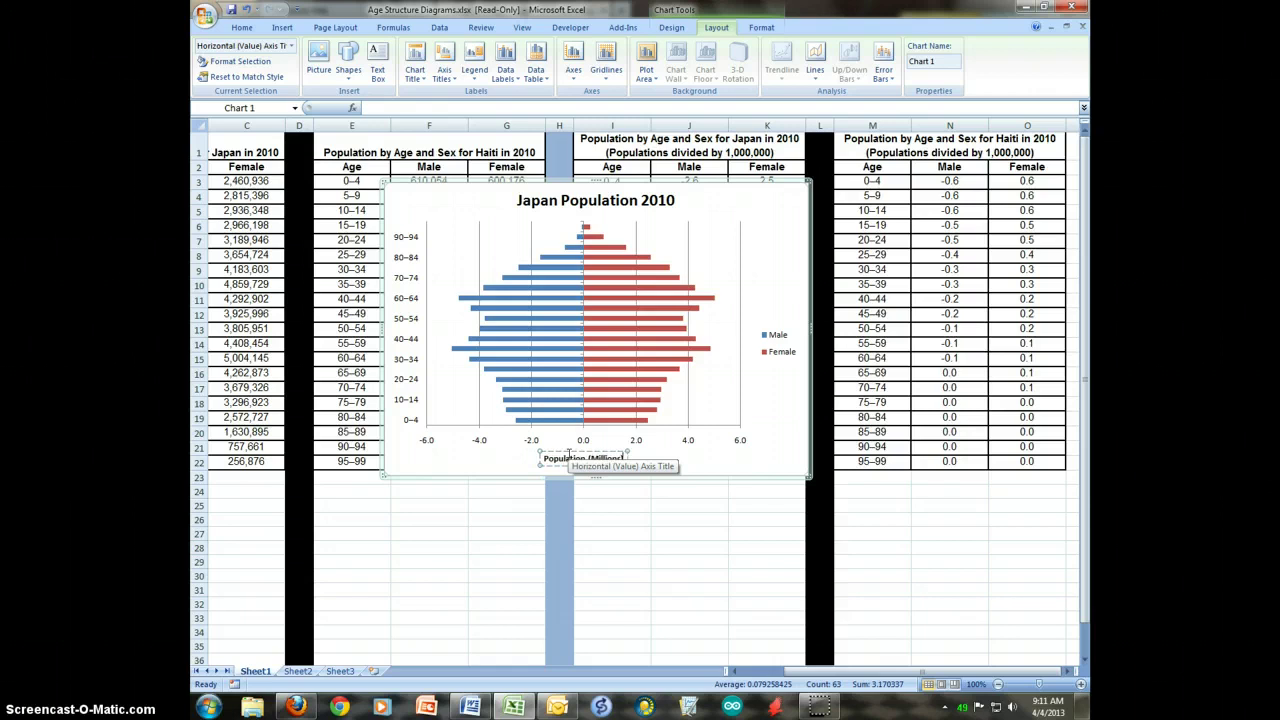
pyautogui.click(728, 464)
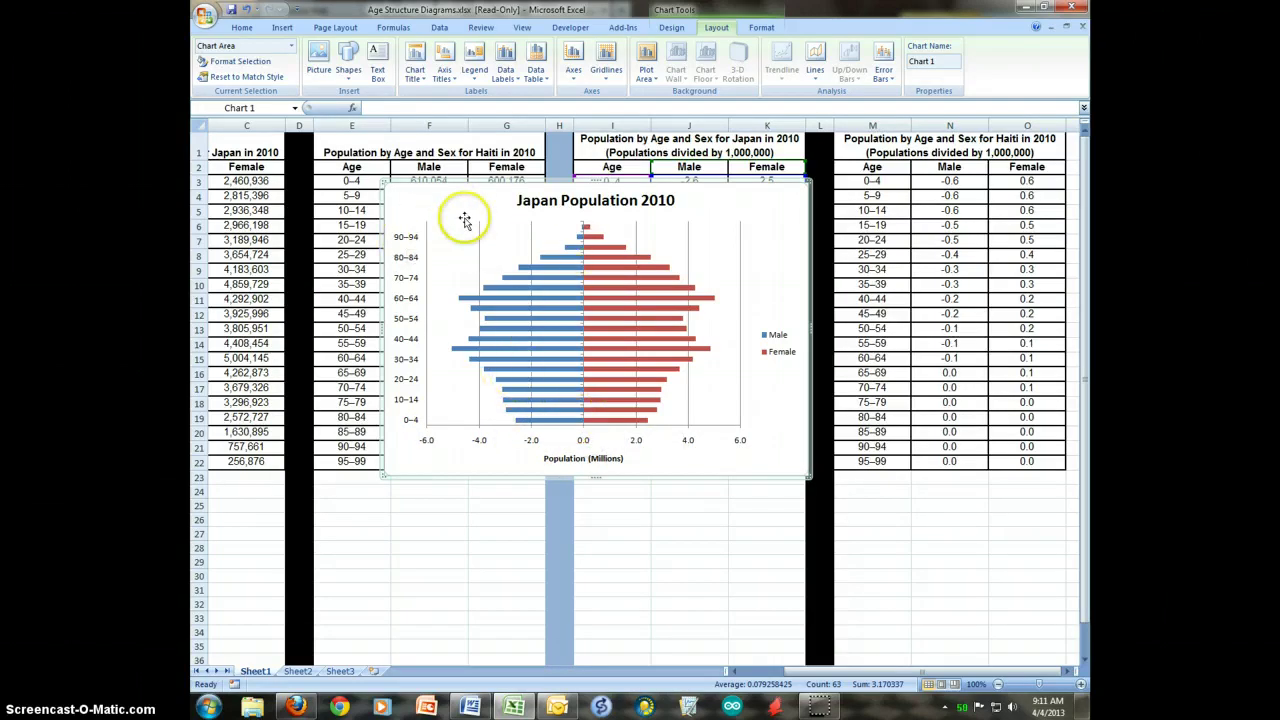
# Step: Add a rotated vertical axis title reading "Age Groups" and extend the chart's bottom edge down to row 27
pyautogui.click(444, 68)
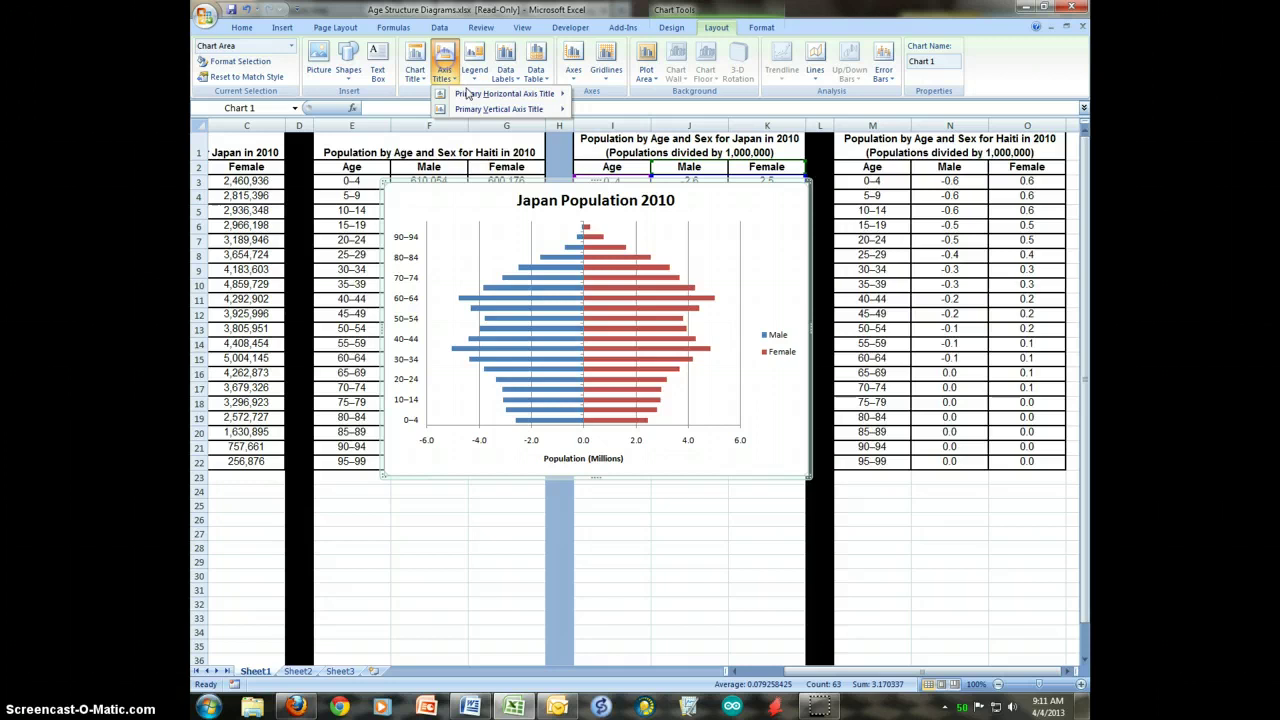
pyautogui.moveTo(493, 110)
pyautogui.click(628, 155)
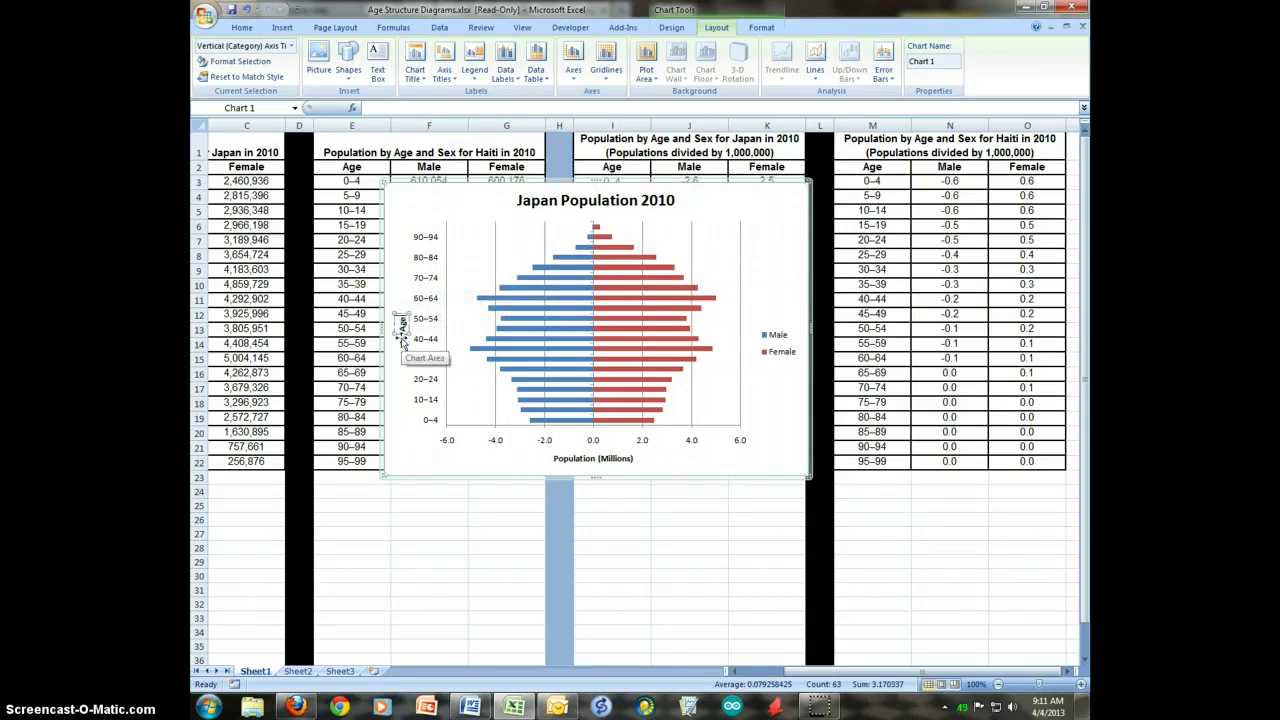
pyautogui.write('roups')
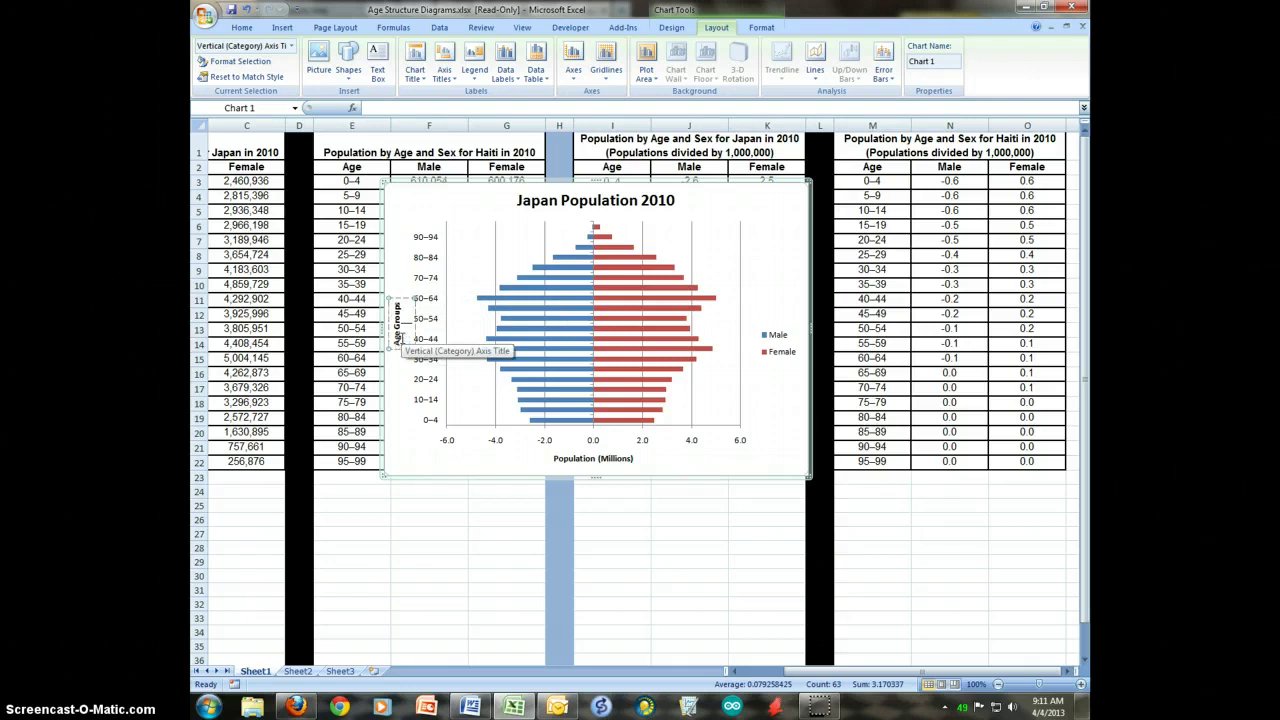
pyautogui.click(796, 452)
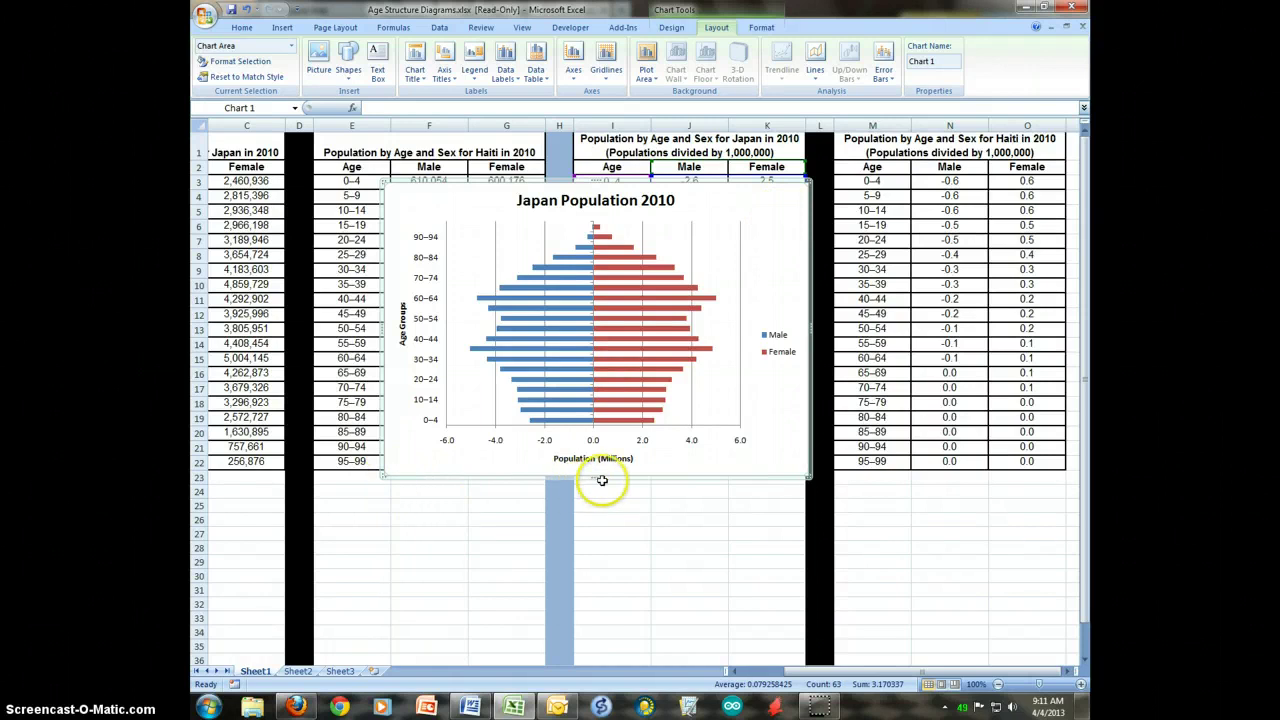
pyautogui.moveTo(595, 478); pyautogui.dragTo(596, 536)
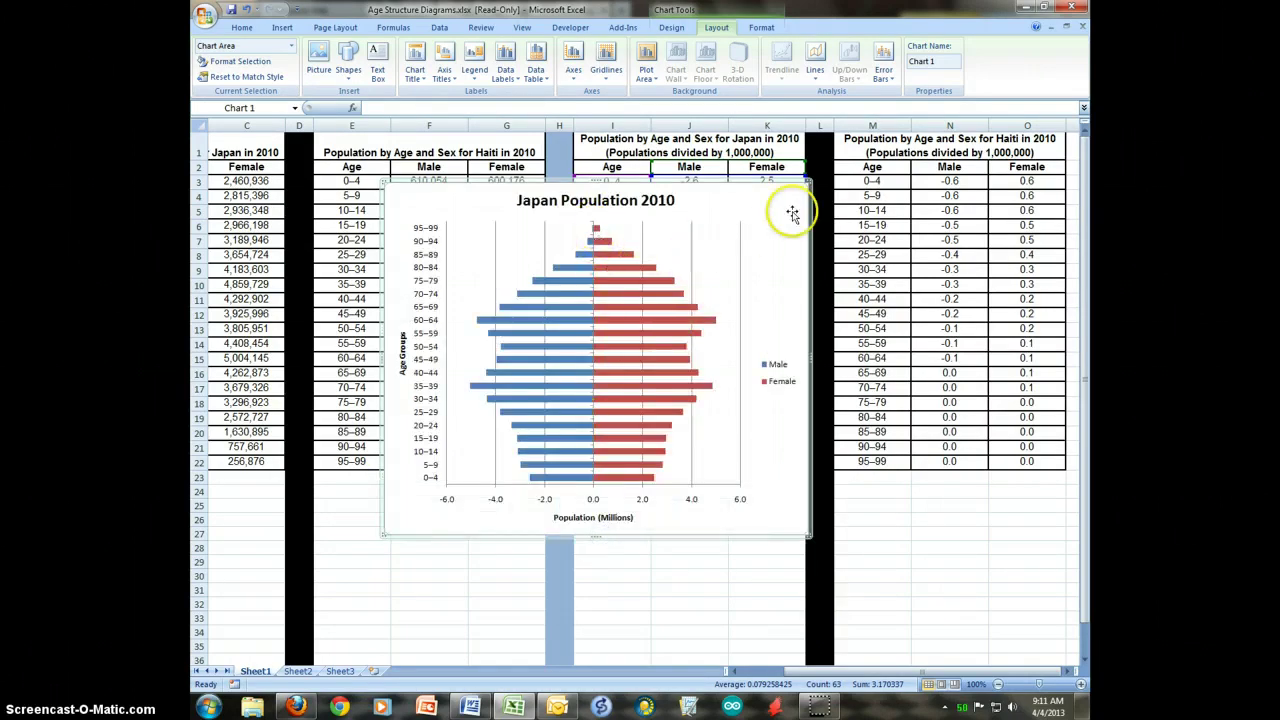
# Step: Move the Japan chart clear of the scaled Haiti data so it starts at column D with its upper edge at row 7
pyautogui.moveTo(780, 206); pyautogui.dragTo(684, 254)
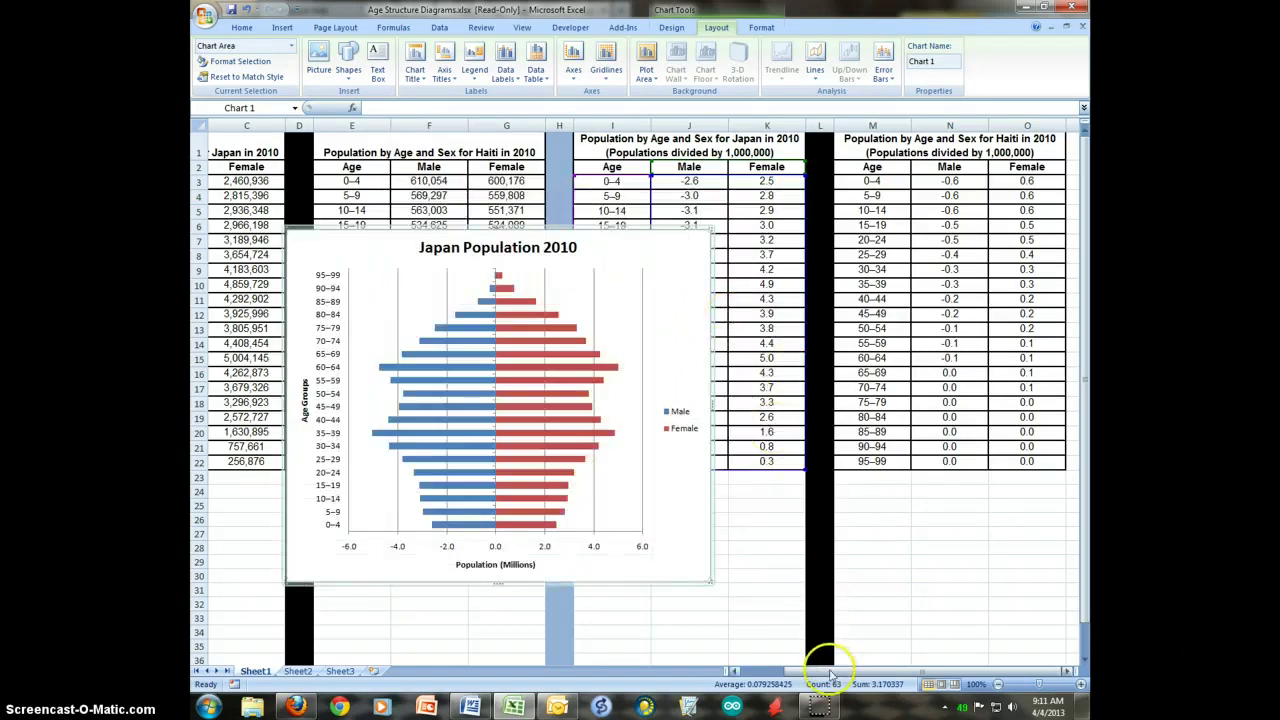
pyautogui.moveTo(850, 672); pyautogui.dragTo(872, 675)
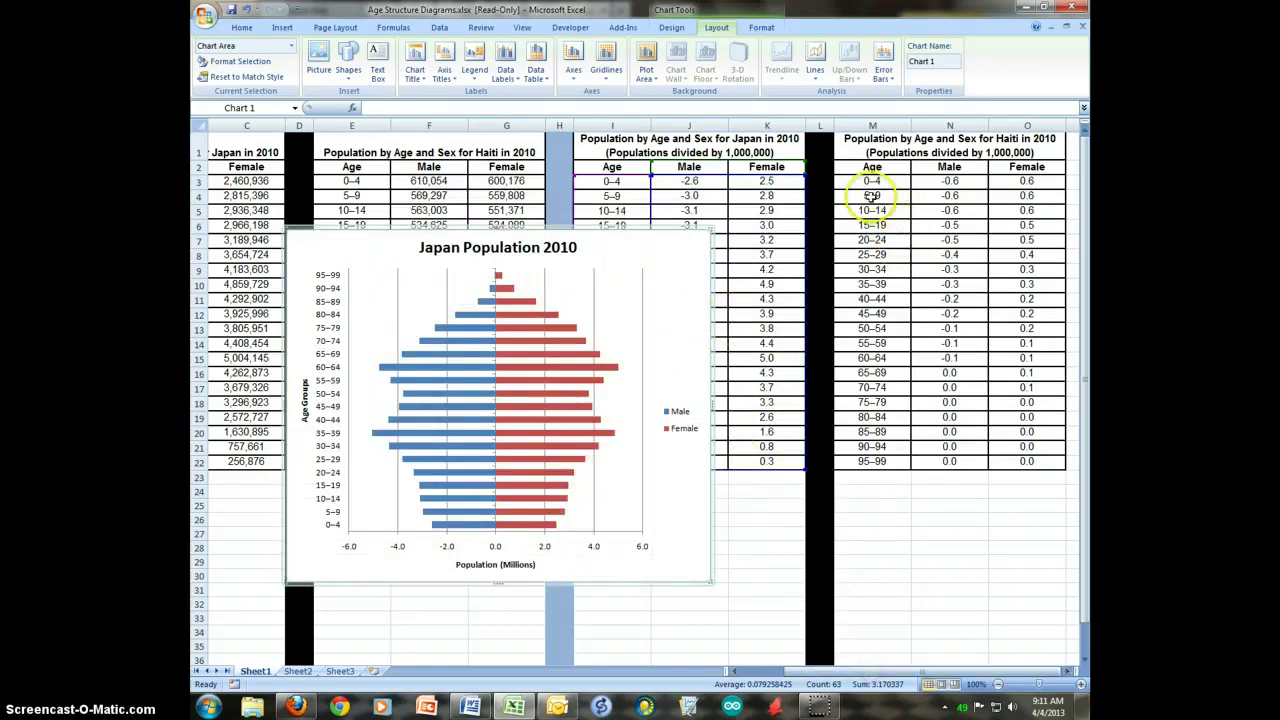
# Step: Insert a 2-D stacked bar chart from the scaled Haiti data in M2:O22 and place it directly beside the Japan chart
pyautogui.moveTo(872, 167); pyautogui.dragTo(1029, 459)
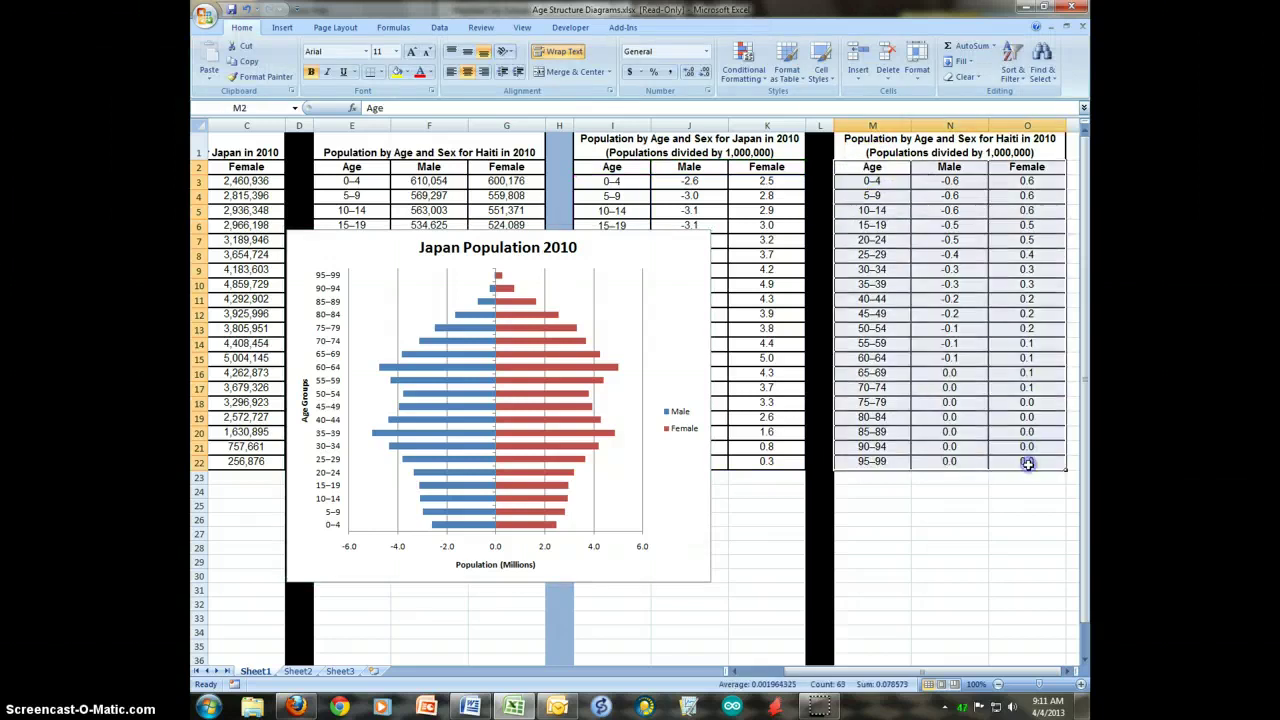
pyautogui.click(285, 28)
pyautogui.click(505, 58)
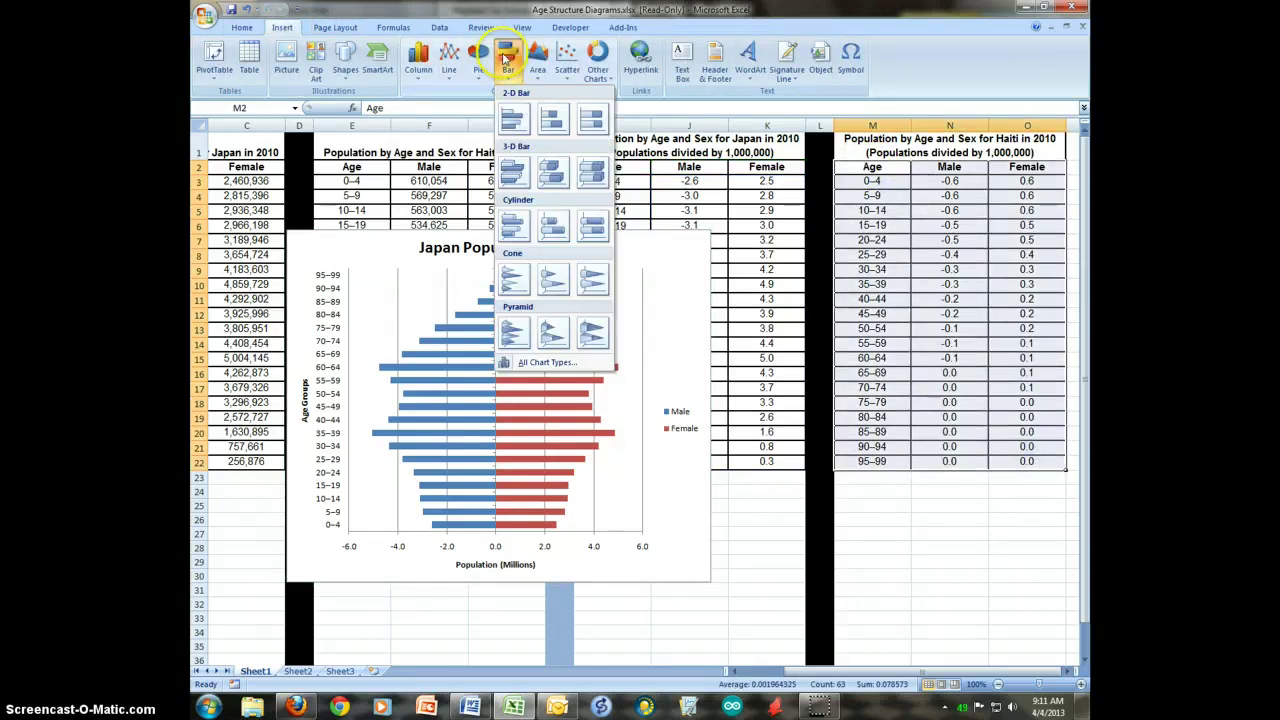
pyautogui.click(548, 119)
pyautogui.moveTo(769, 343); pyautogui.dragTo(1005, 270)
# Step: Set the Haiti chart's vertical axis labels to Low so the age groups sit outside the bars
pyautogui.click(925, 267)
pyautogui.rightClick(857, 226)
pyautogui.press('Escape')
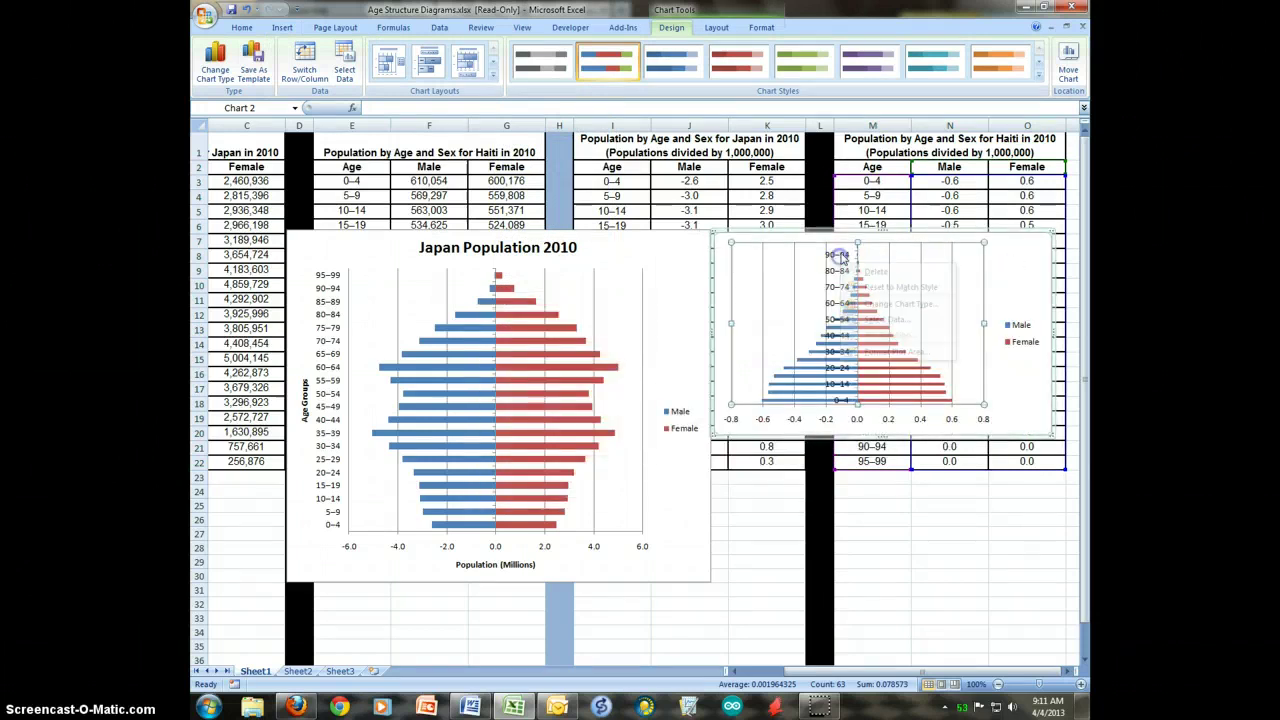
pyautogui.click(845, 268)
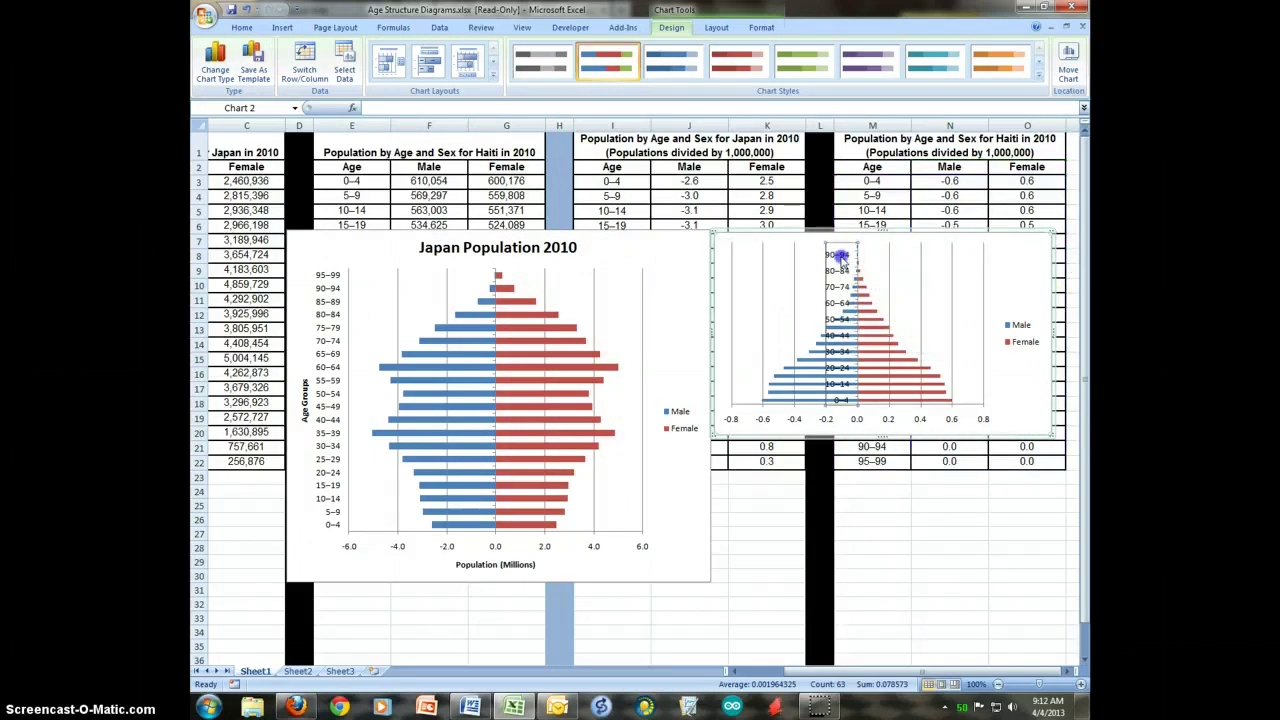
pyautogui.rightClick(852, 260)
pyautogui.click(889, 393)
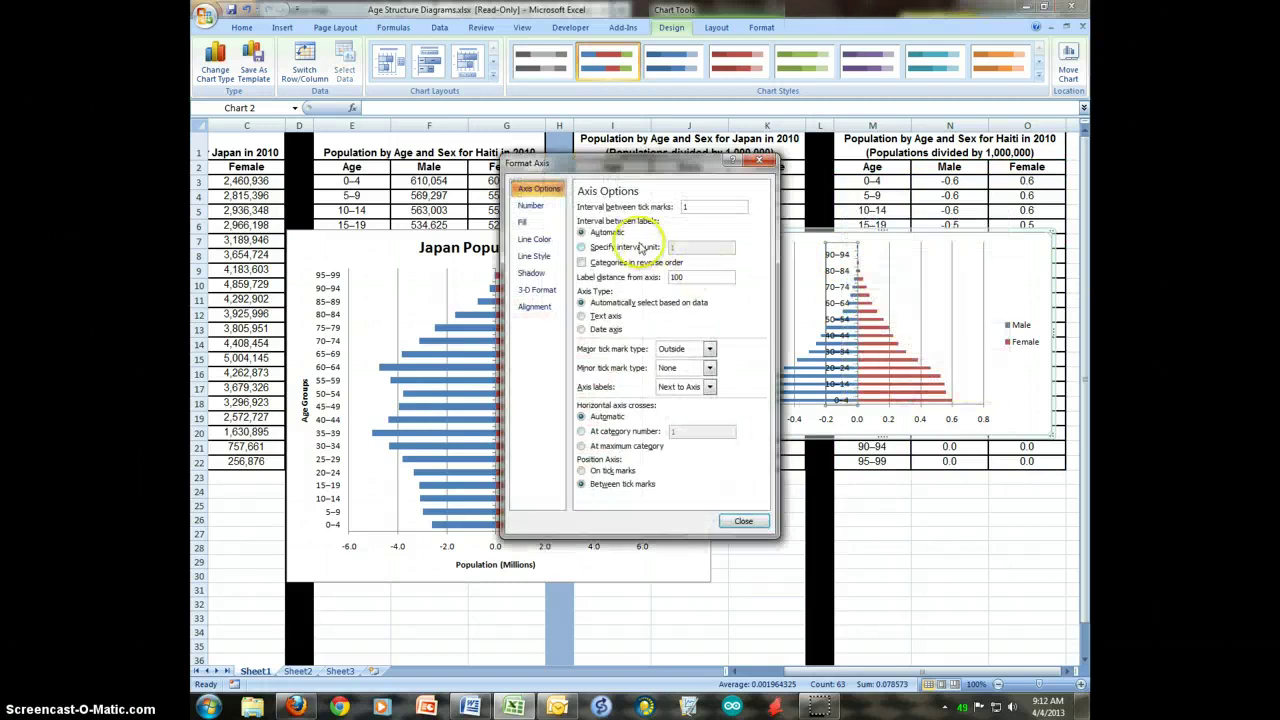
pyautogui.click(709, 387)
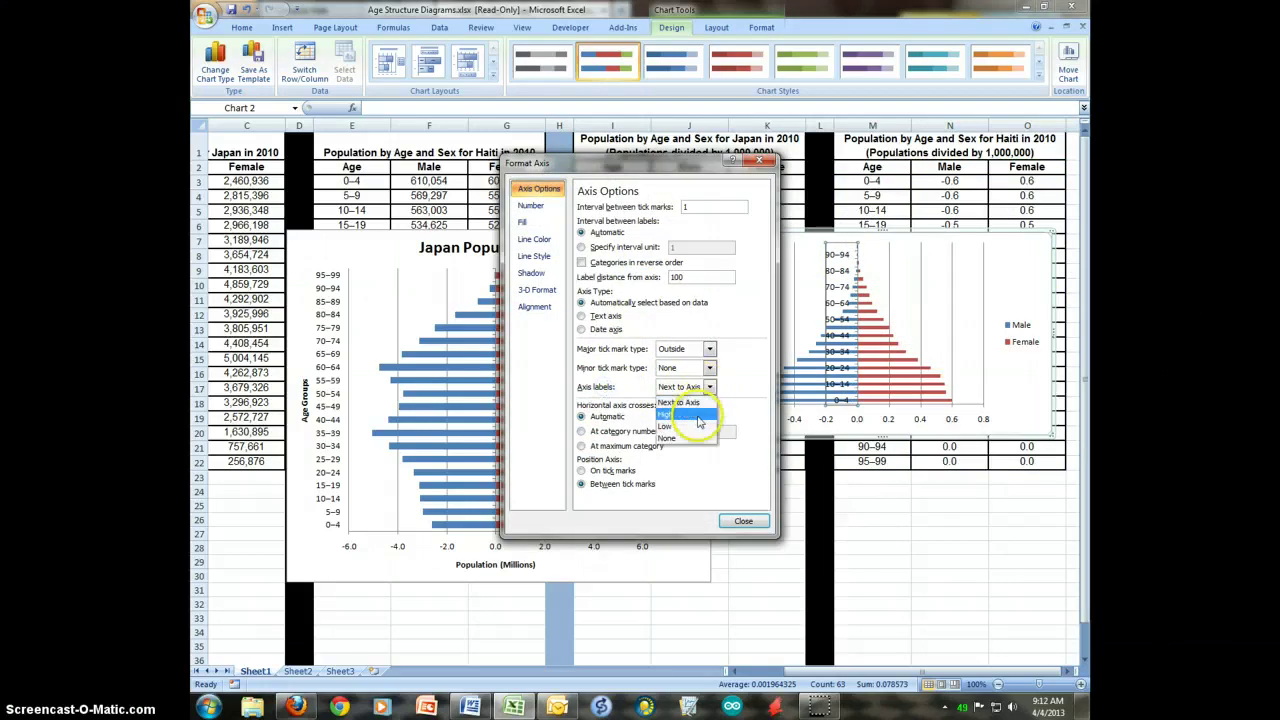
pyautogui.click(680, 423)
pyautogui.click(745, 522)
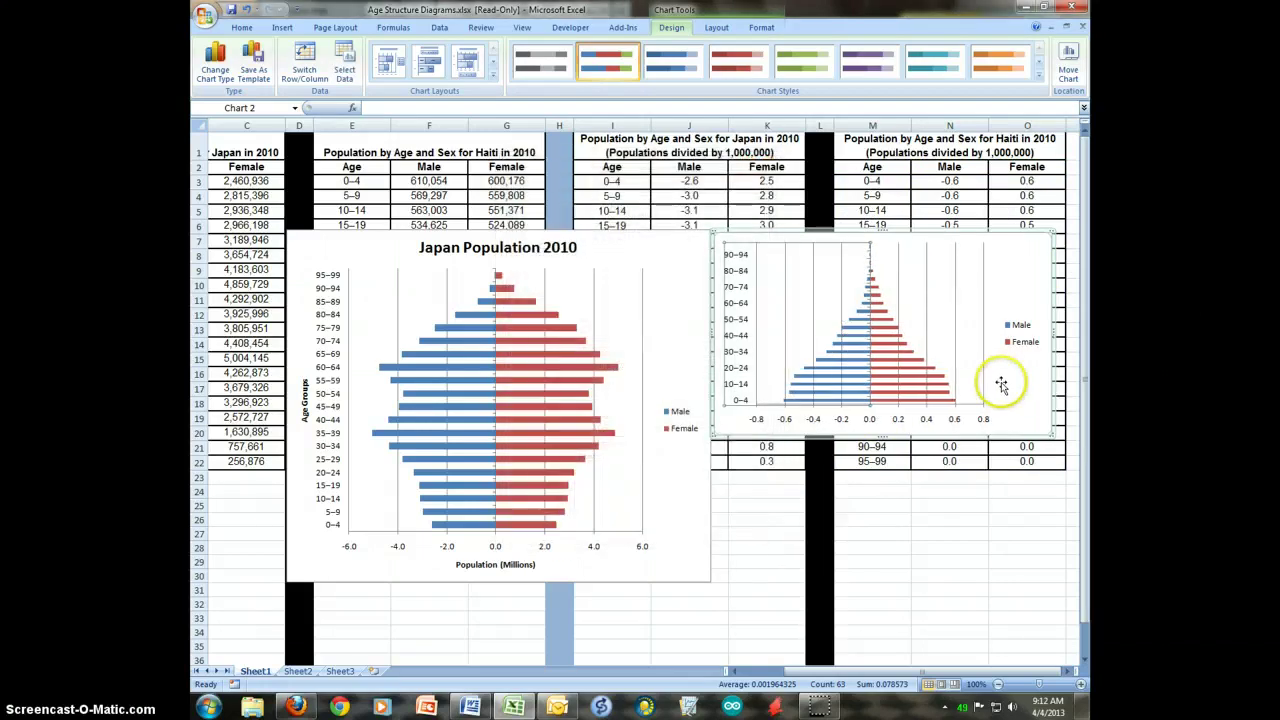
# Step: Set the gap width of the Haiti chart's data series to 100% for thicker bars
pyautogui.rightClick(884, 318)
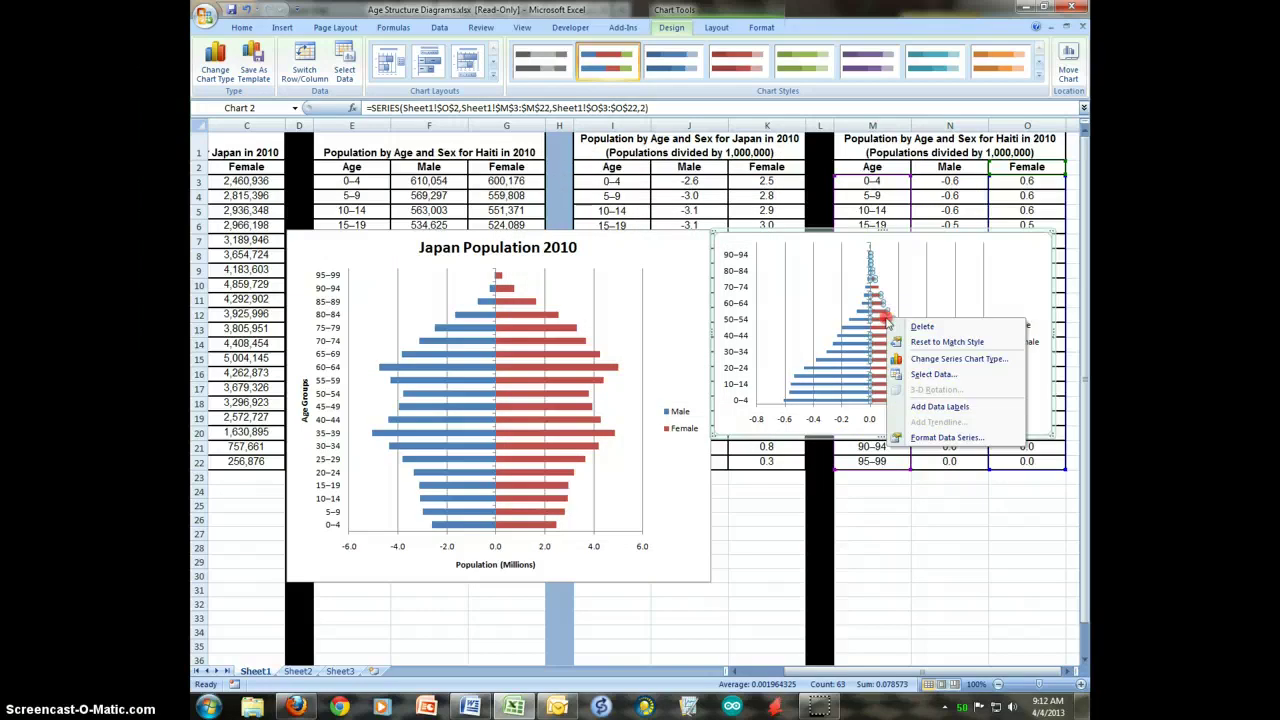
pyautogui.click(945, 440)
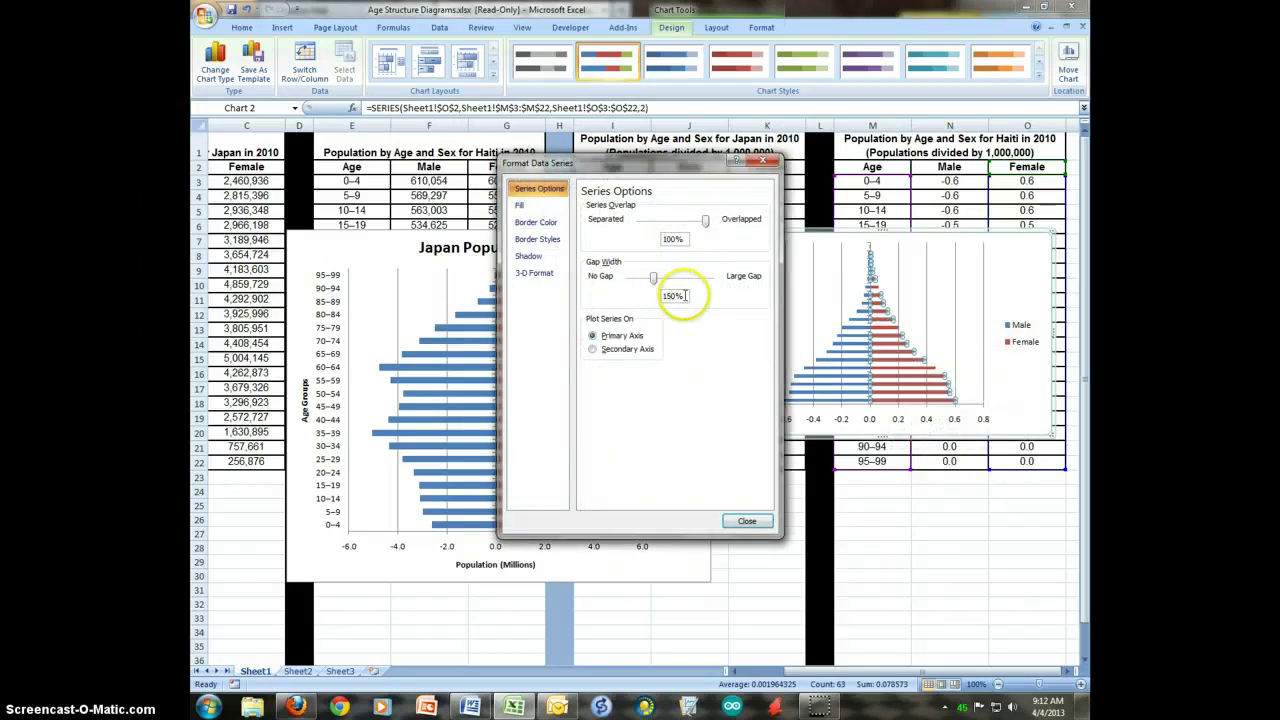
pyautogui.moveTo(683, 296); pyautogui.dragTo(640, 296)
pyautogui.write('100')
pyautogui.press('Return')
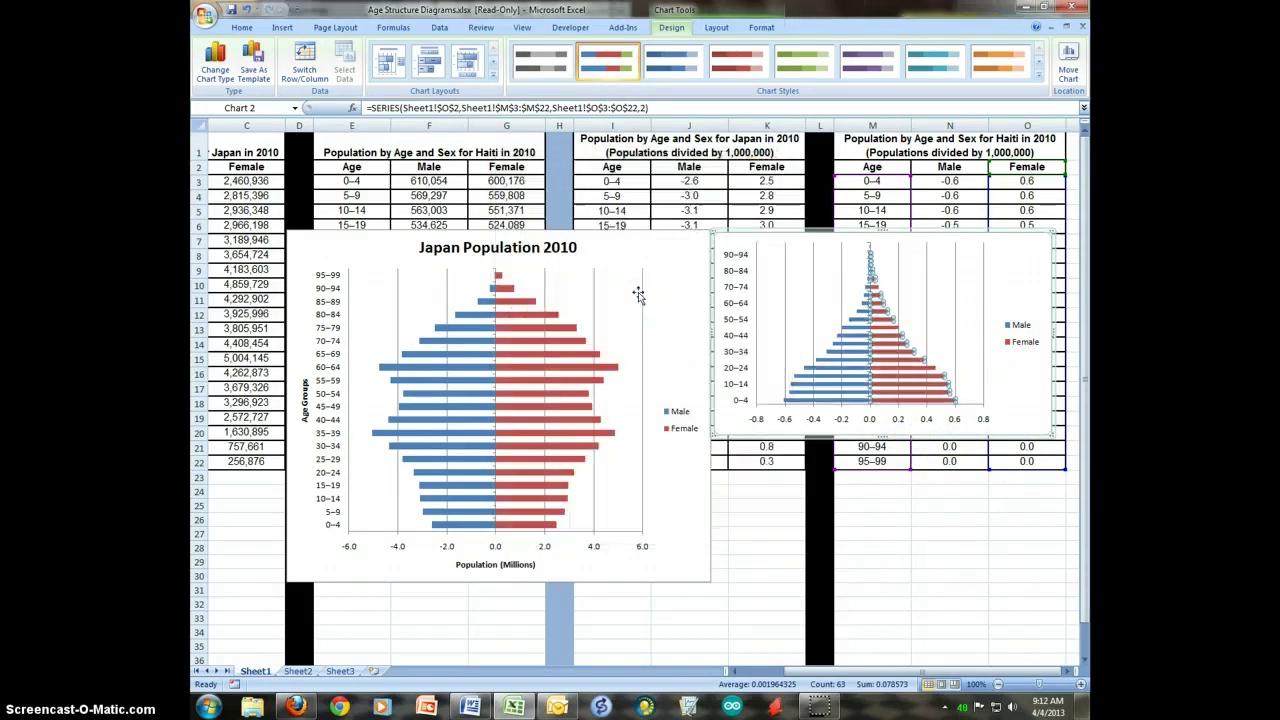
# Step: Add a title above the Haiti chart reading "Haiti Population 2010"
pyautogui.click(1008, 280)
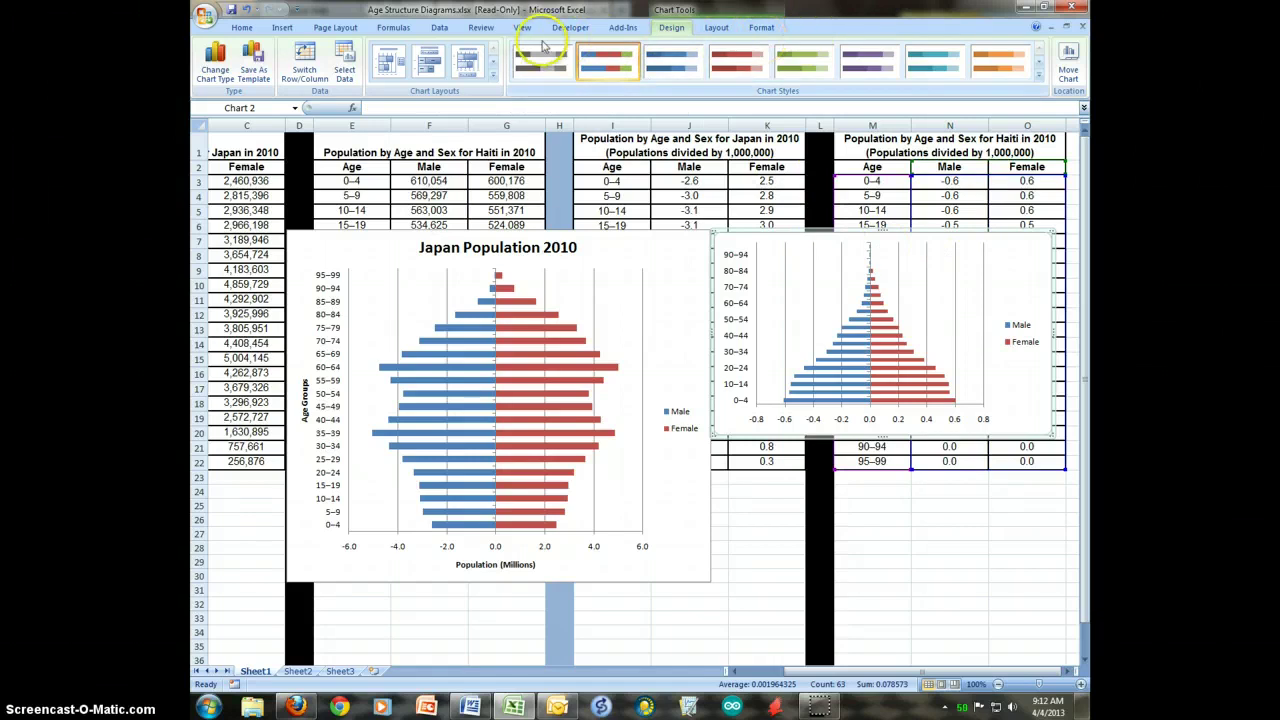
pyautogui.click(716, 27)
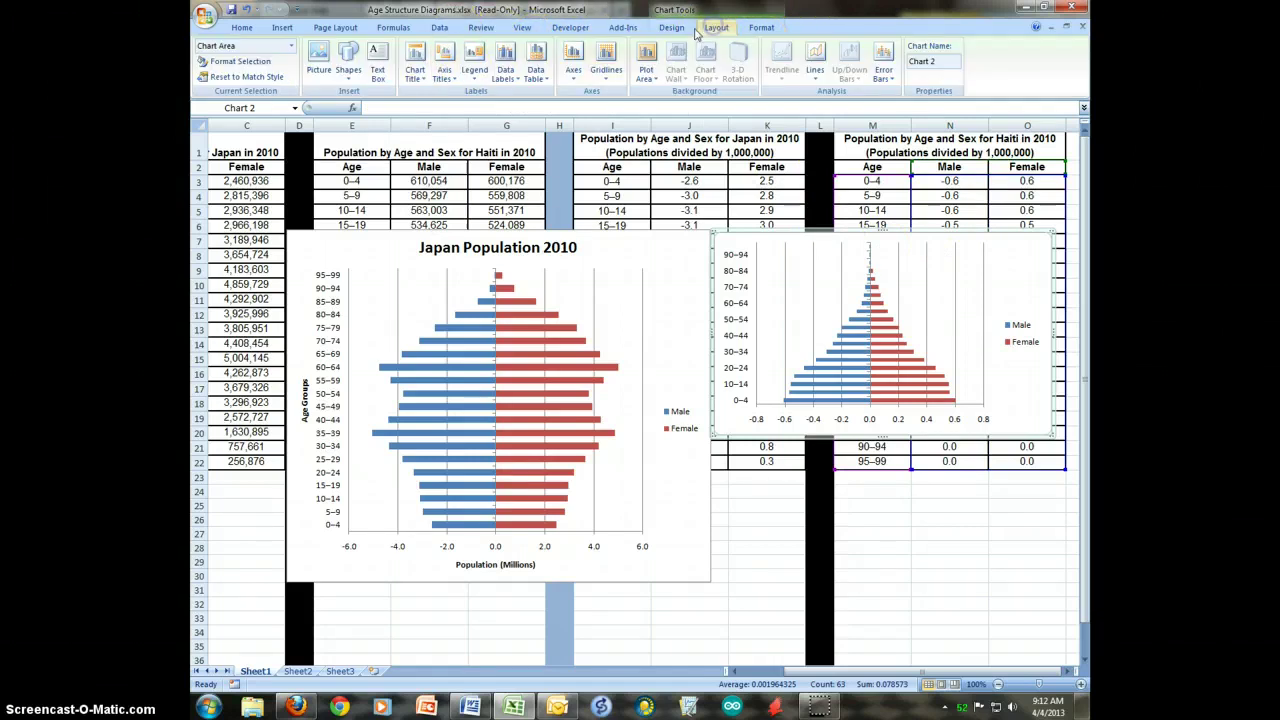
pyautogui.click(414, 65)
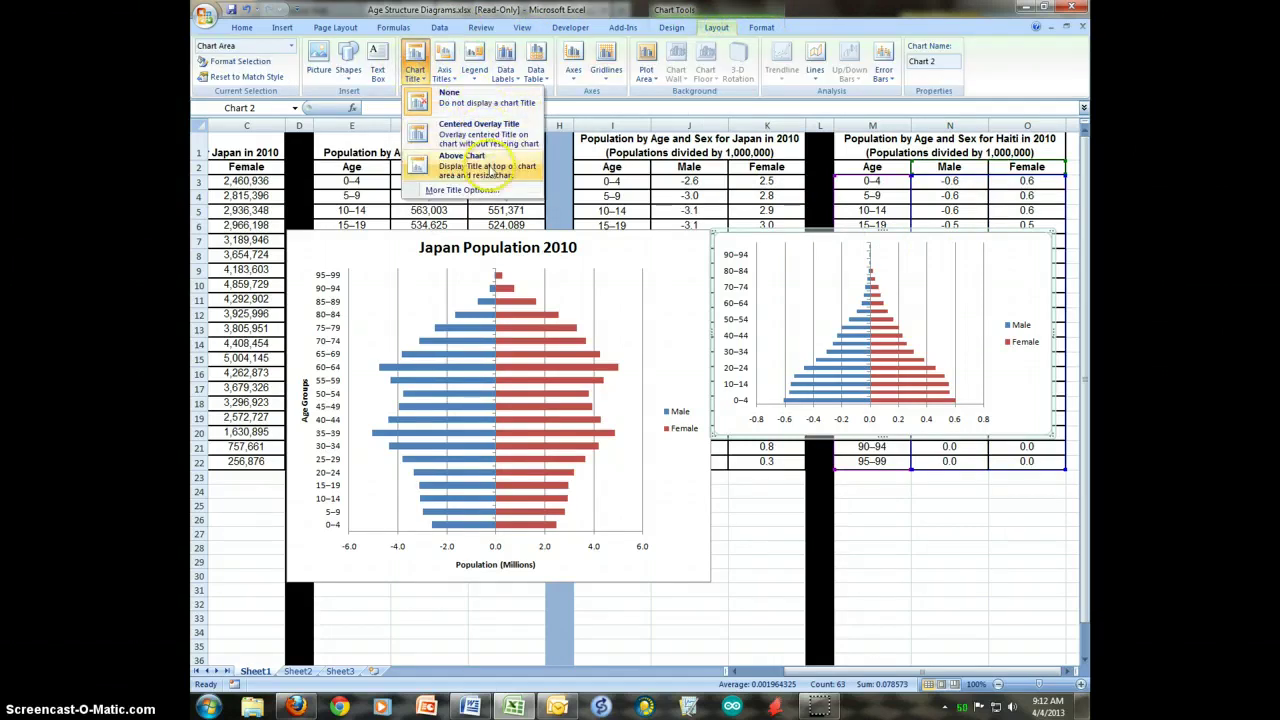
pyautogui.click(488, 165)
pyautogui.moveTo(910, 251); pyautogui.dragTo(848, 248)
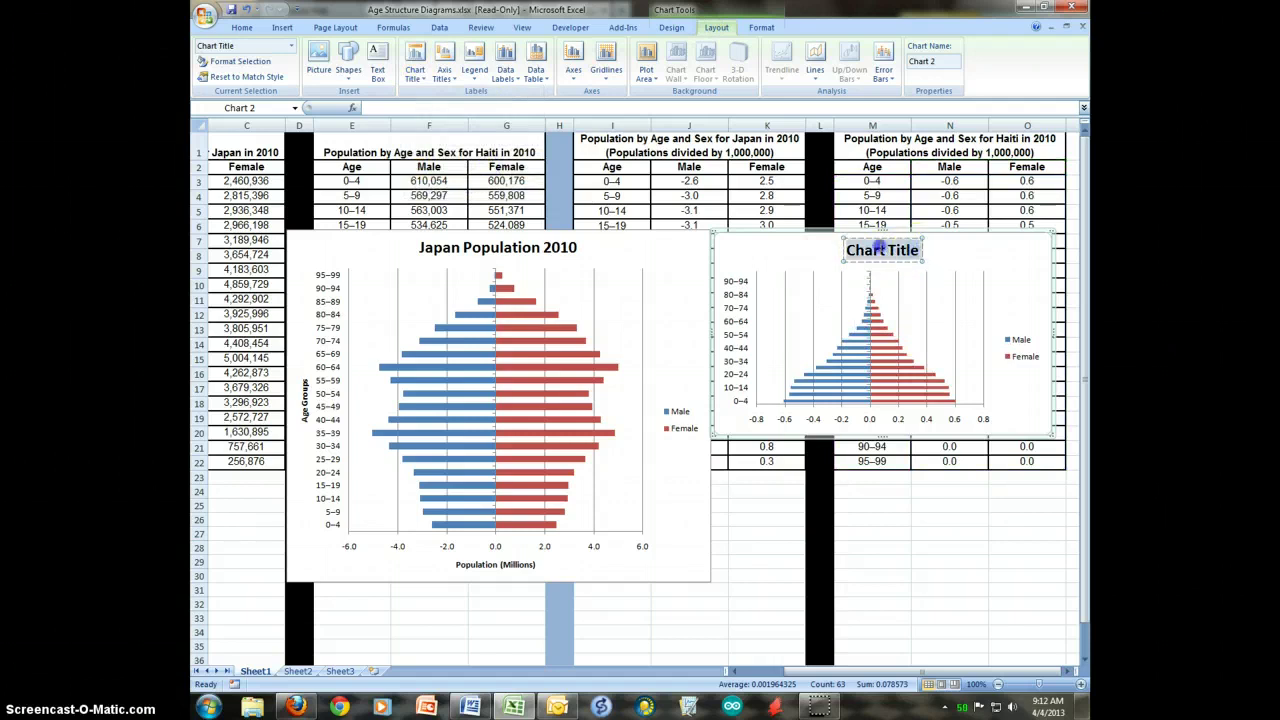
pyautogui.write('Haiti Po')
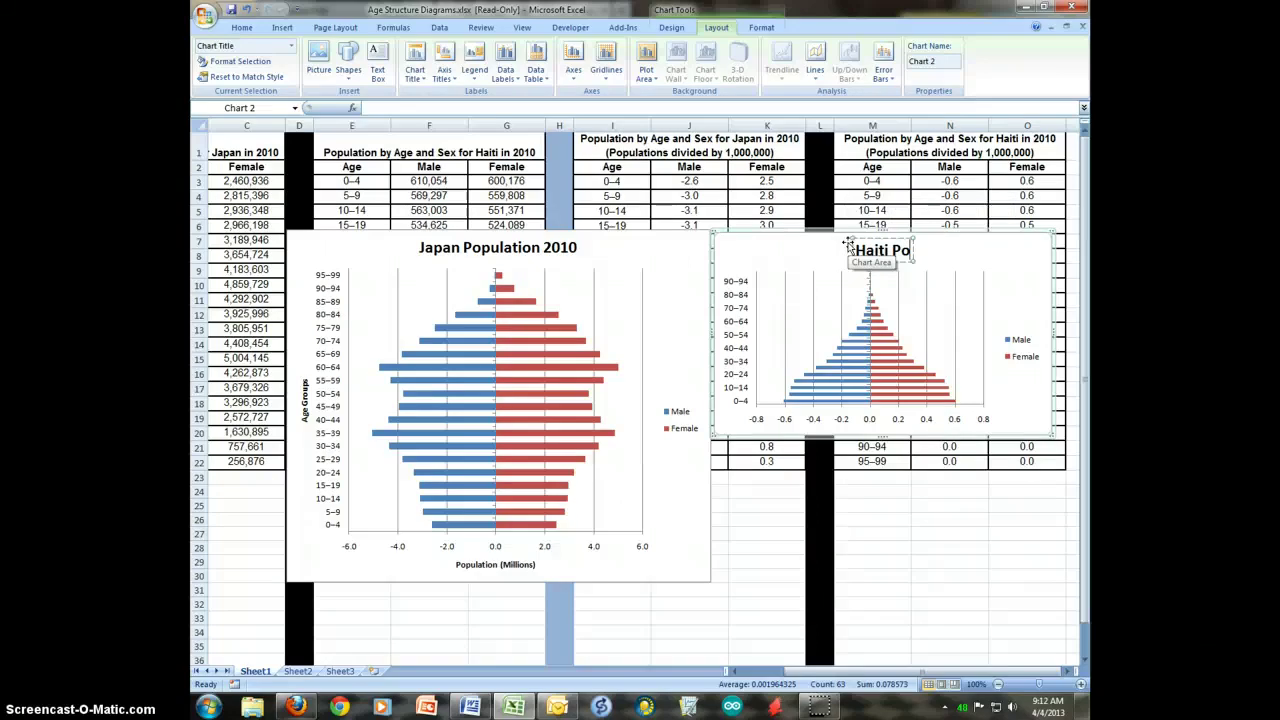
pyautogui.write('pulation 2')
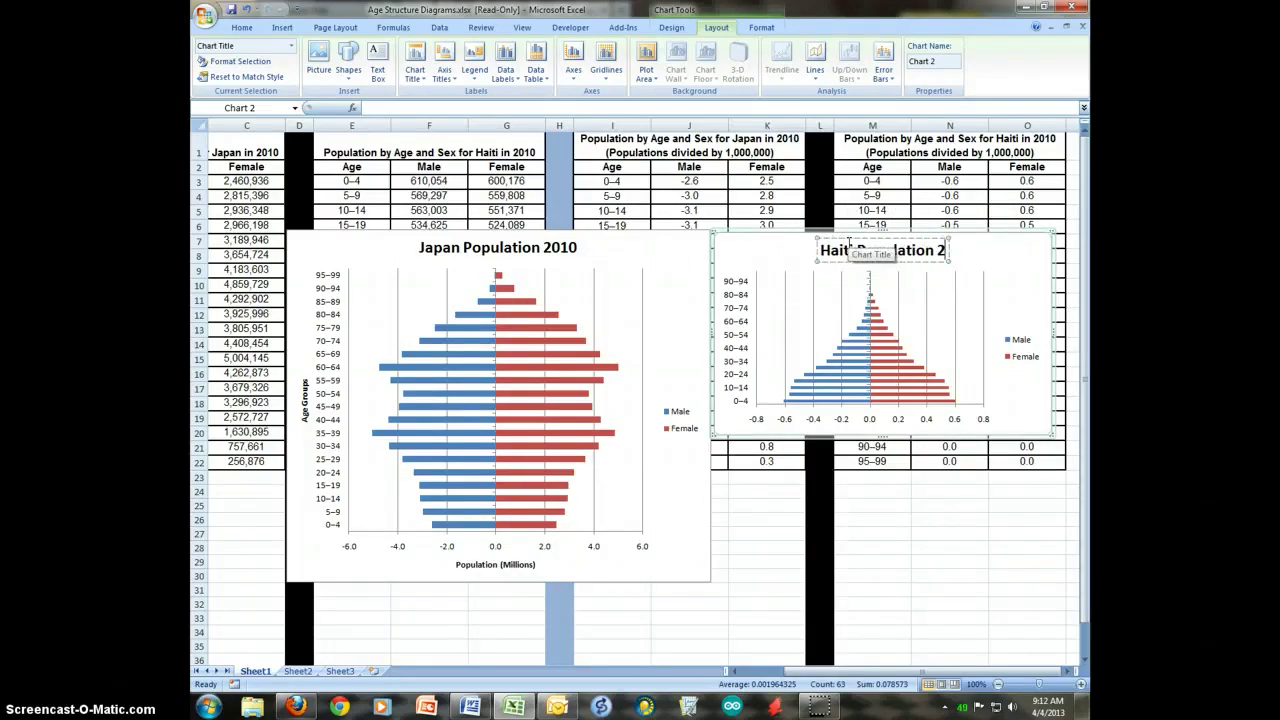
pyautogui.write('010')
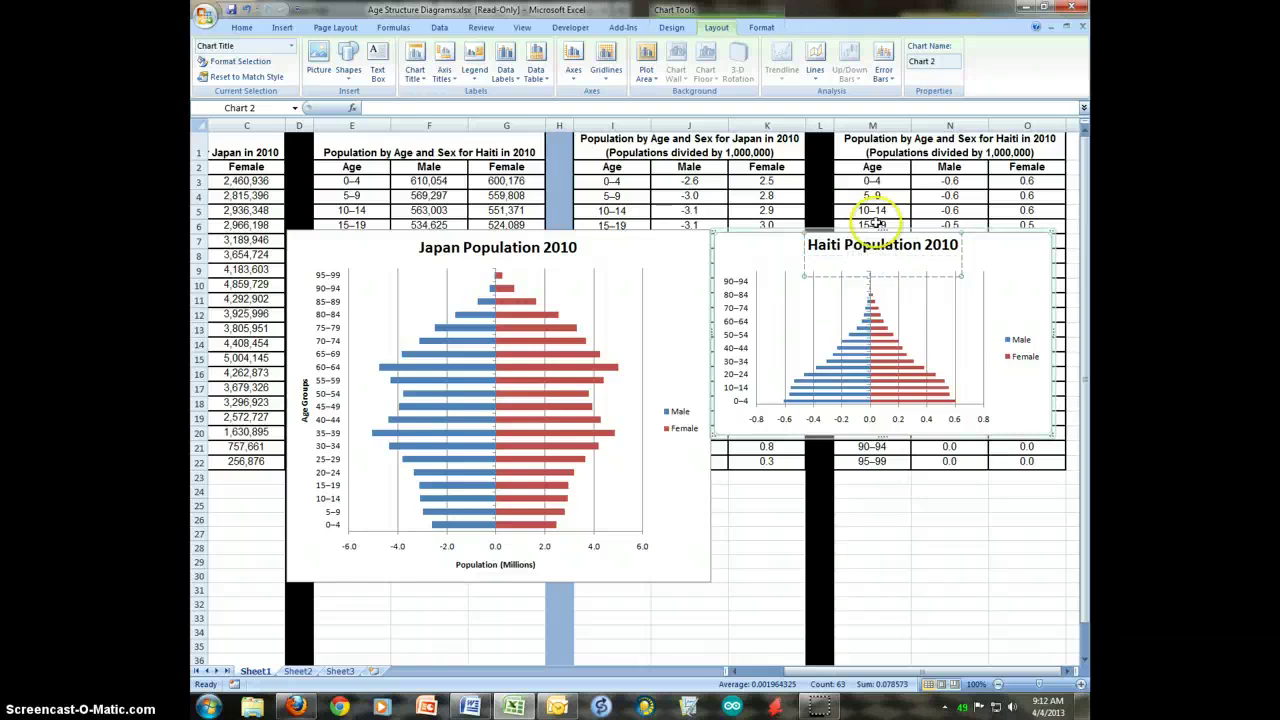
pyautogui.click(1001, 284)
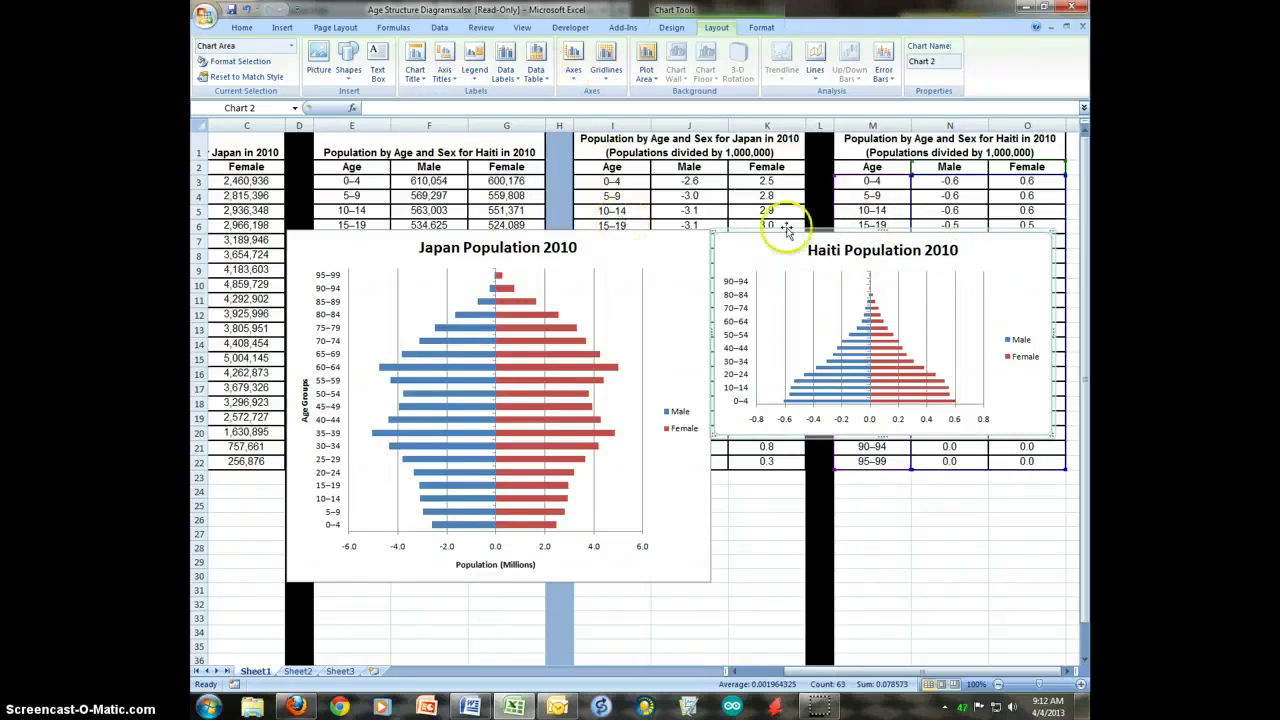
# Step: Add a horizontal axis title below the Haiti chart's axis reading "Population (Millions)"
pyautogui.click(444, 66)
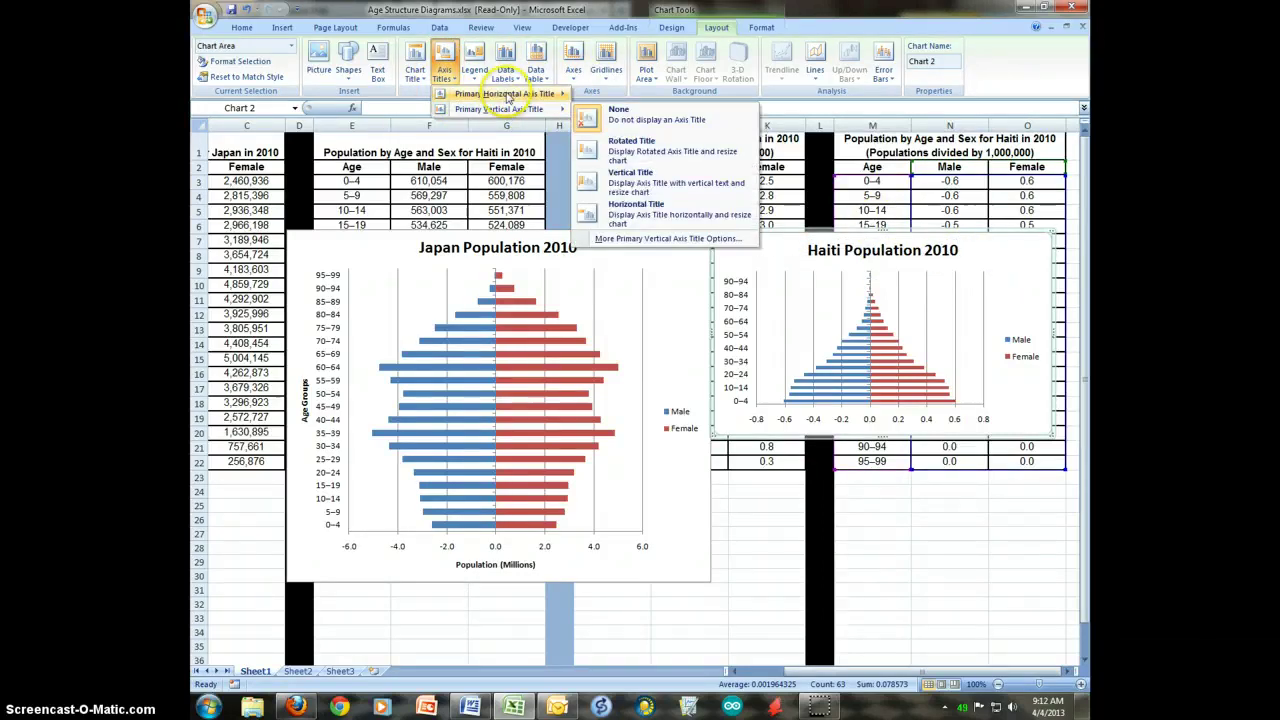
pyautogui.click(685, 132)
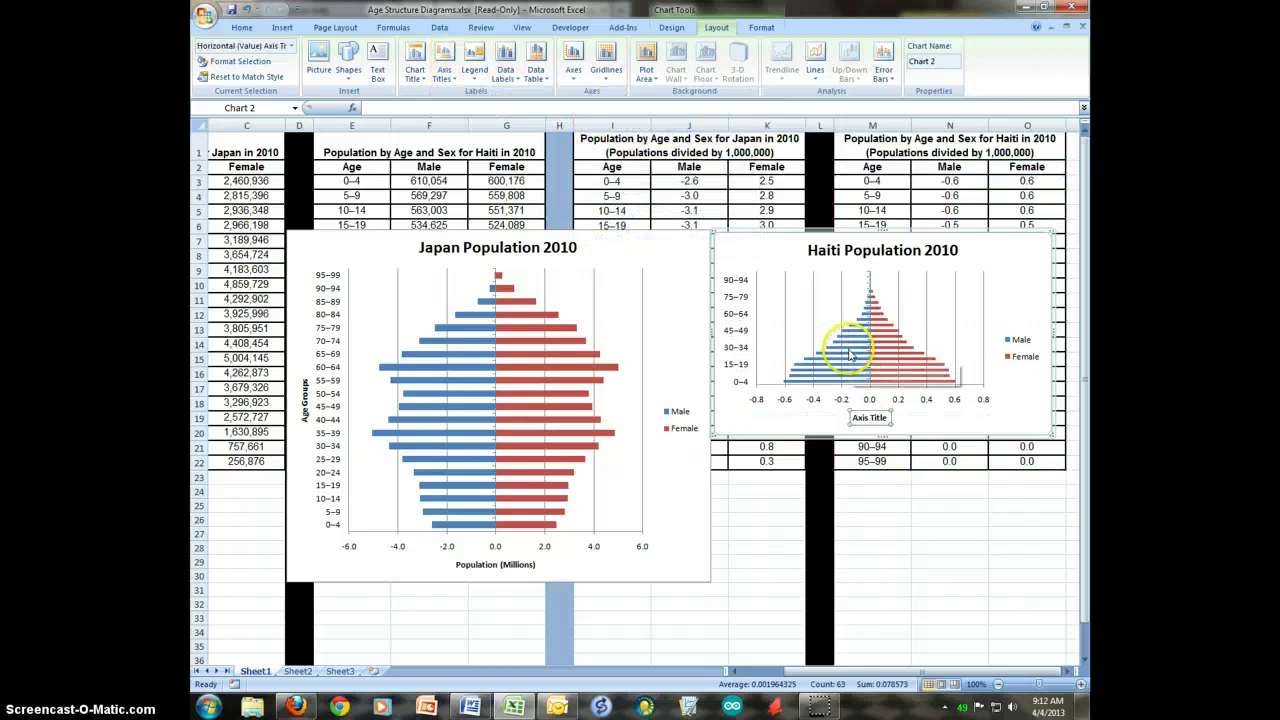
pyautogui.click(608, 108)
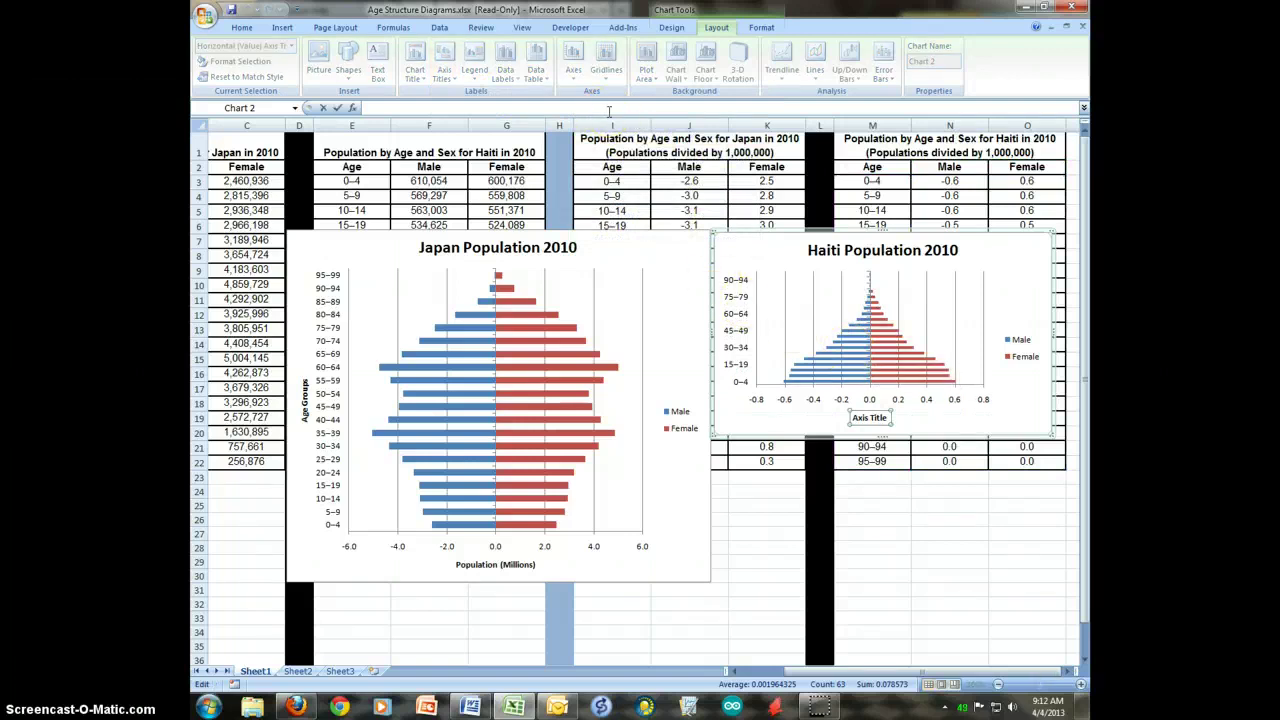
pyautogui.write('(Populations divided by 1,000,000)')
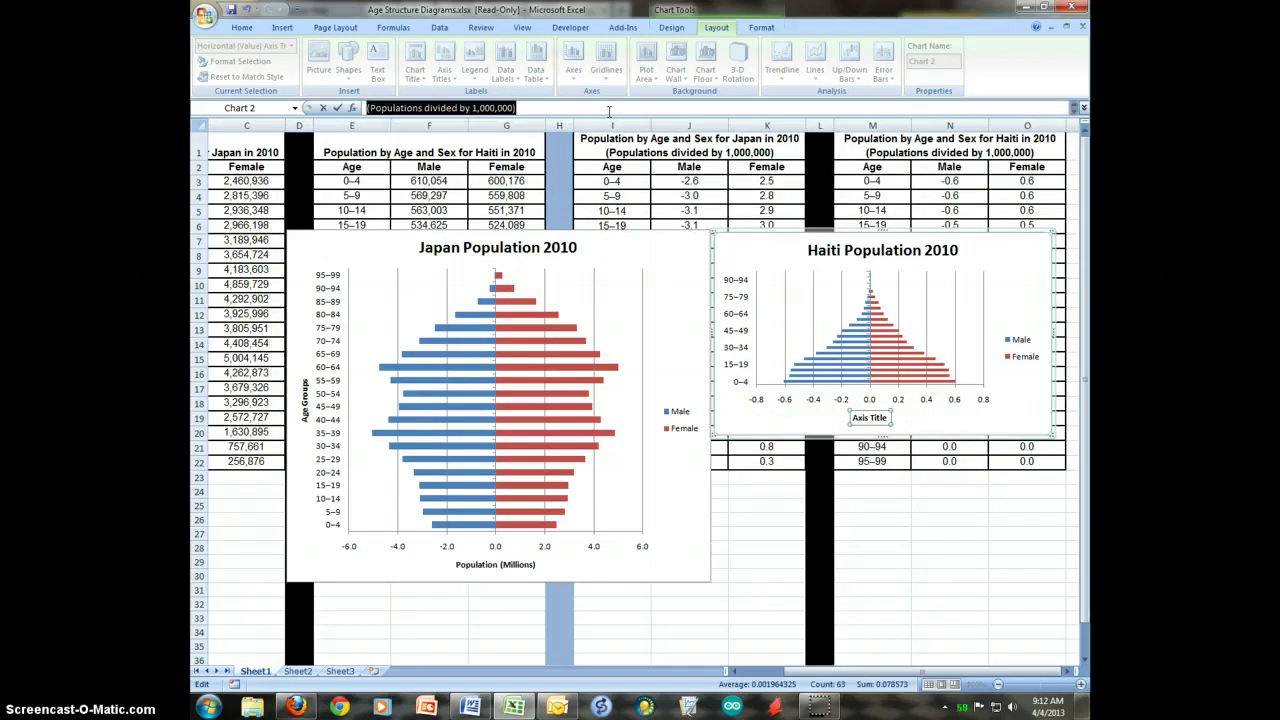
pyautogui.write('Populaion')
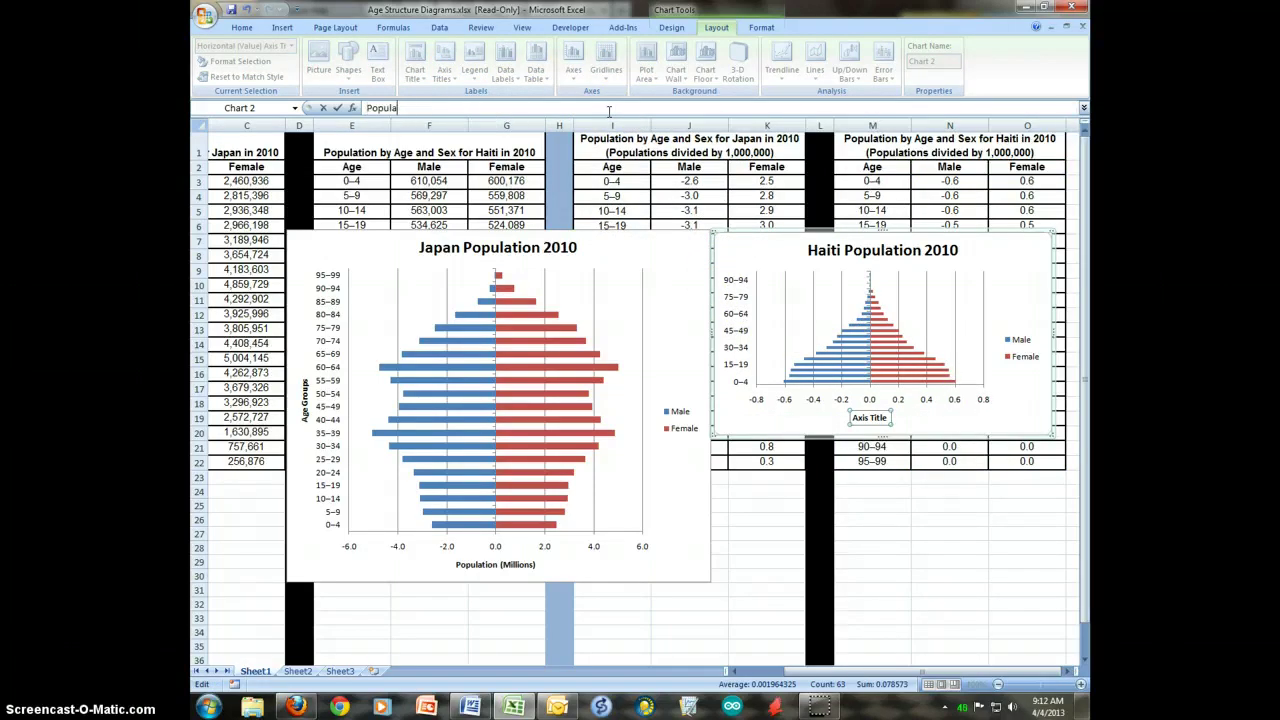
pyautogui.hotkey('ctrl', 'z')
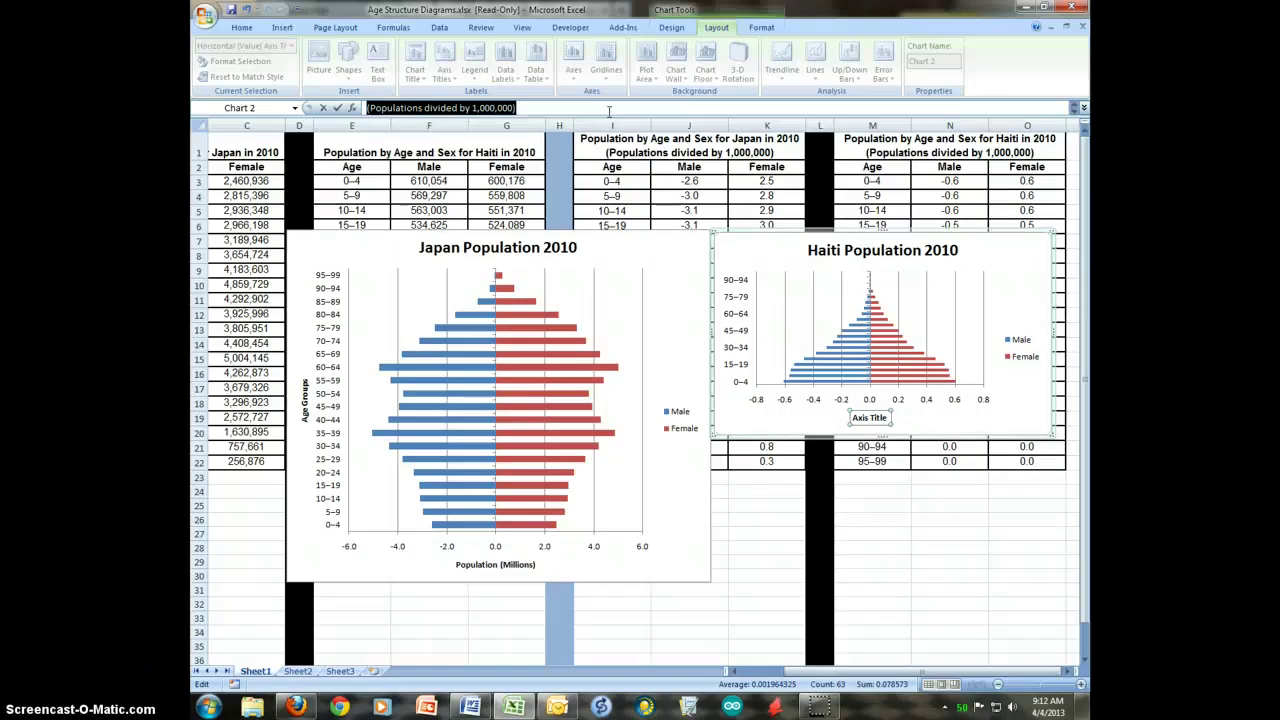
pyautogui.write('Population')
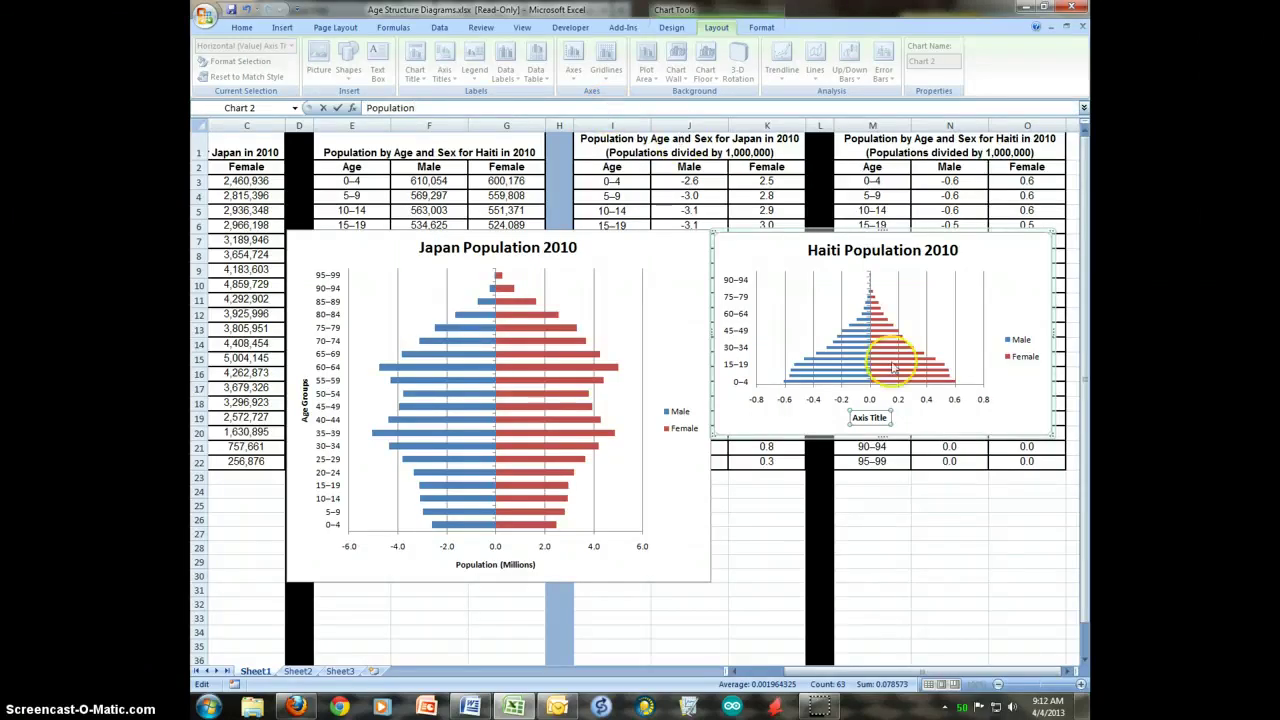
pyautogui.click(884, 418)
pyautogui.press('Return')
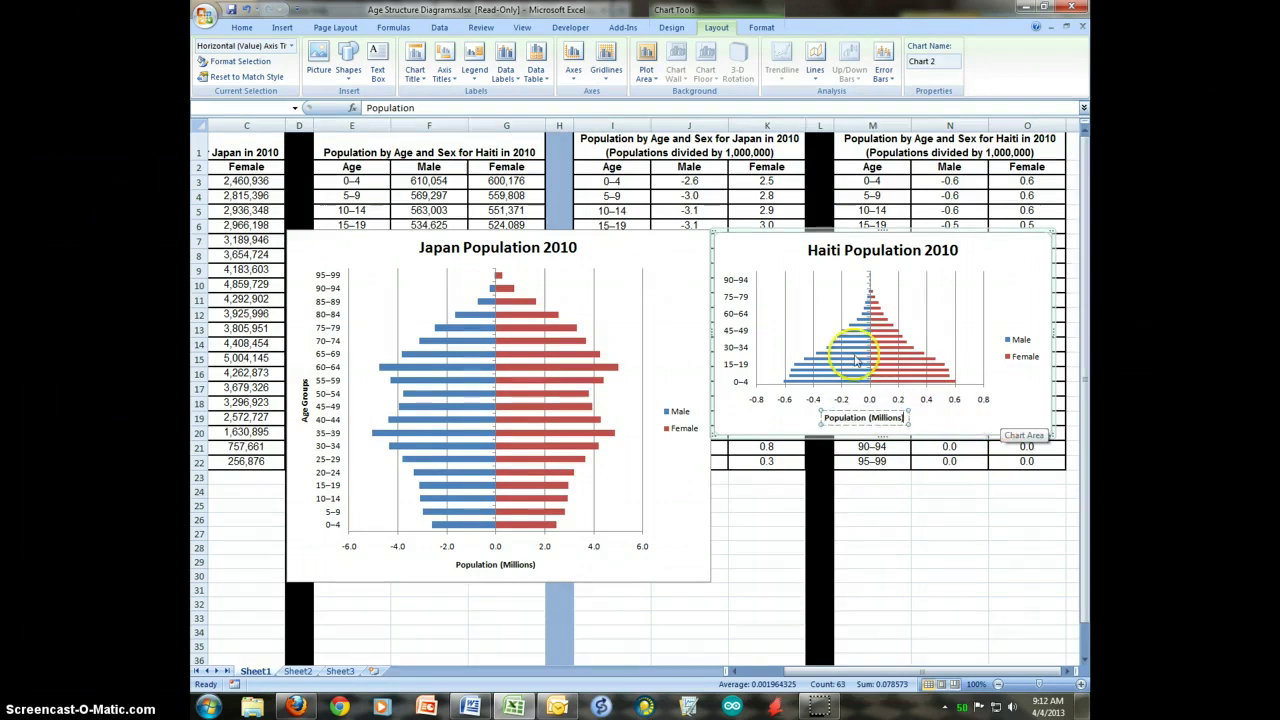
pyautogui.click(1012, 404)
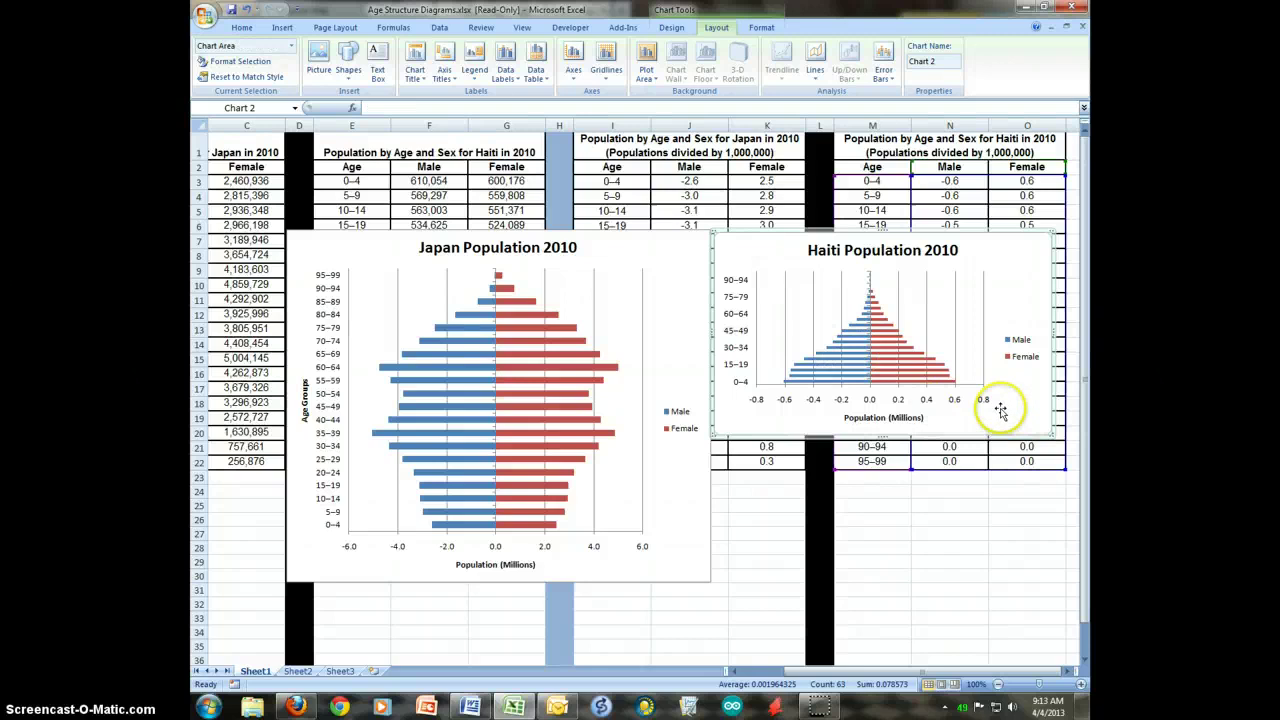
# Step: Add a rotated vertical axis title to the Haiti chart reading "Age Groups"
pyautogui.click(443, 70)
pyautogui.moveTo(500, 109)
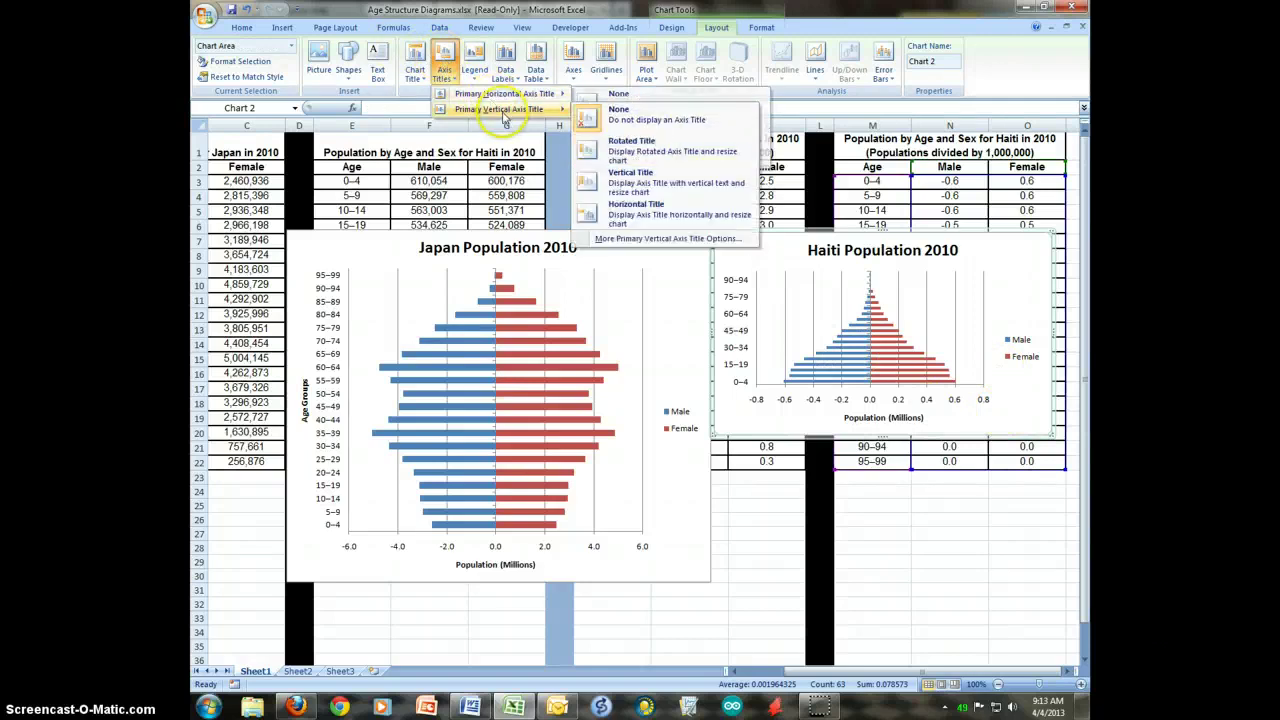
pyautogui.click(662, 166)
pyautogui.click(509, 107)
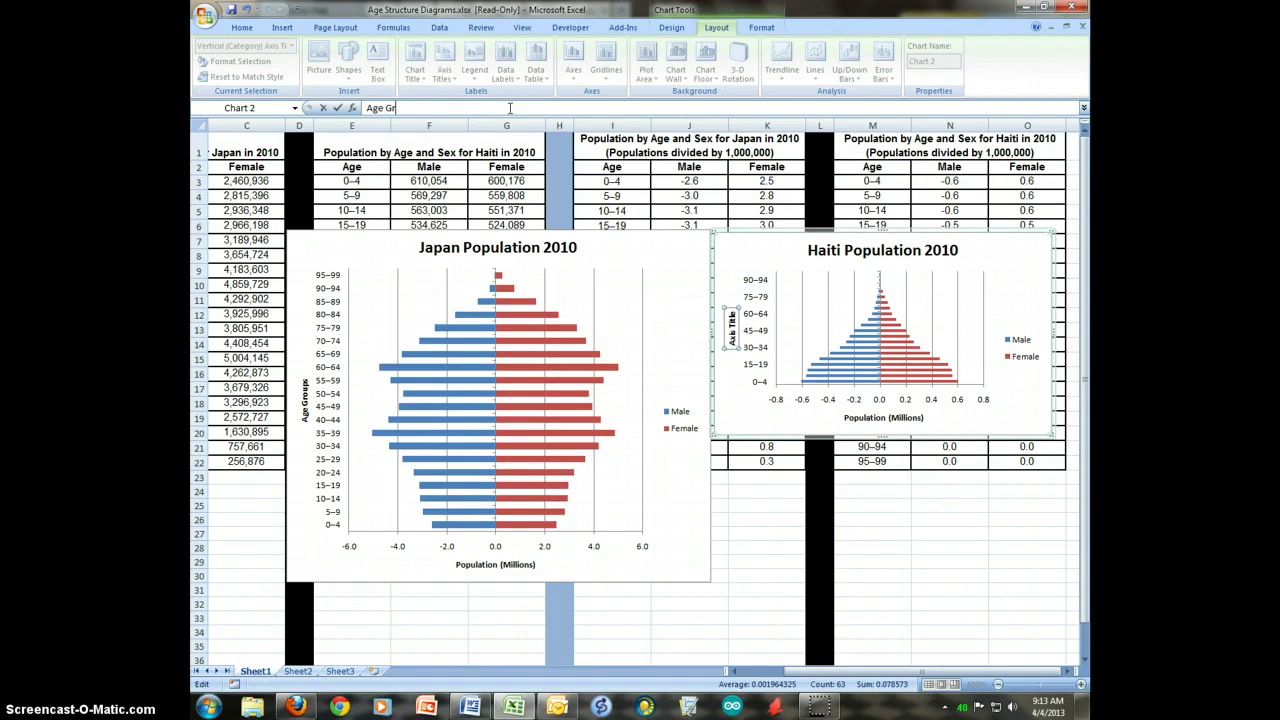
pyautogui.press('Return')
pyautogui.click(1010, 405)
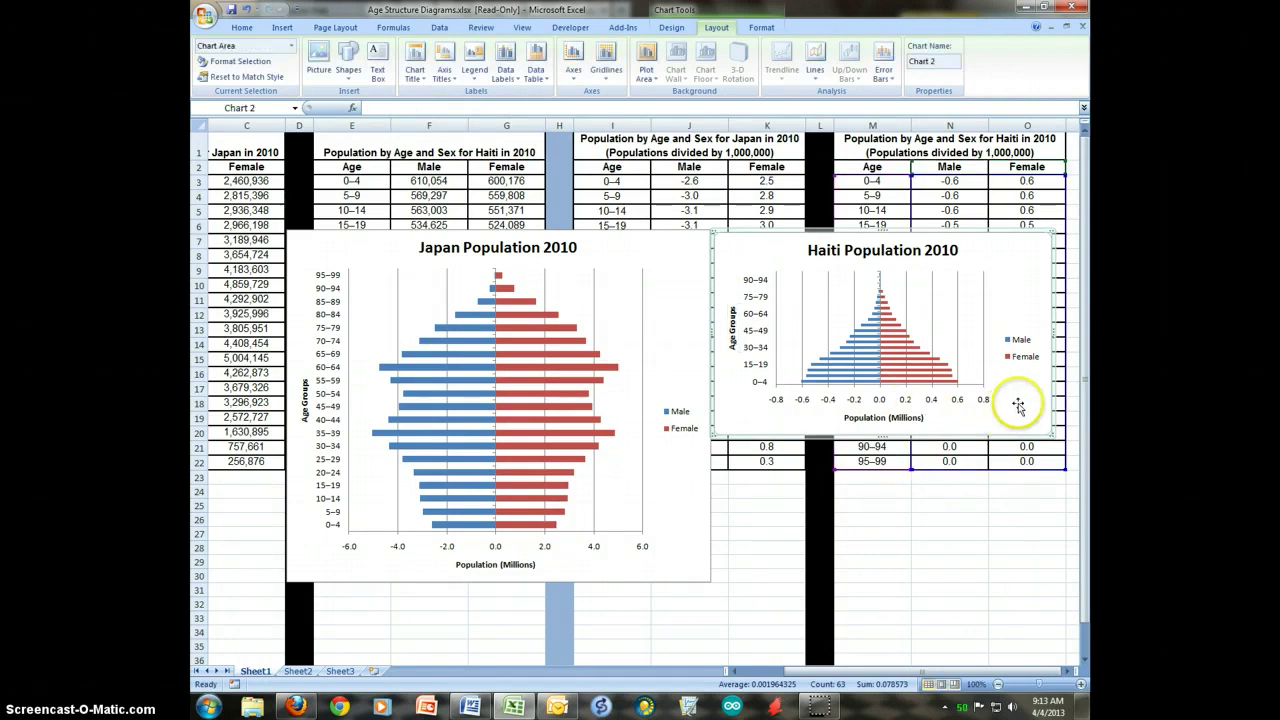
# Step: Extend the Haiti chart's lower edge to row 30 to match the Japan chart and move its horizontal axis title below the axis numbers
pyautogui.moveTo(1050, 433); pyautogui.dragTo(1050, 581)
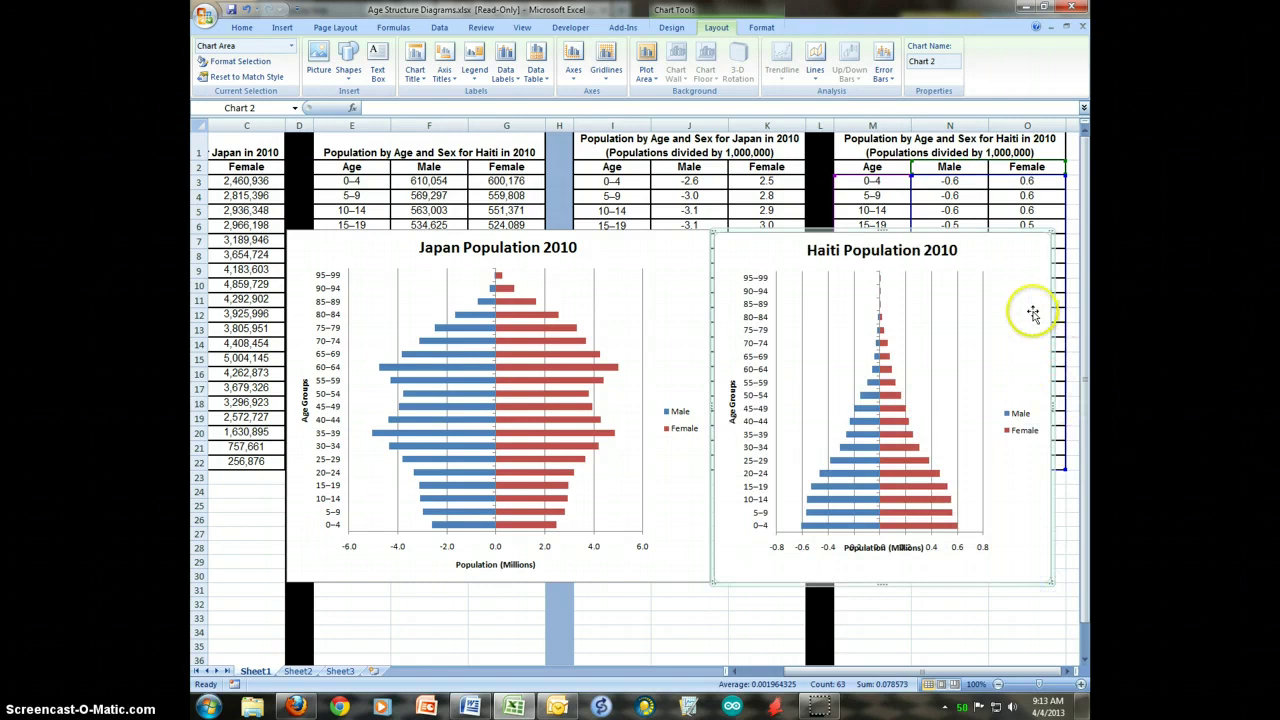
pyautogui.click(898, 548)
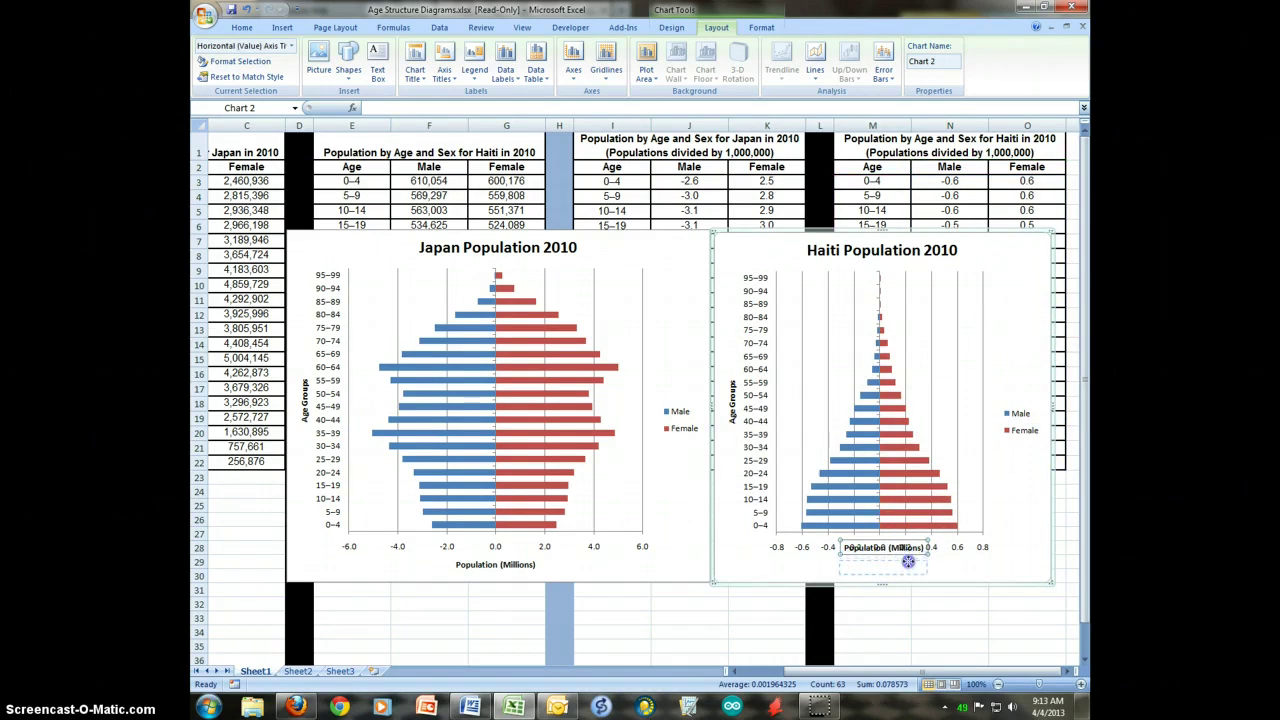
pyautogui.moveTo(908, 561); pyautogui.dragTo(906, 563)
pyautogui.click(1021, 362)
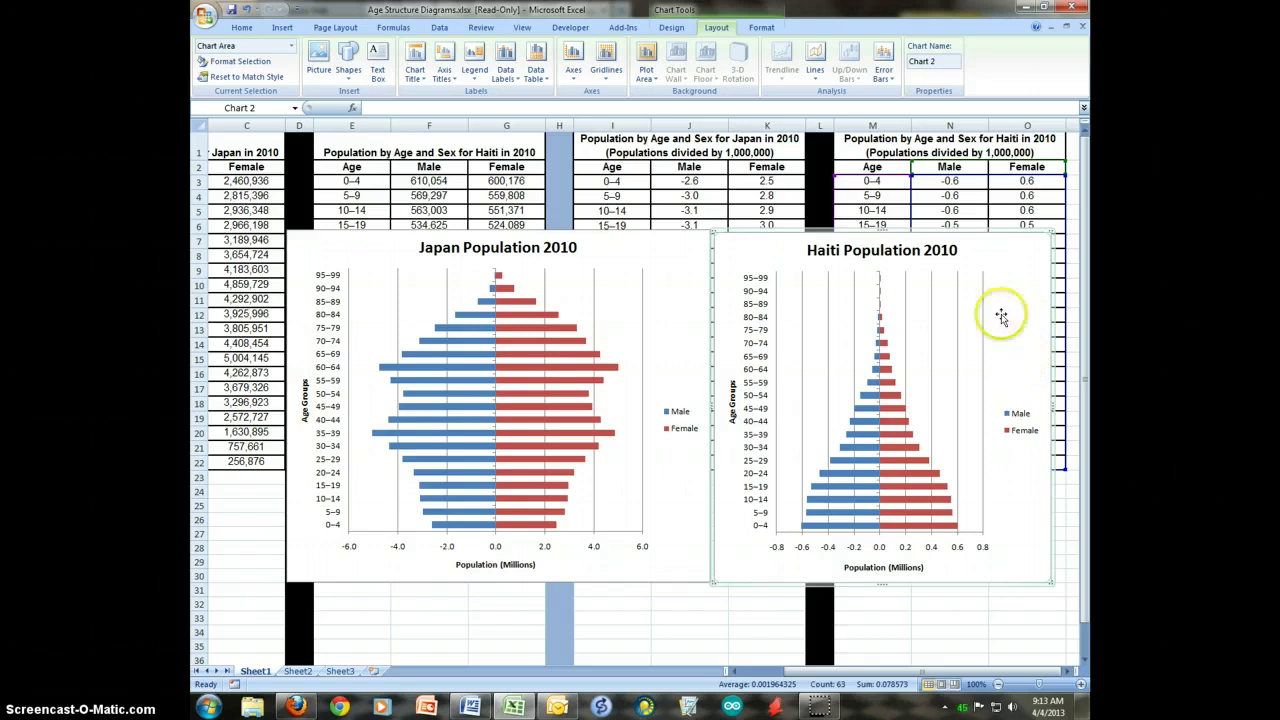
# Step: Move both charts off the scaled Japan table, then change its male formulas to =-B3/1000, filled from J3 down to J22
pyautogui.moveTo(677, 249); pyautogui.dragTo(575, 249)
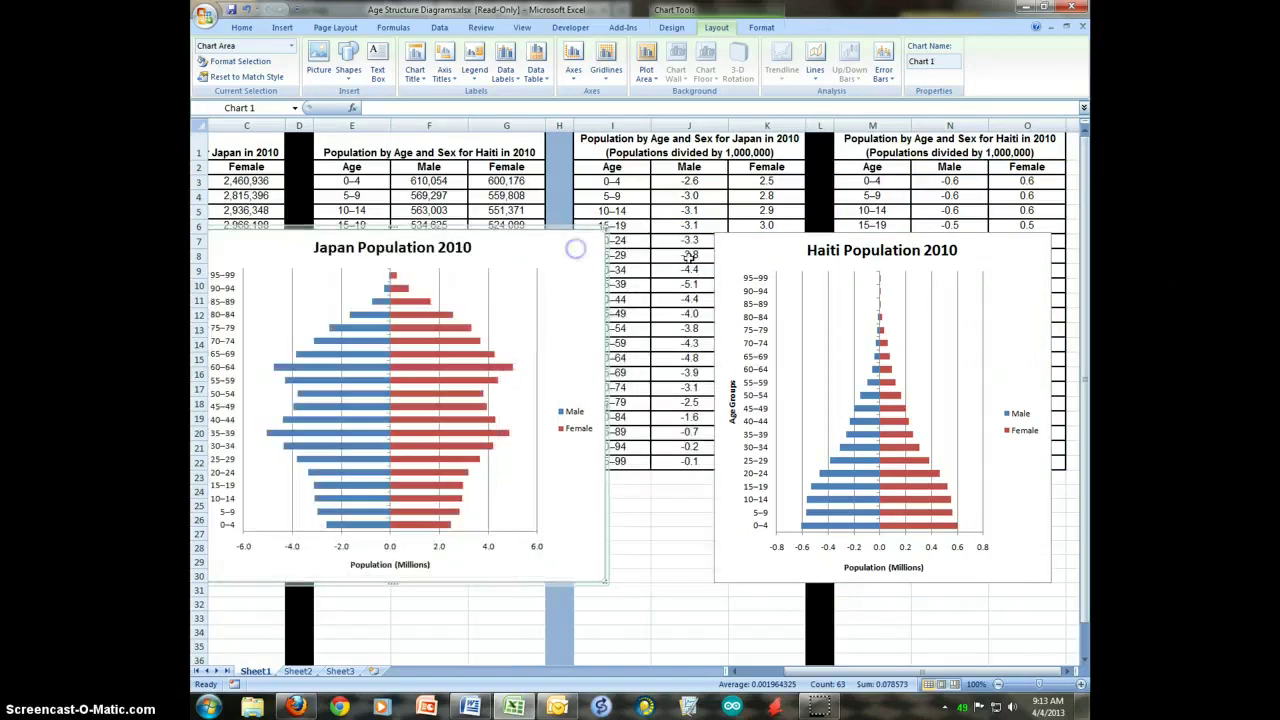
pyautogui.moveTo(746, 246); pyautogui.dragTo(842, 267)
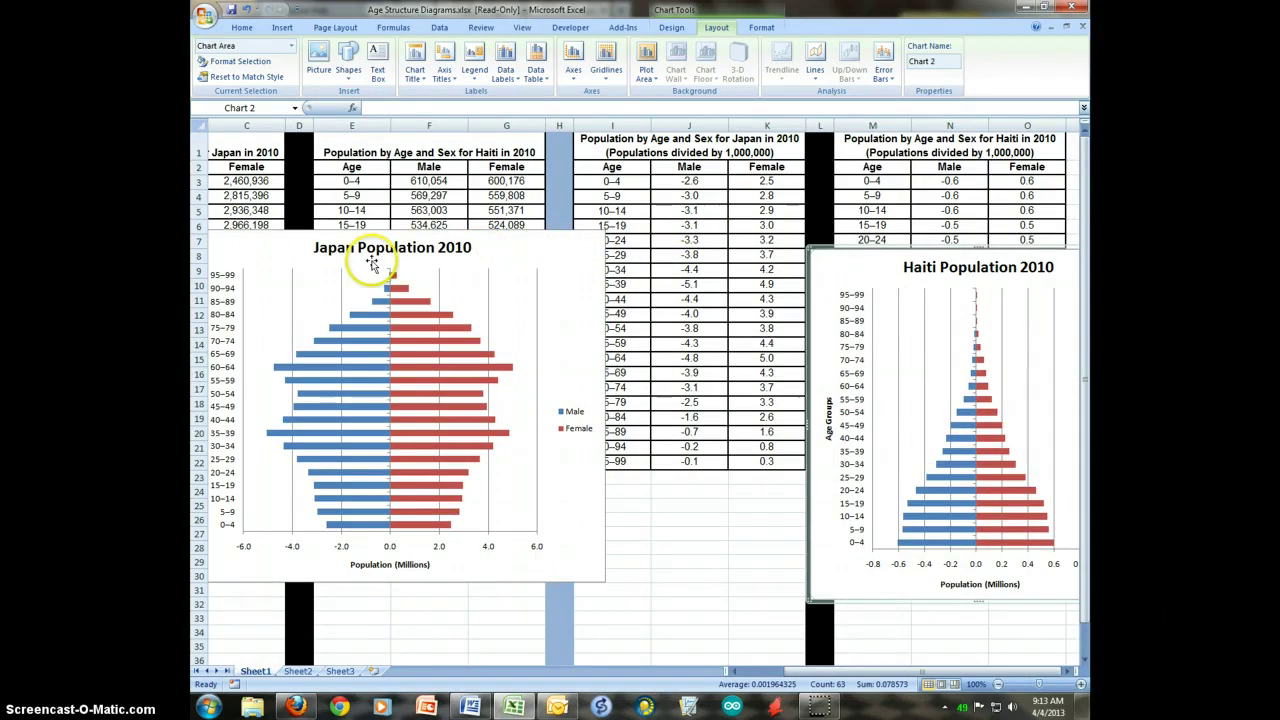
pyautogui.click(710, 182)
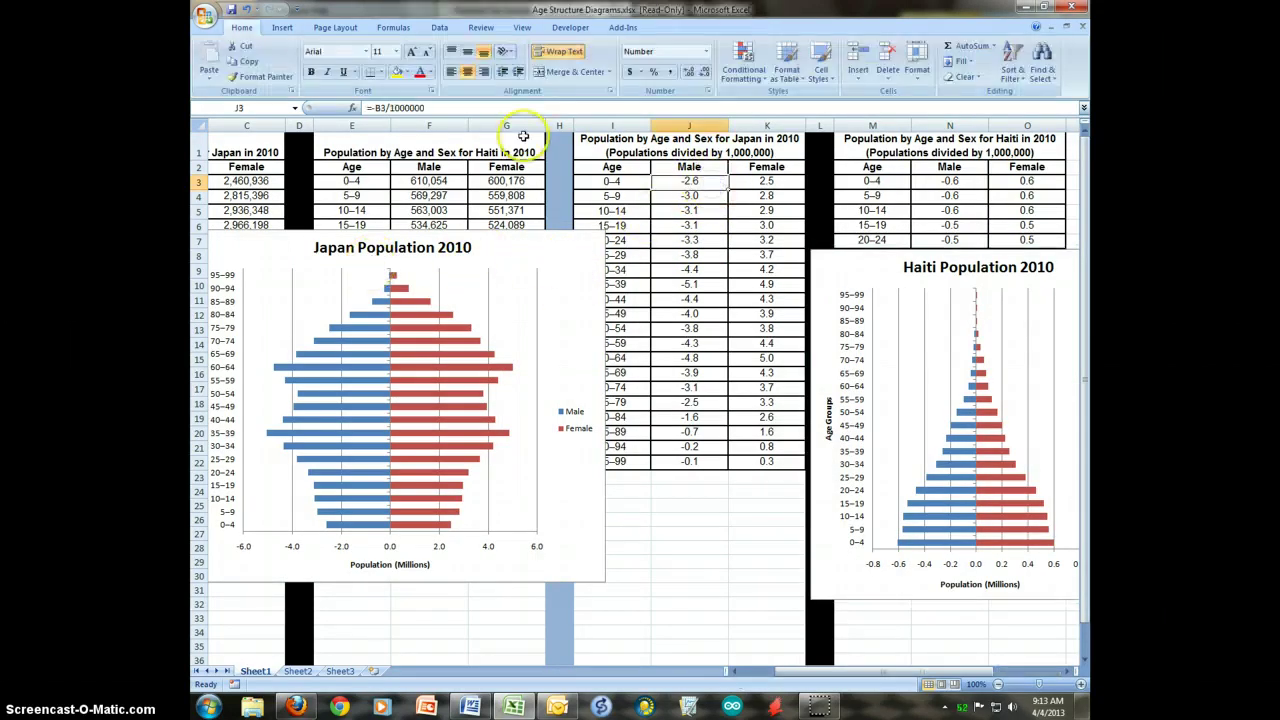
pyautogui.click(431, 107)
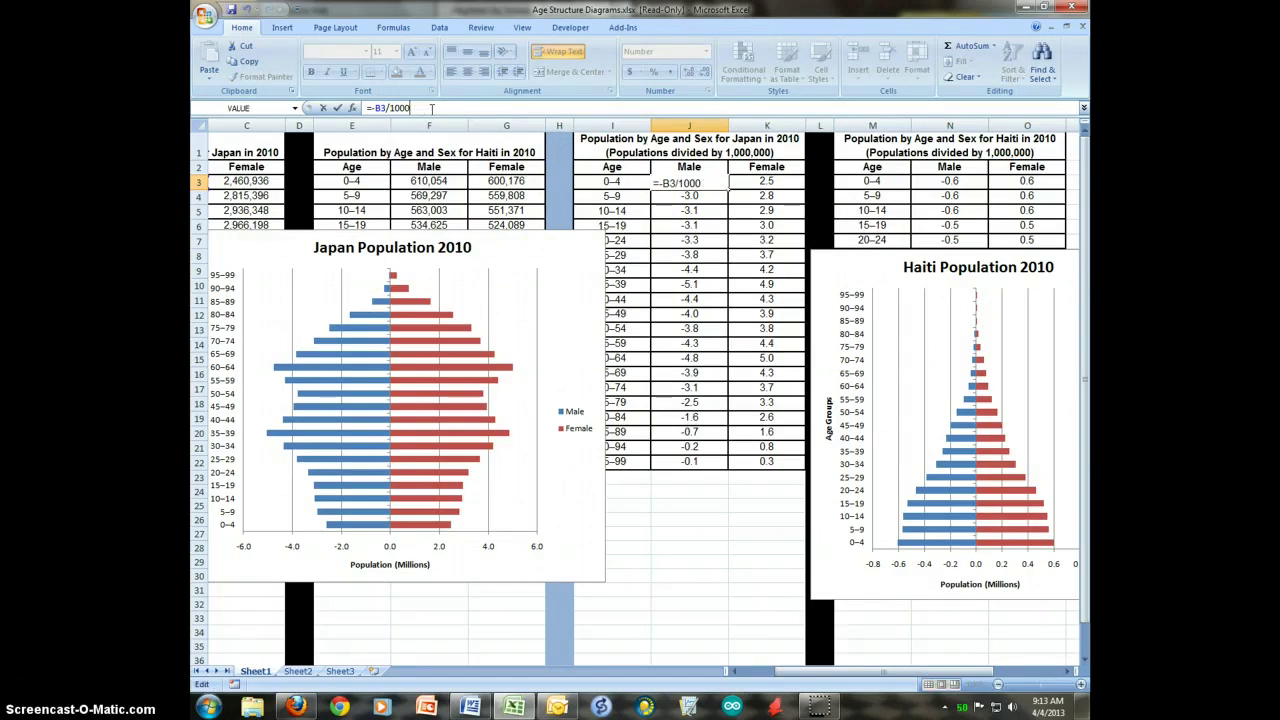
pyautogui.press('Return')
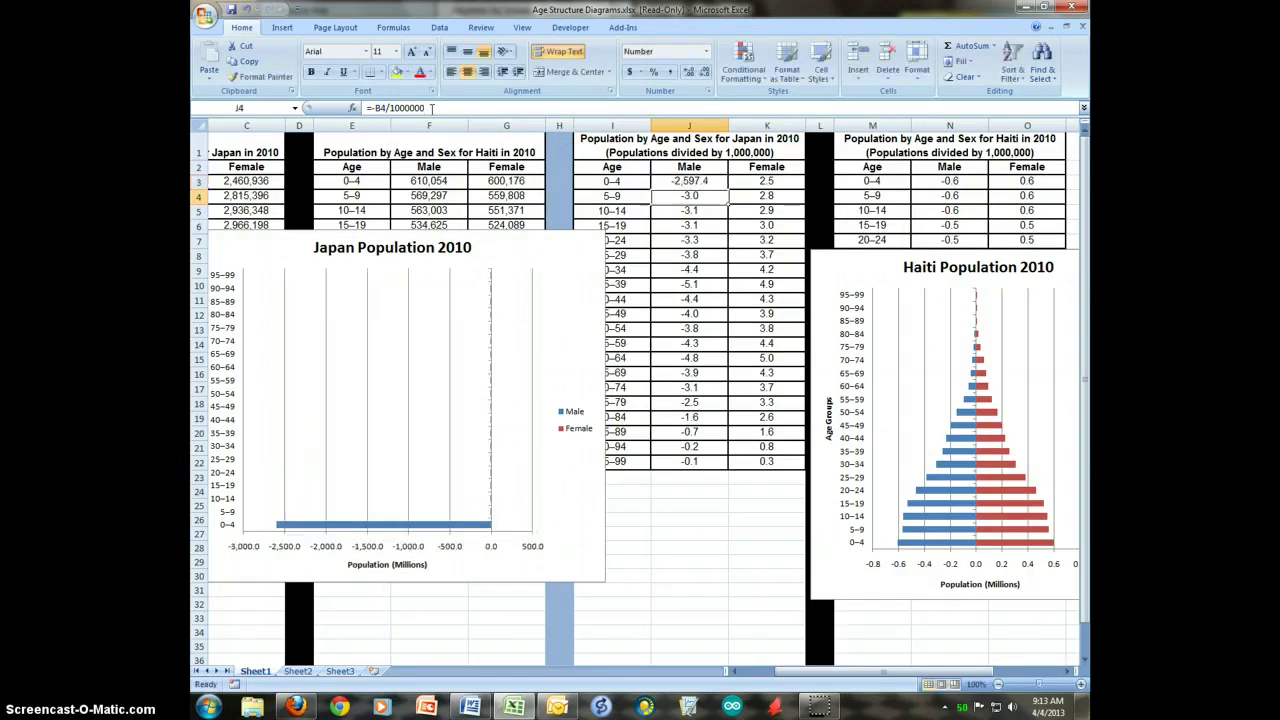
pyautogui.click(722, 186)
pyautogui.moveTo(729, 187); pyautogui.dragTo(714, 345)
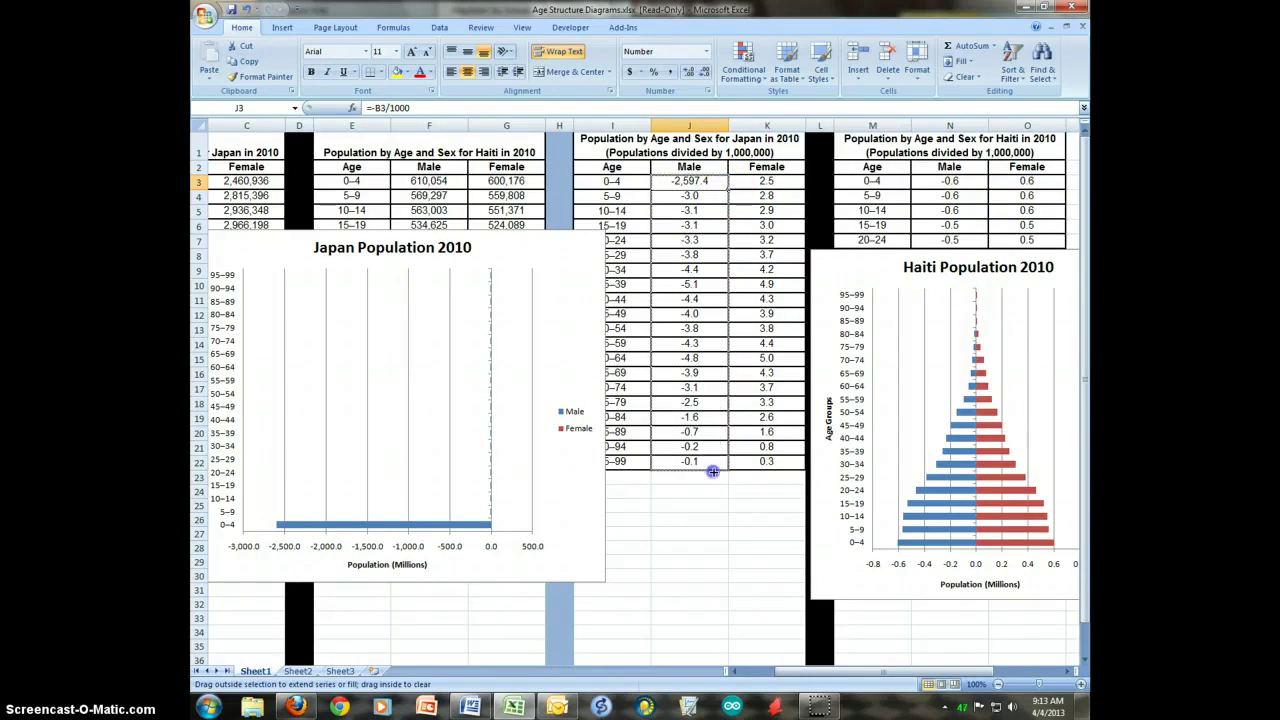
pyautogui.moveTo(713, 470); pyautogui.dragTo(727, 184)
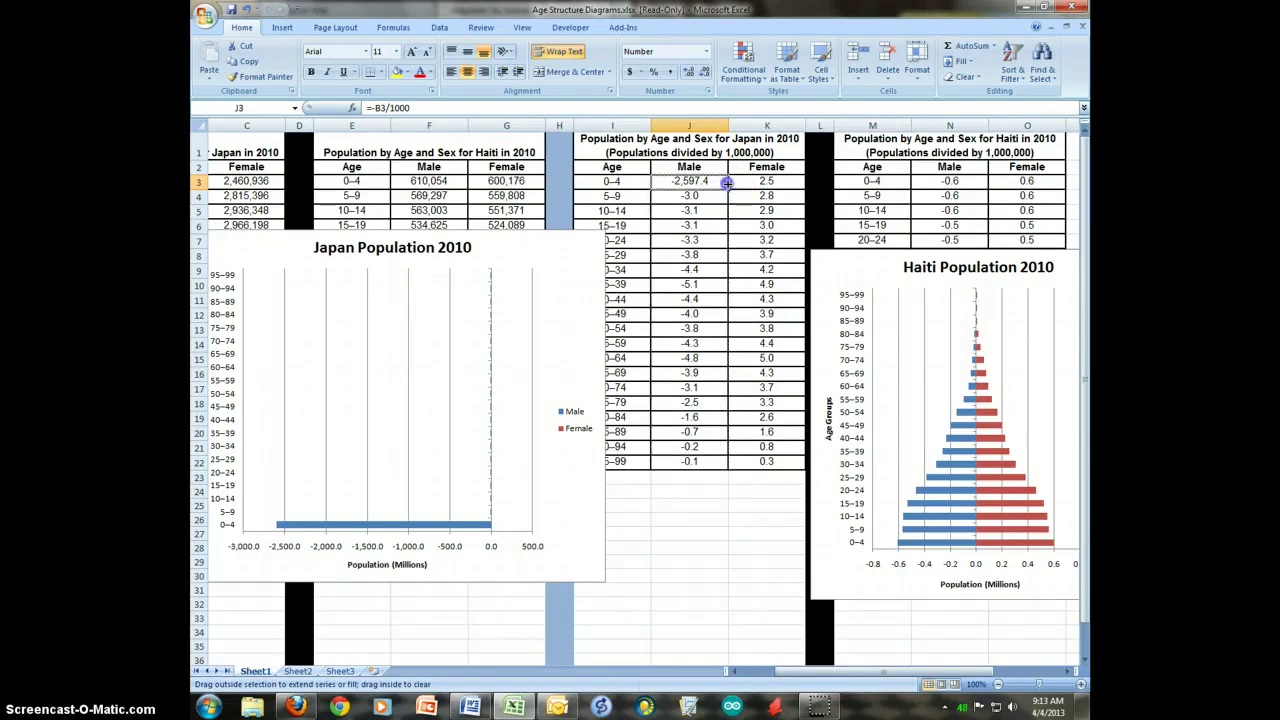
pyautogui.moveTo(725, 297); pyautogui.dragTo(722, 468)
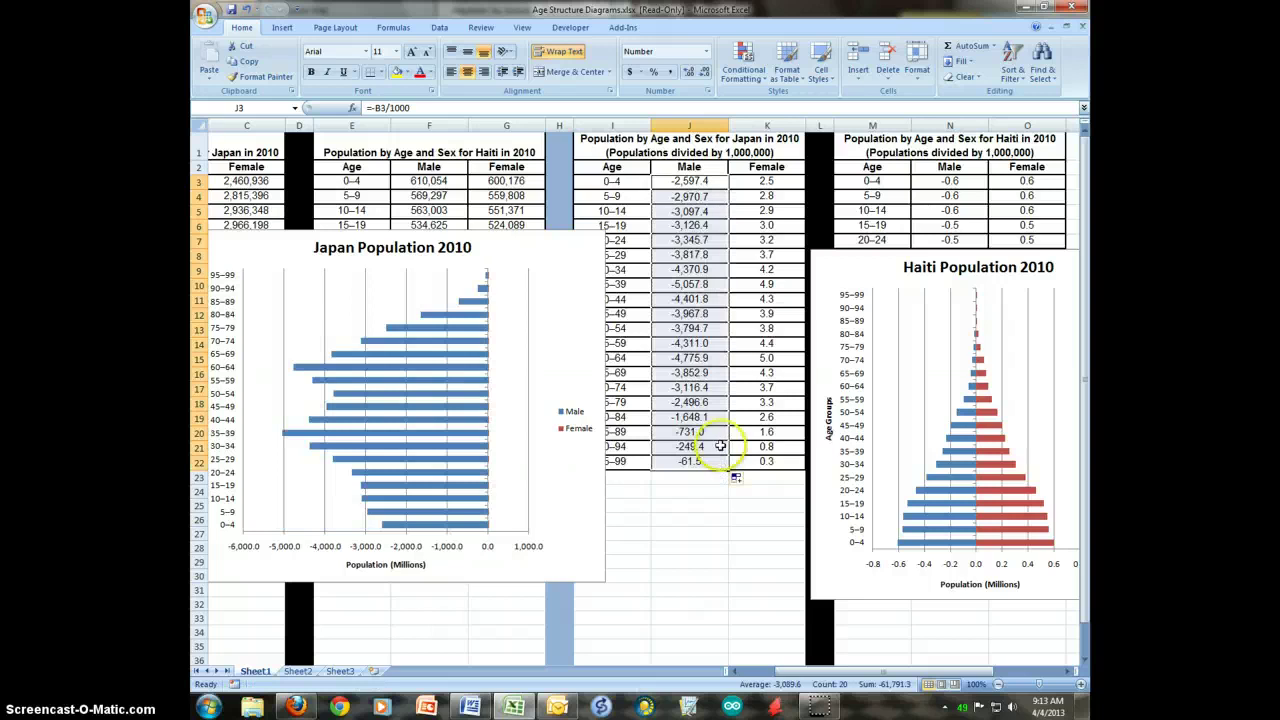
# Step: Change the scaled Japan female formula in K3 to =C3/1000 and fill it down to K22
pyautogui.click(790, 184)
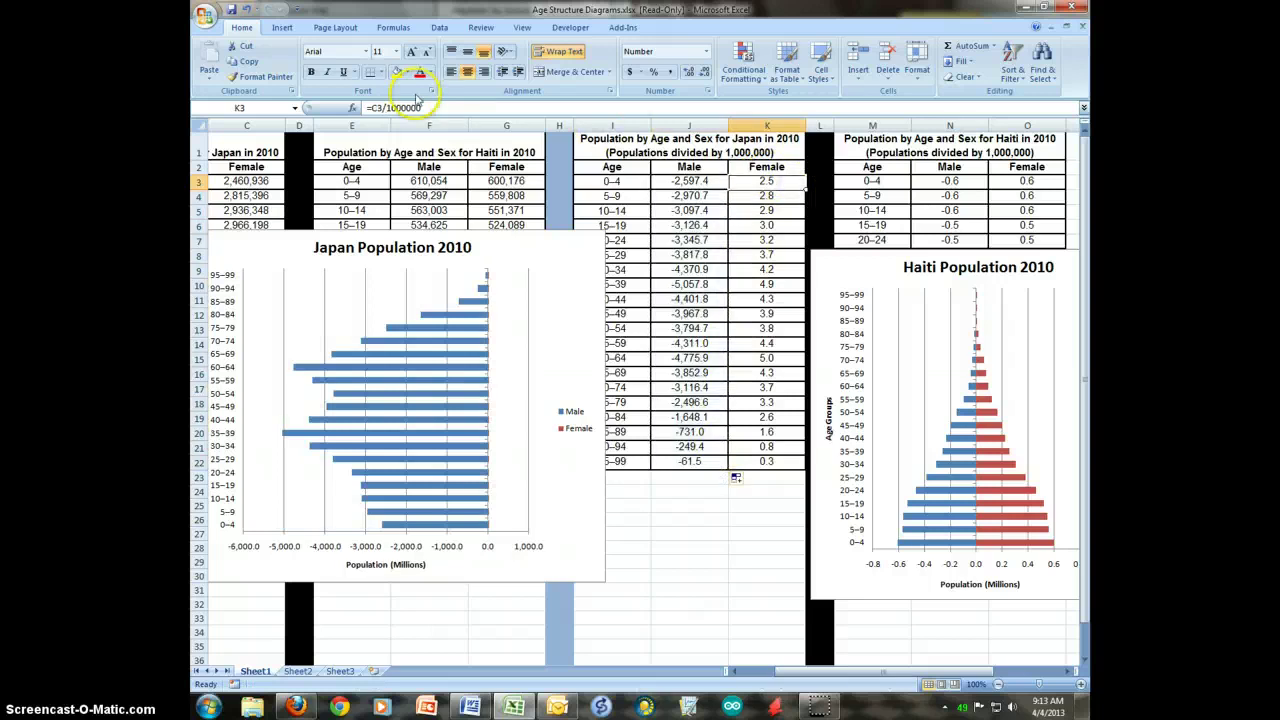
pyautogui.click(430, 107)
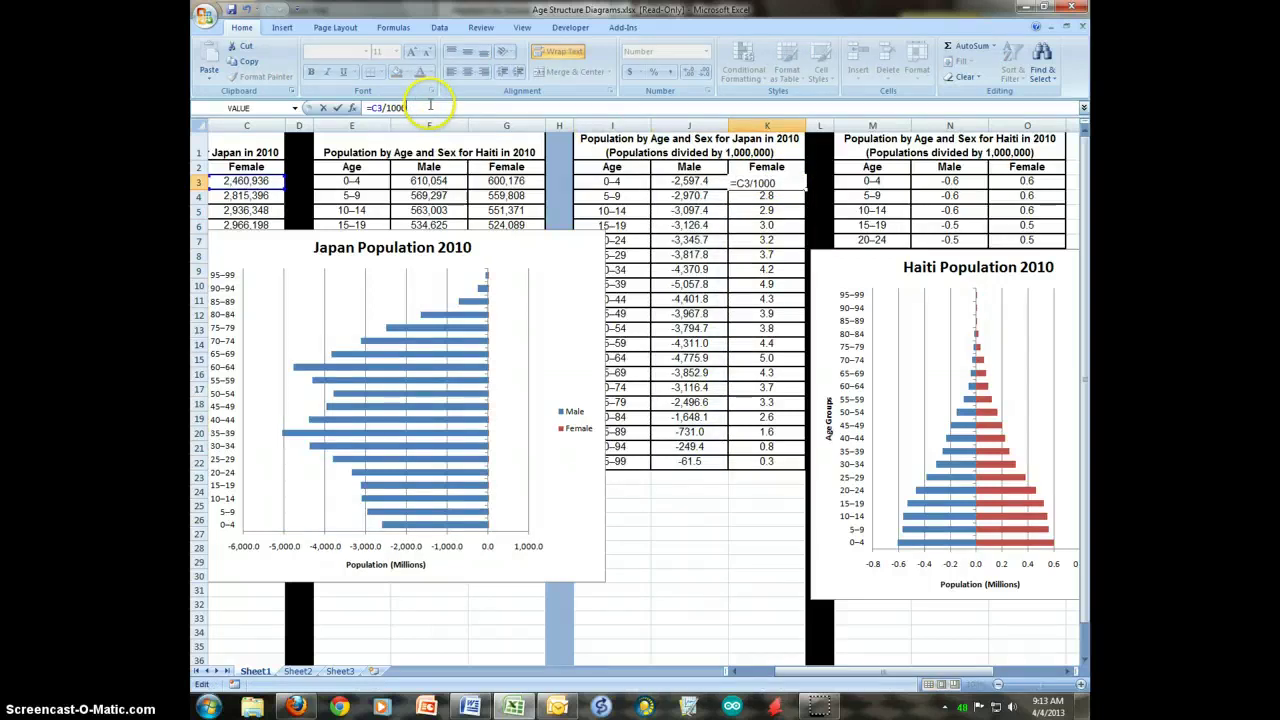
pyautogui.press('Return')
pyautogui.click(795, 182)
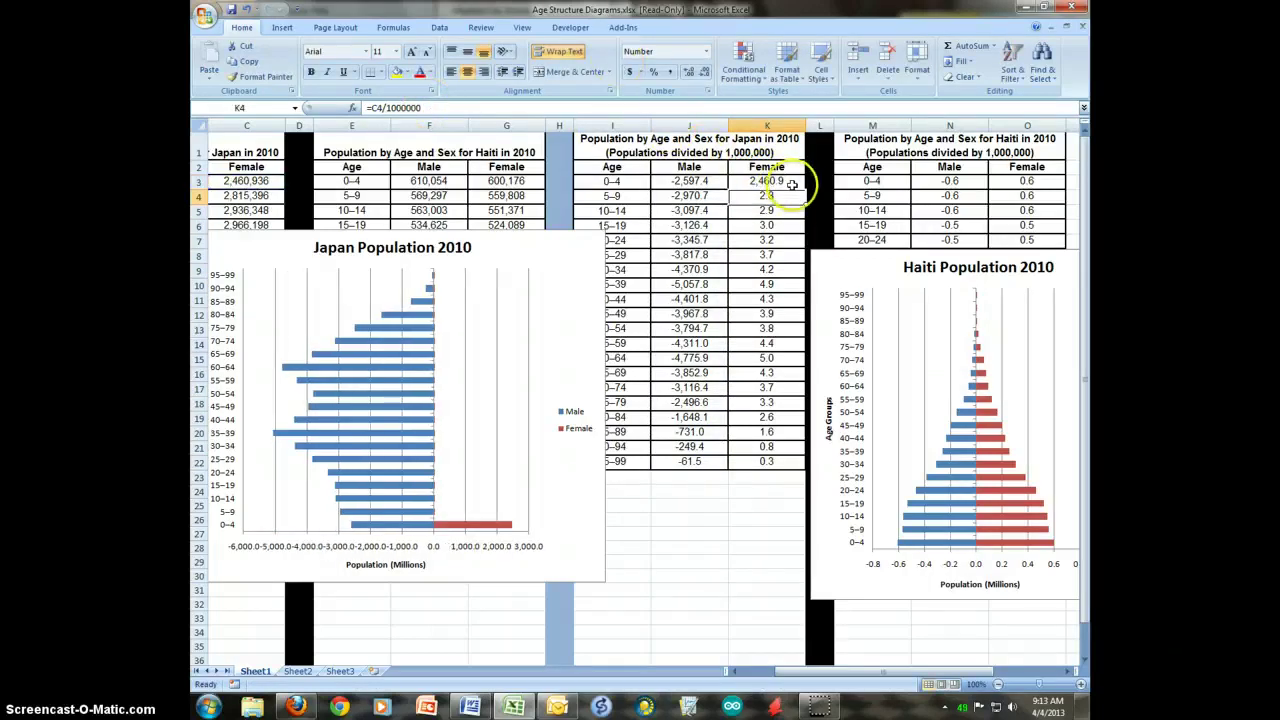
pyautogui.moveTo(806, 189); pyautogui.dragTo(795, 471)
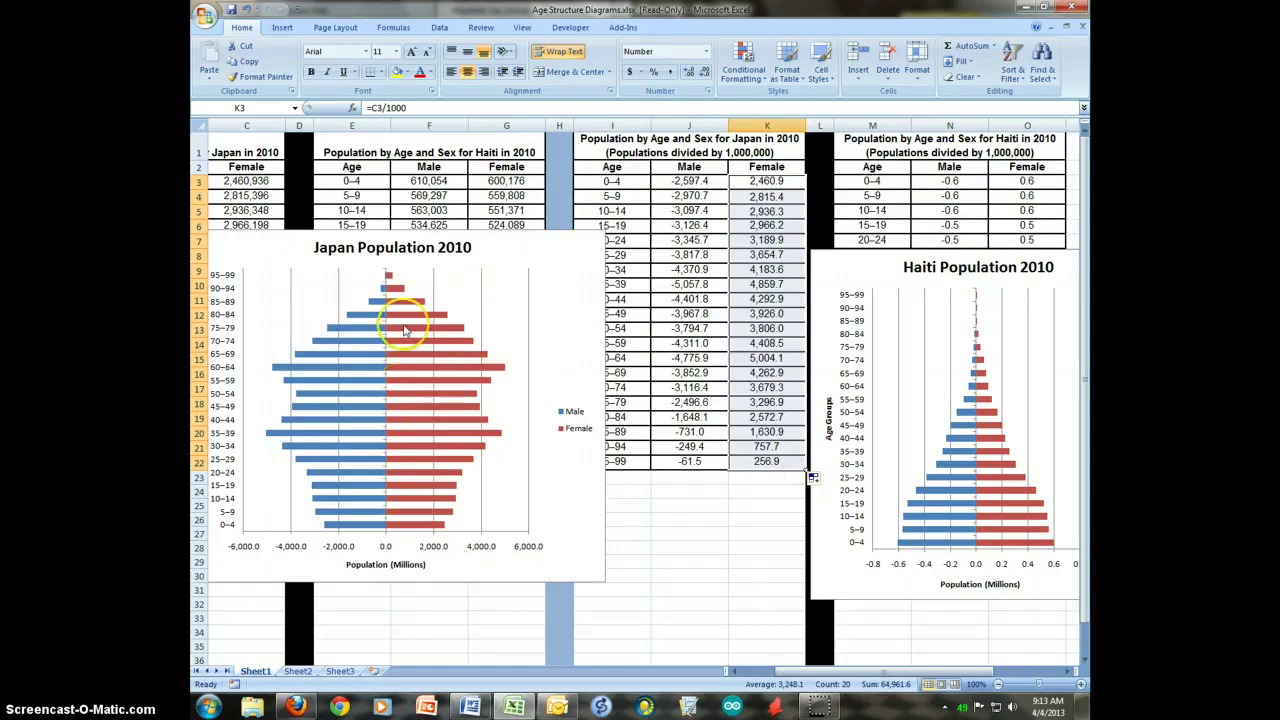
# Step: Change the Japan chart's horizontal axis title to "Population (thousands)"
pyautogui.click(562, 273)
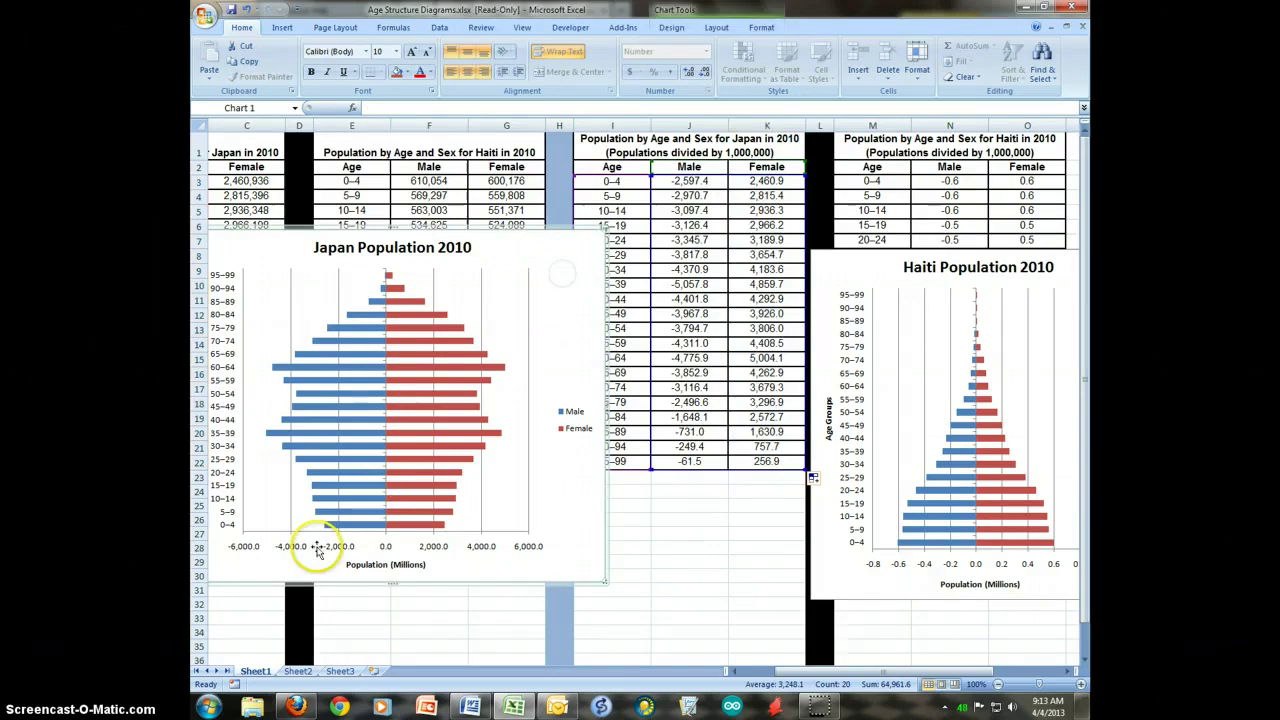
pyautogui.click(412, 566)
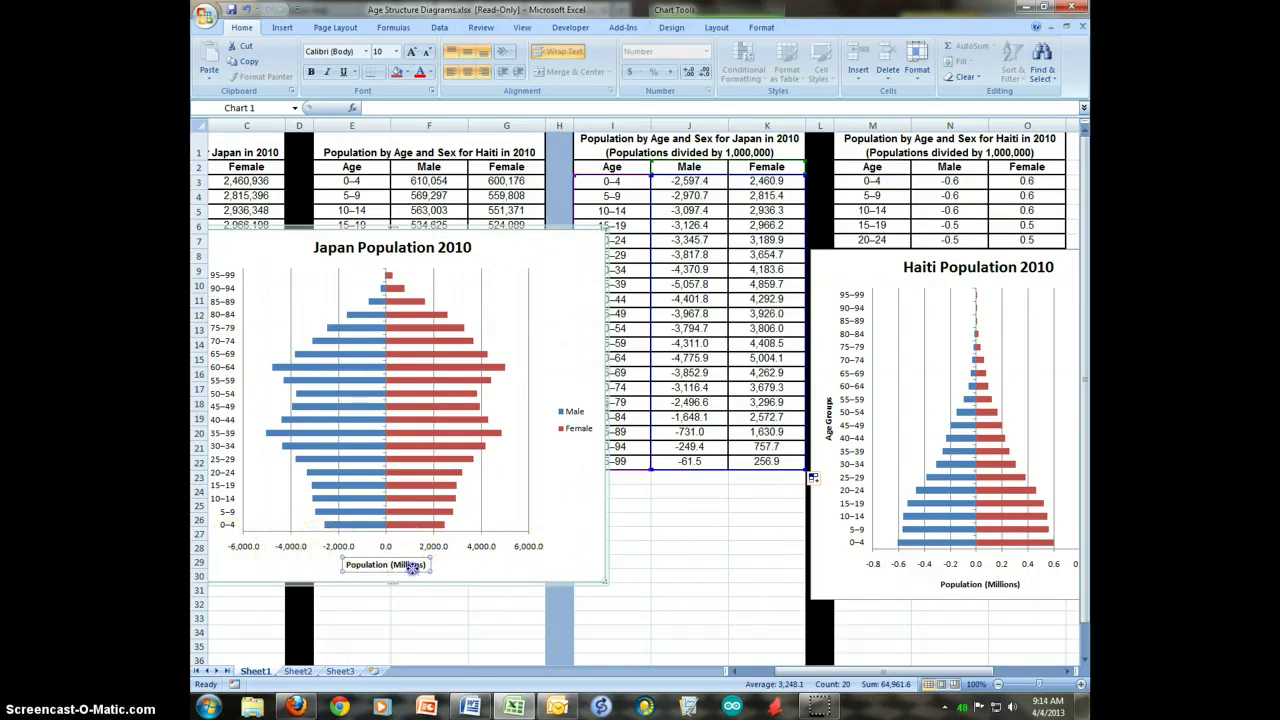
pyautogui.click(412, 566)
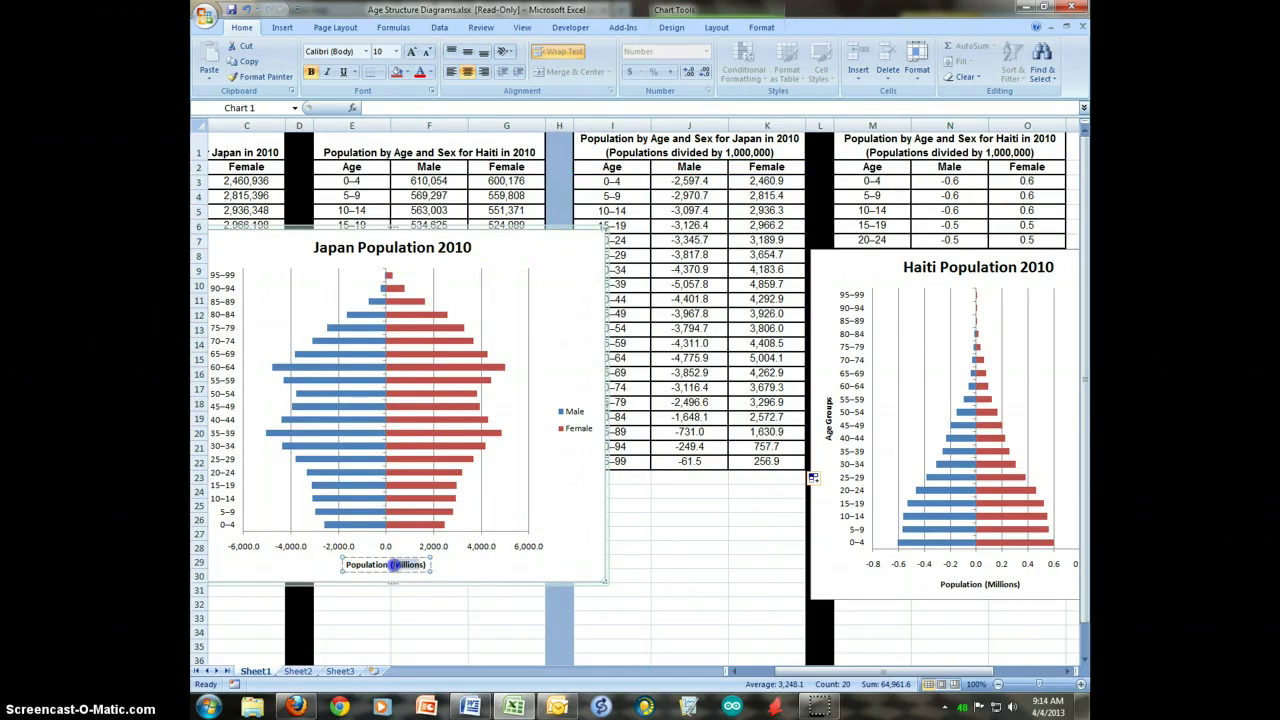
pyautogui.doubleClick(393, 565)
pyautogui.write('ths')
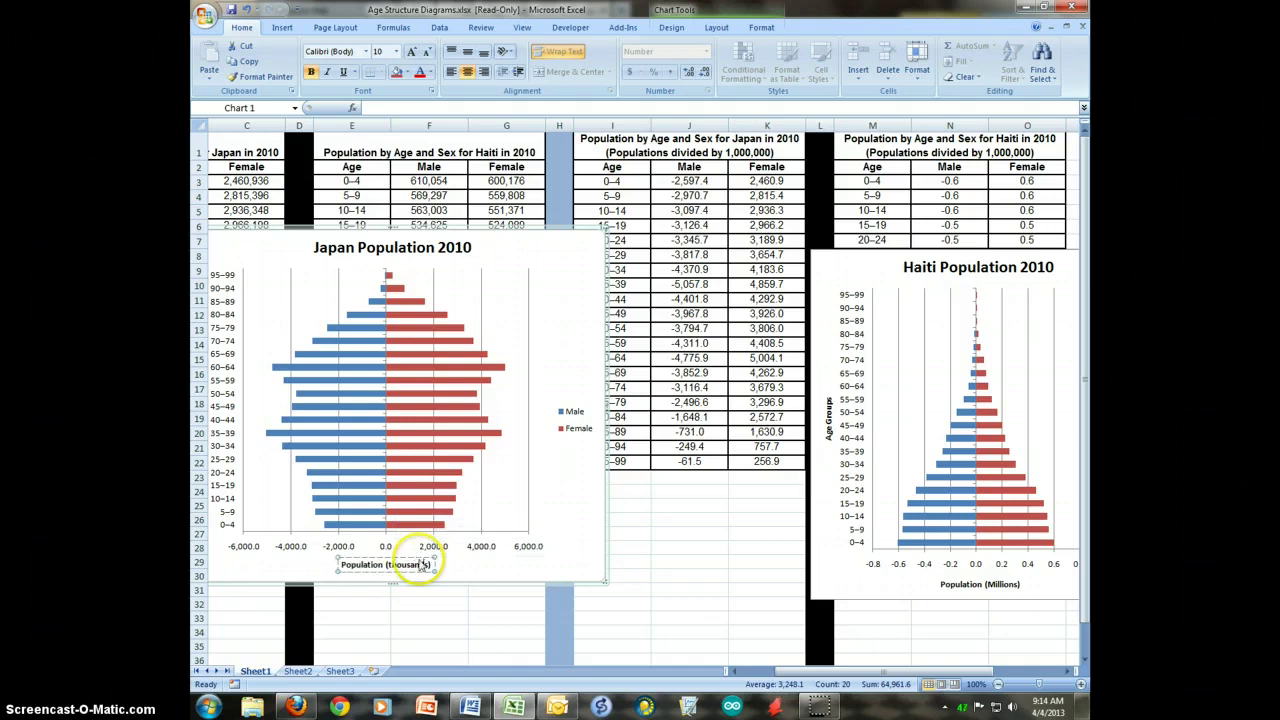
pyautogui.click(575, 505)
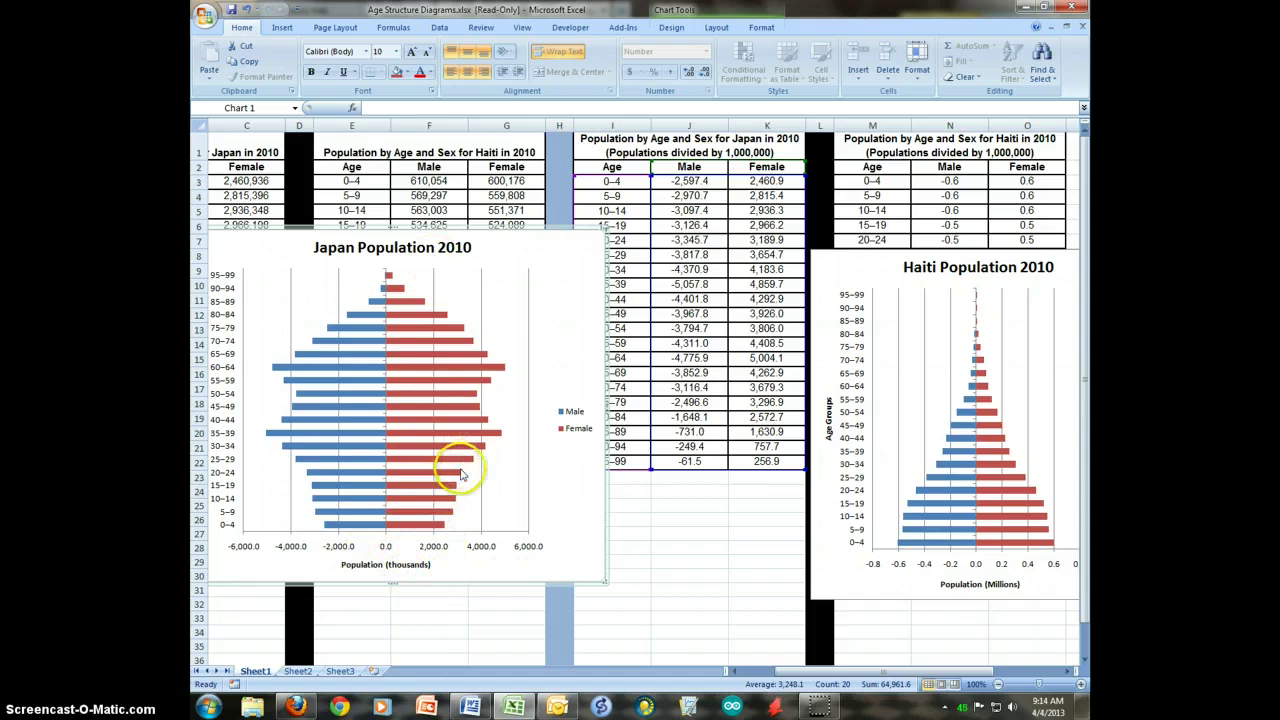
# Step: Move the Haiti chart off the scaled Haiti columns and change the male formulas to =-F3/1000, filled from N3 down to N22
pyautogui.moveTo(848, 266); pyautogui.dragTo(586, 192)
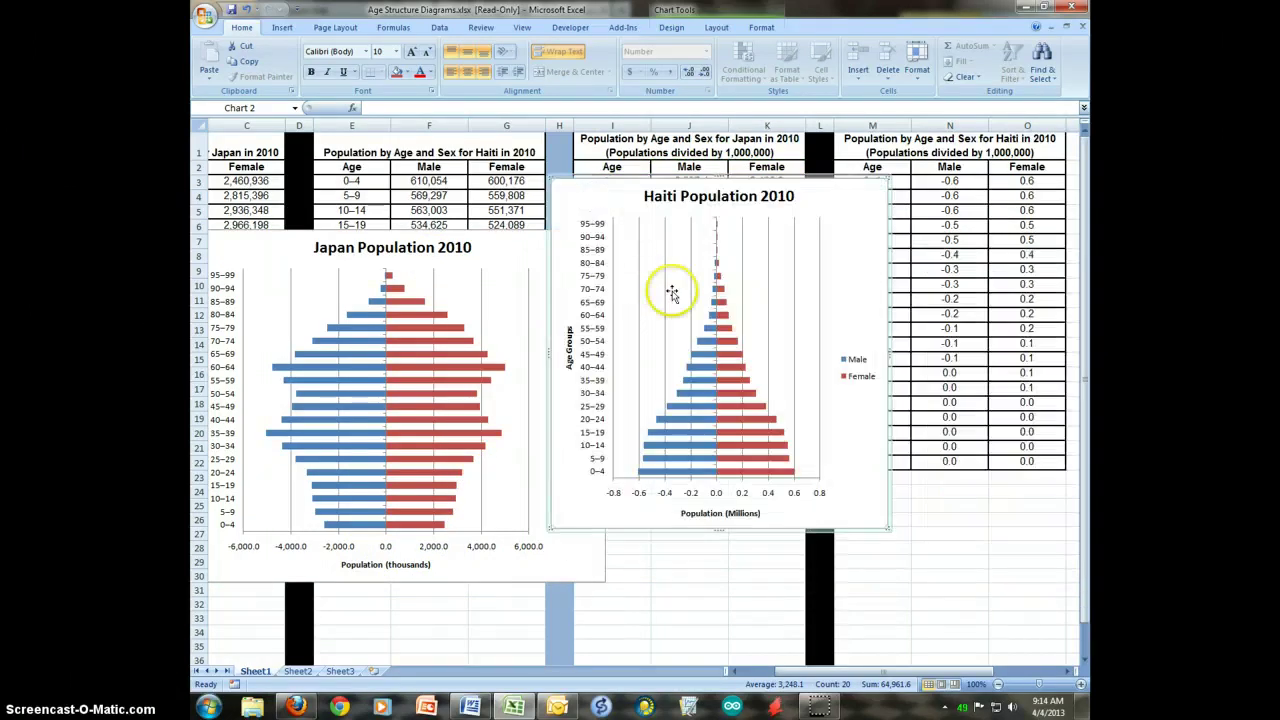
pyautogui.click(944, 181)
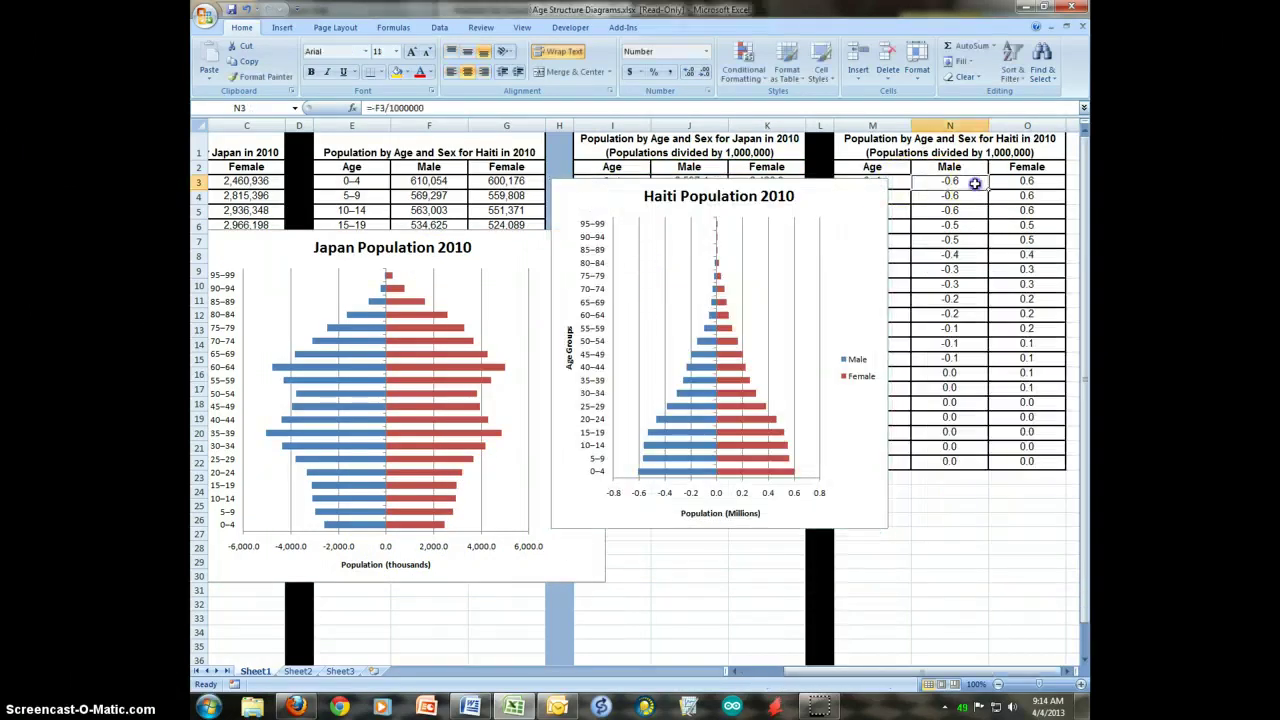
pyautogui.click(447, 108)
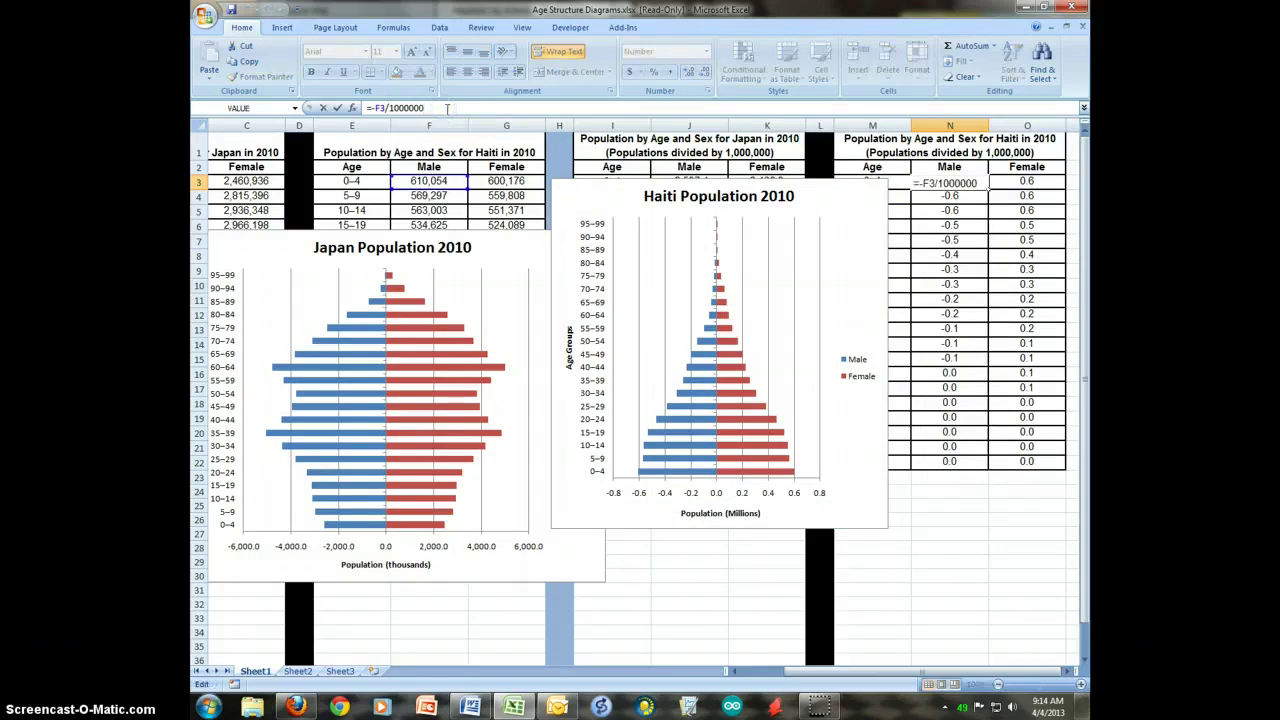
pyautogui.press('Return')
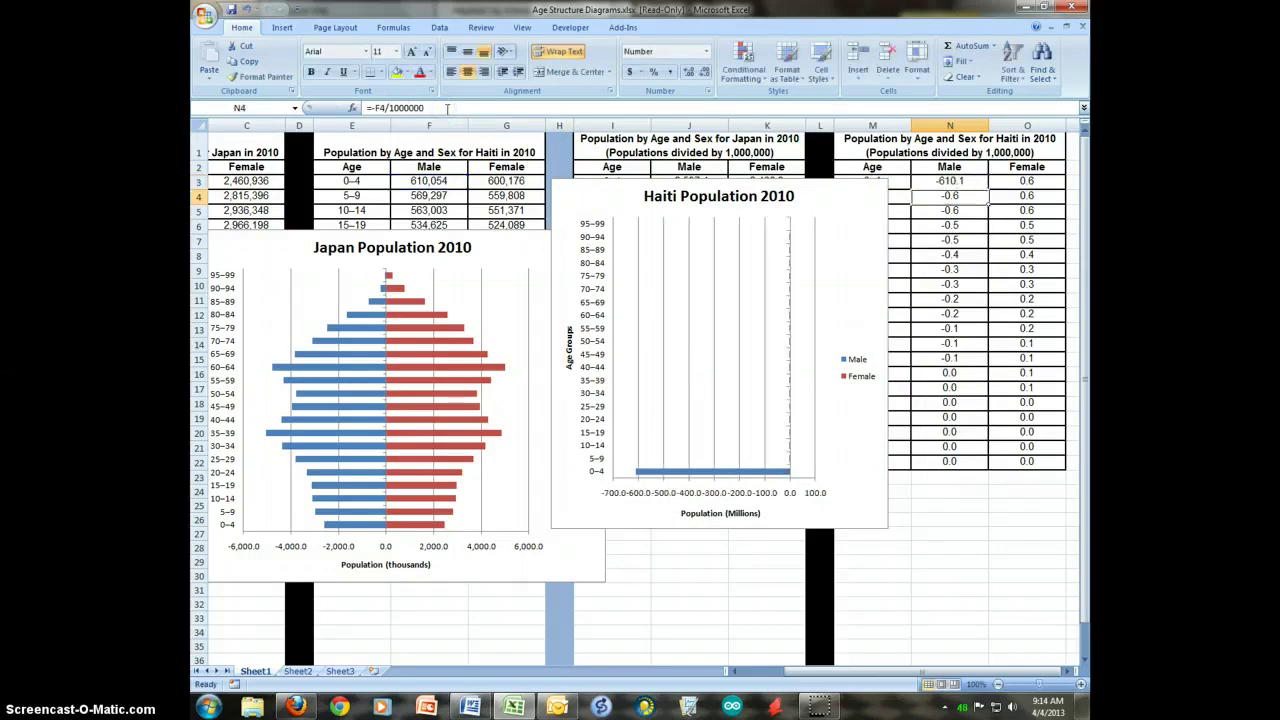
pyautogui.click(960, 181)
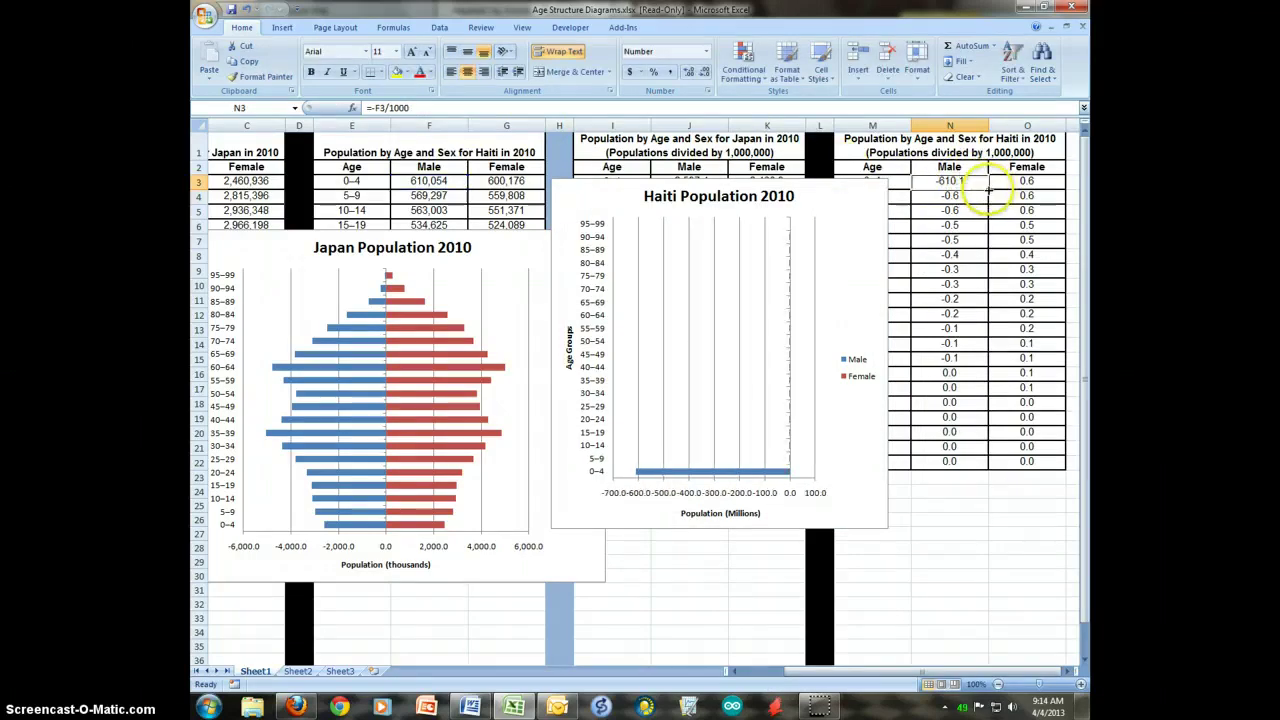
pyautogui.moveTo(987, 188); pyautogui.dragTo(964, 474)
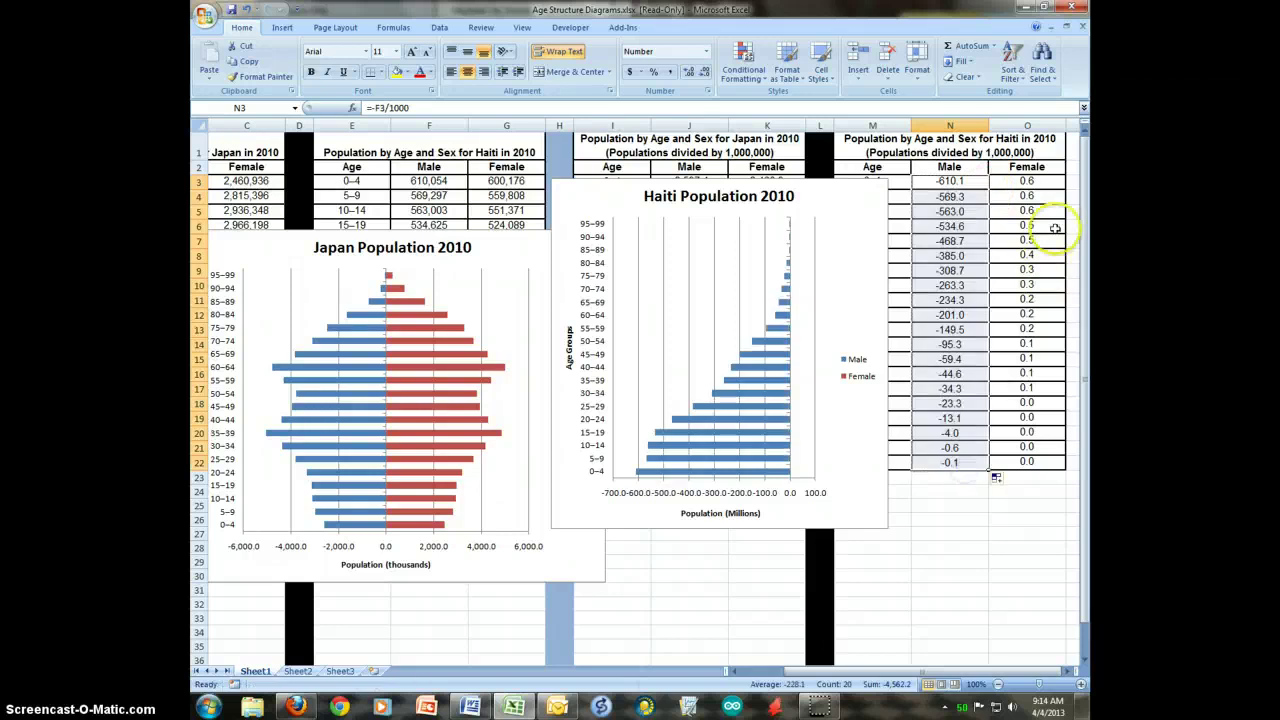
# Step: Change the scaled Haiti female formula in O3 to =G3/1000 and fill it down to O22
pyautogui.click(1055, 183)
pyautogui.tripleClick(433, 107)
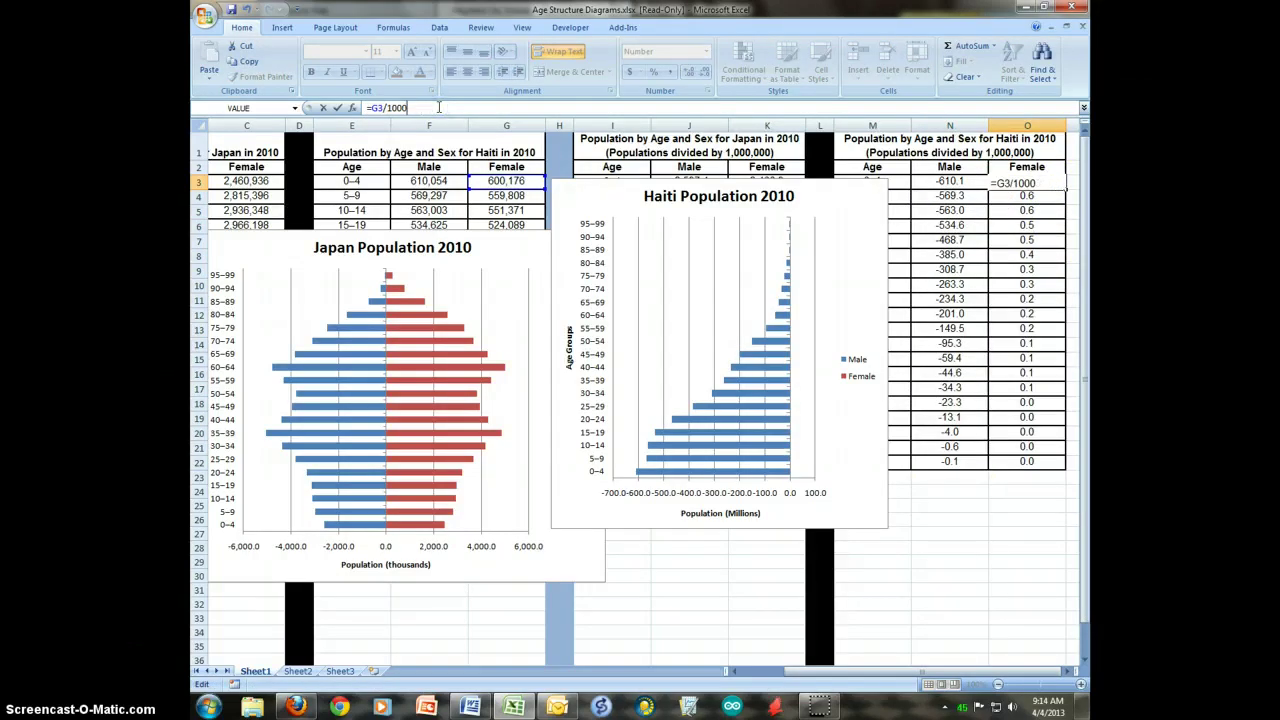
pyautogui.write('=G3/1000')
pyautogui.press('Return')
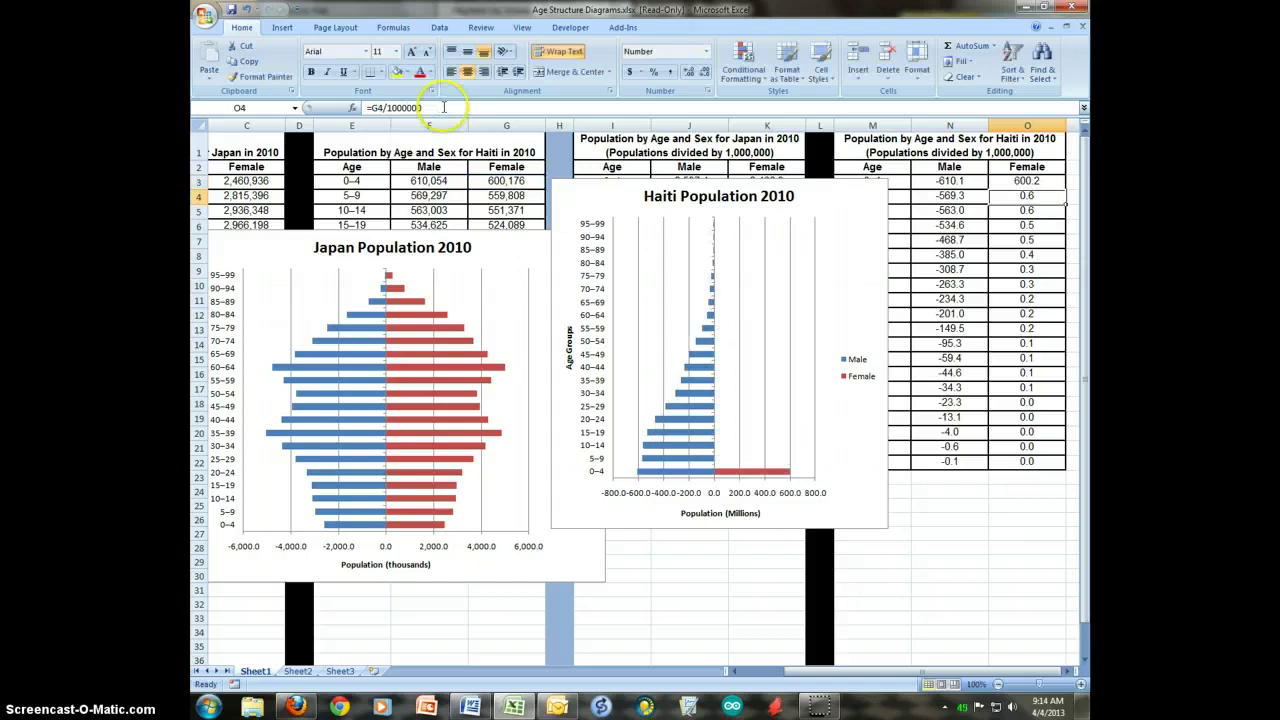
pyautogui.click(1060, 185)
pyautogui.moveTo(1065, 188); pyautogui.dragTo(1050, 466)
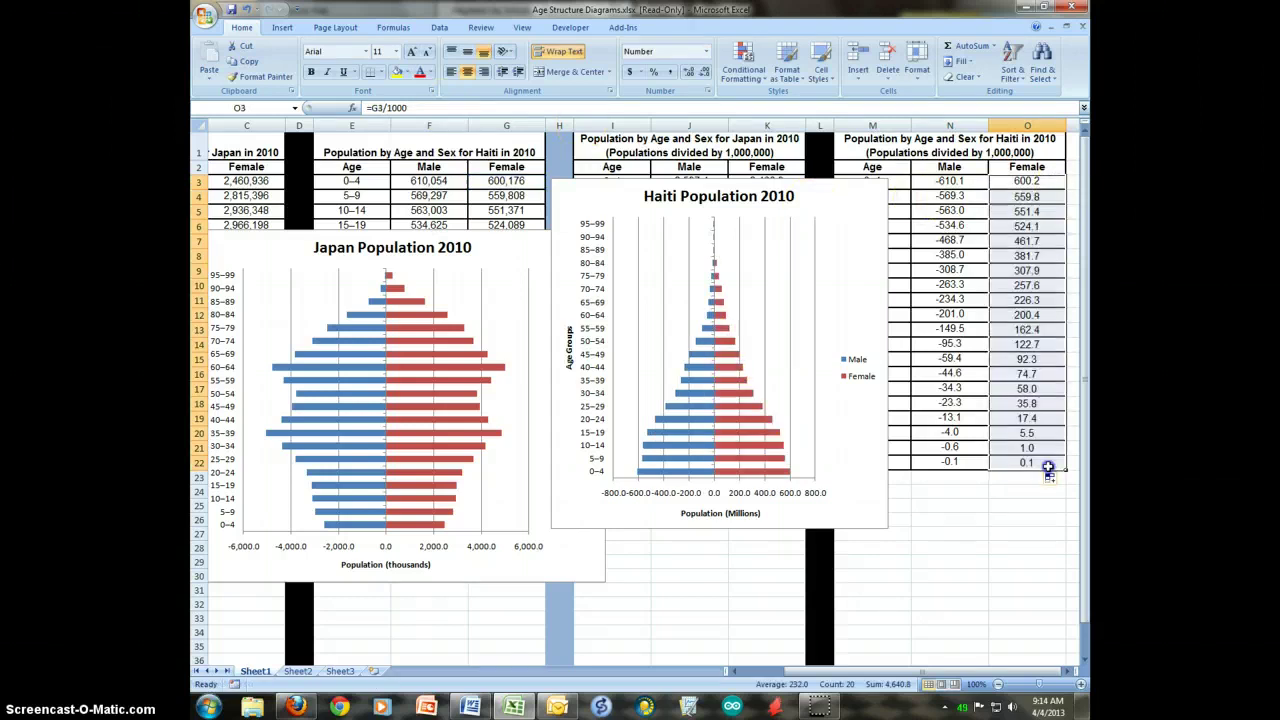
# Step: Place and widen the Haiti chart beside the Japan chart, and change its horizontal axis title to "Population (Thousands)"
pyautogui.moveTo(837, 249); pyautogui.dragTo(973, 286)
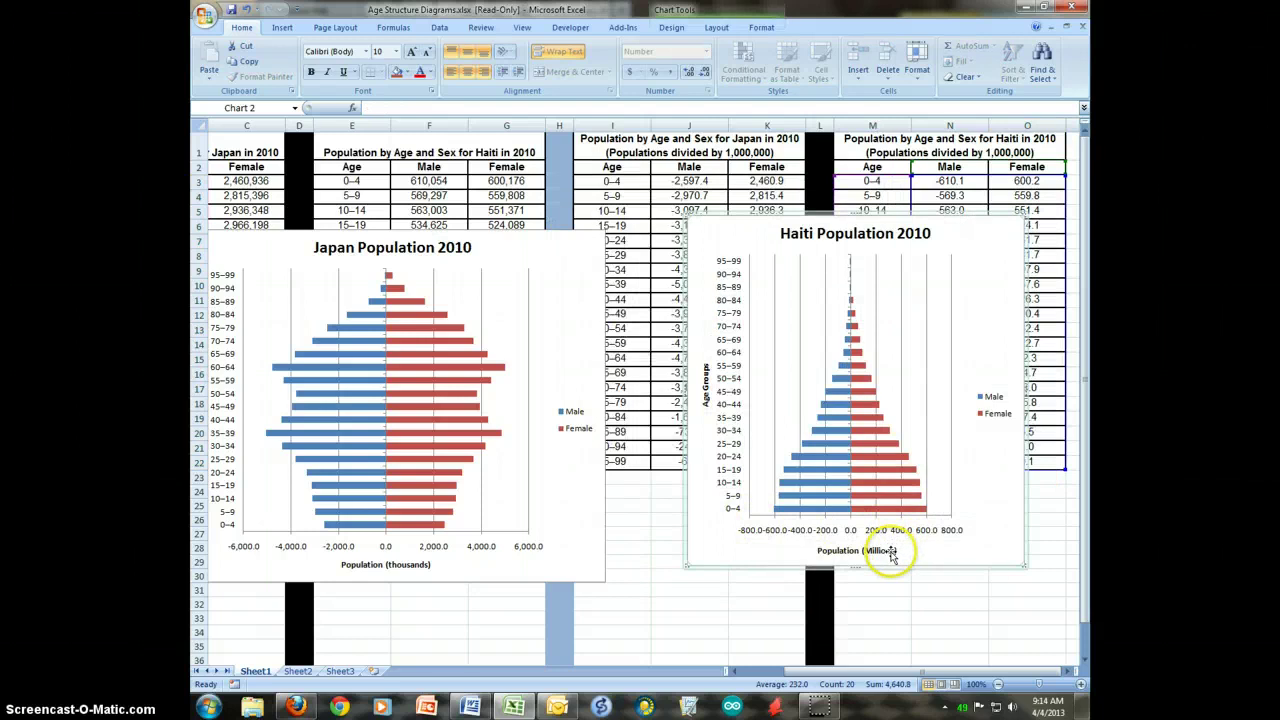
pyautogui.moveTo(686, 391); pyautogui.dragTo(630, 390)
pyautogui.click(855, 550)
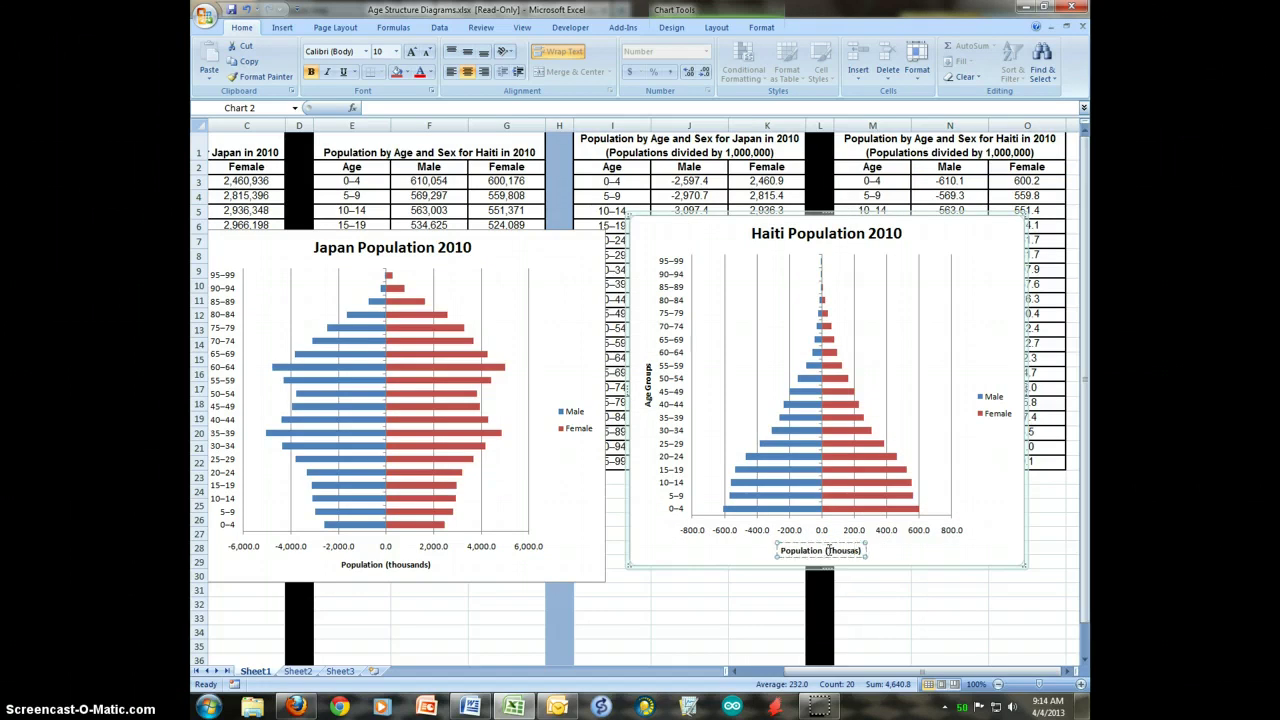
pyautogui.click(982, 479)
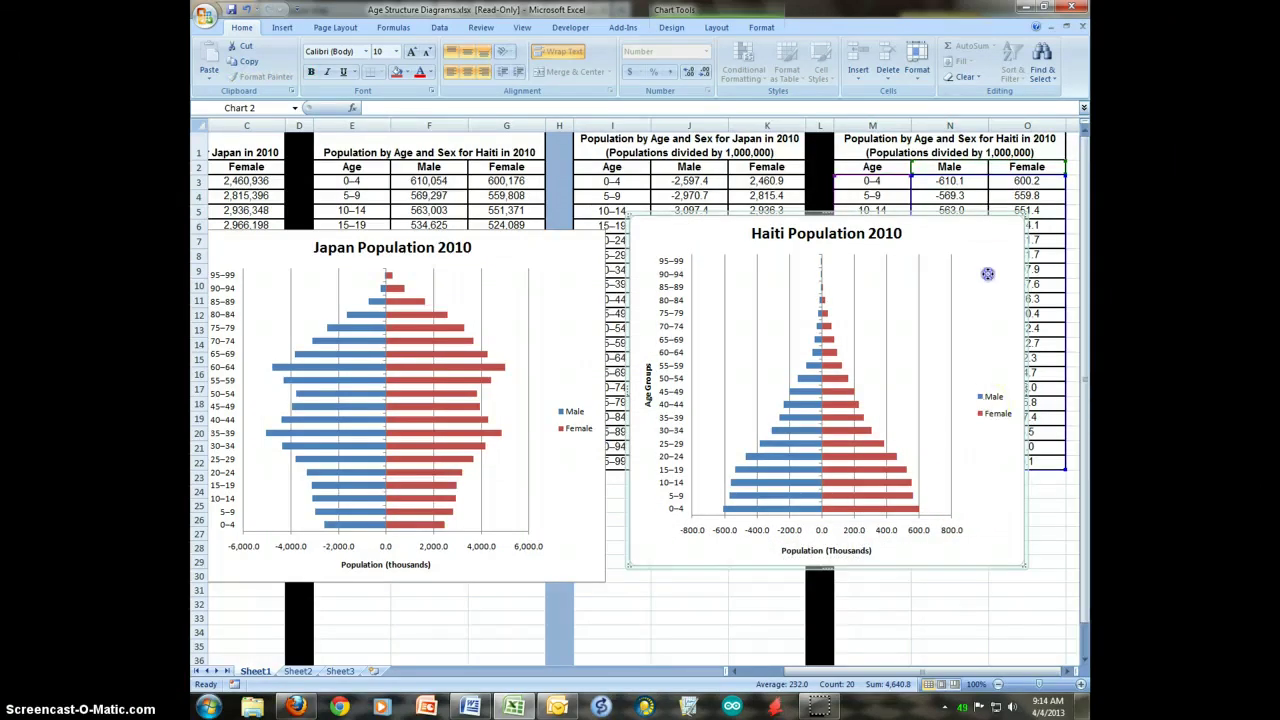
# Step: Lower the Haiti chart slightly to line up with the Japan chart and open the print settings for the selected chart
pyautogui.moveTo(988, 273); pyautogui.dragTo(987, 285)
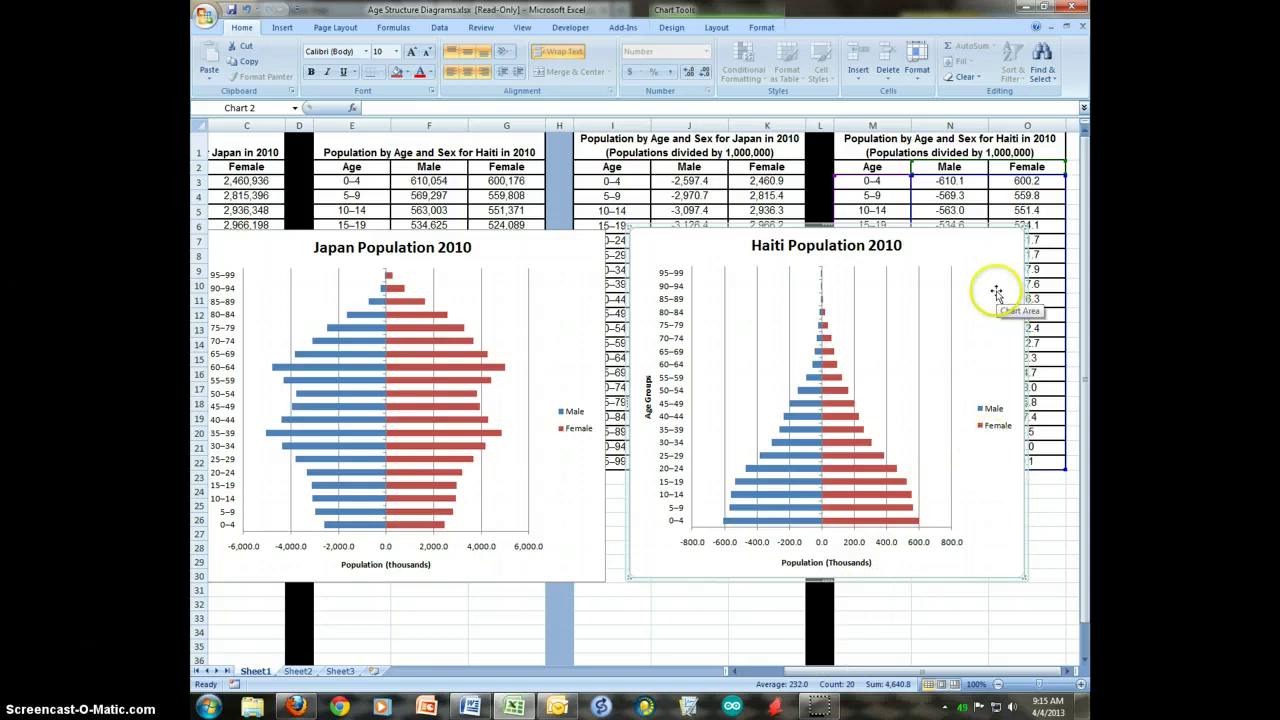
pyautogui.hotkey('ctrl', 'p')
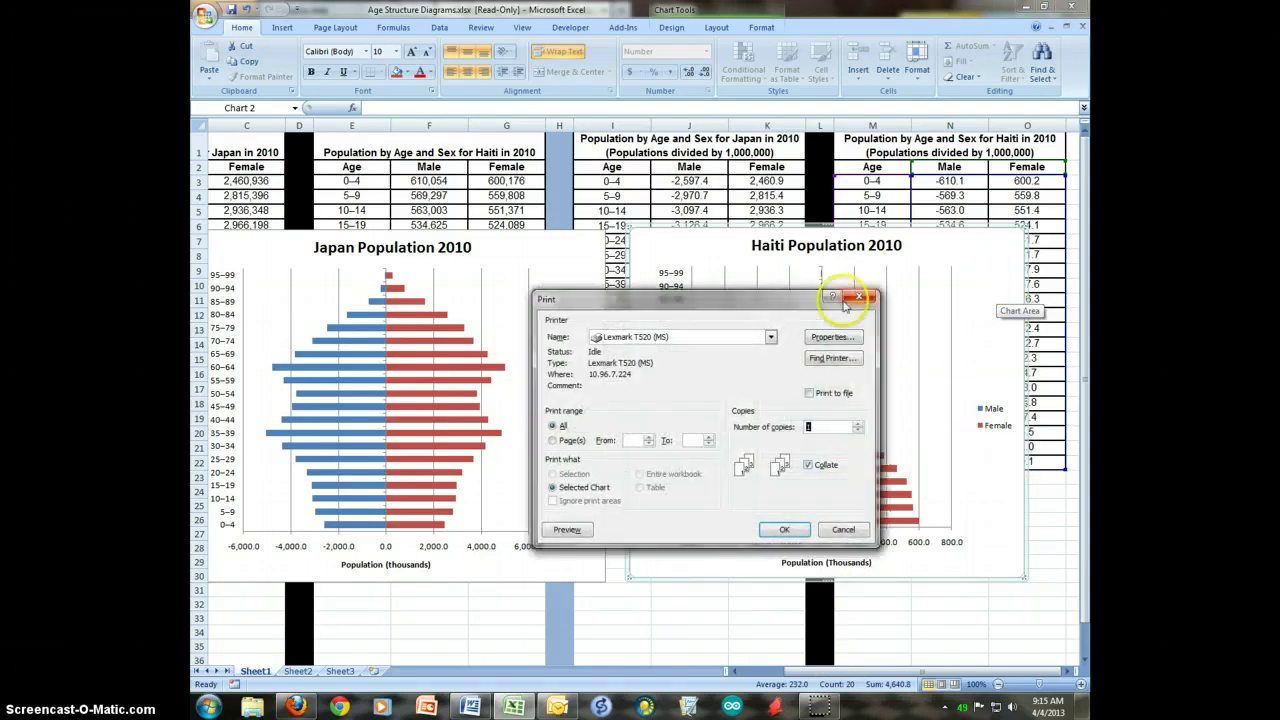